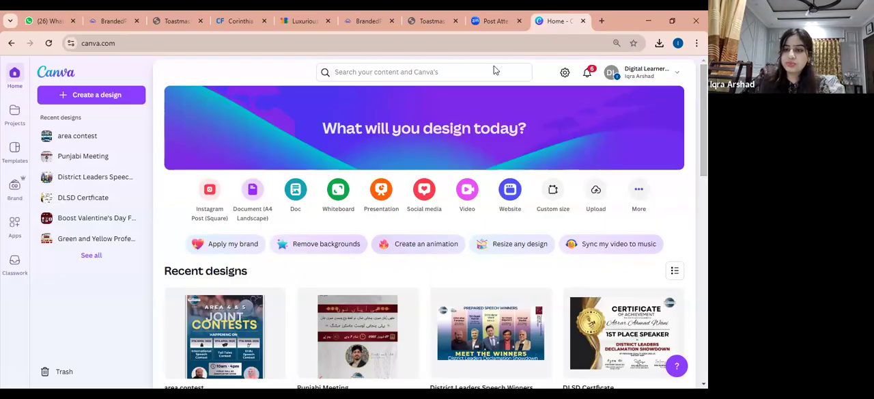
Search Canva's content and templates for "marketing announcement"
click(432, 72)
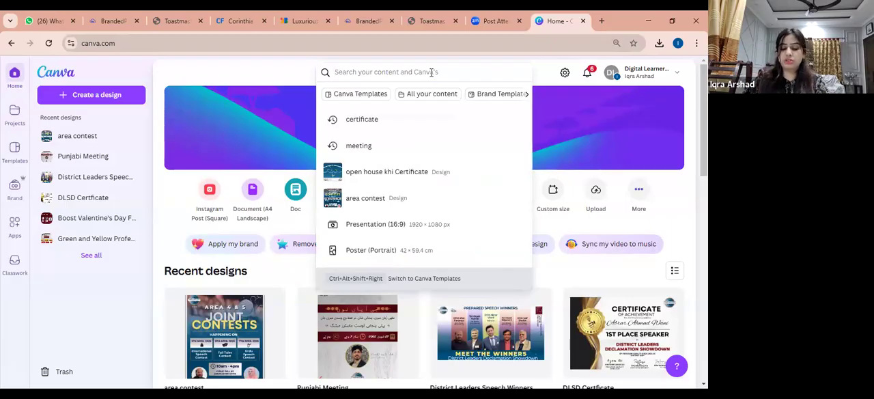
text(mar)
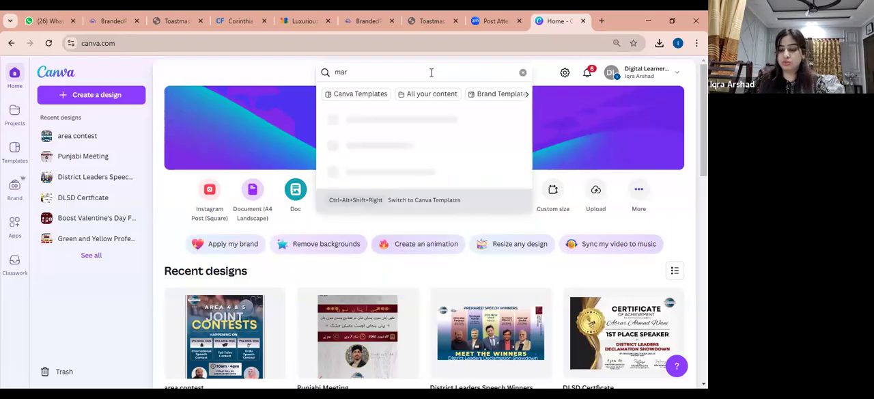
text(keting ann)
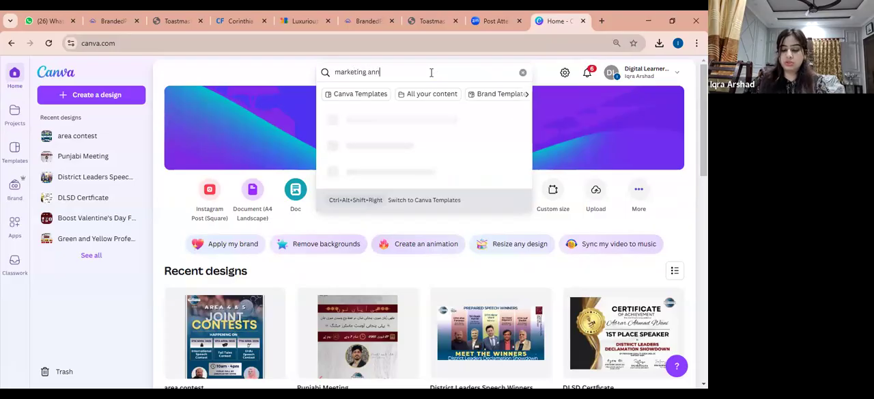
text(ouncement)
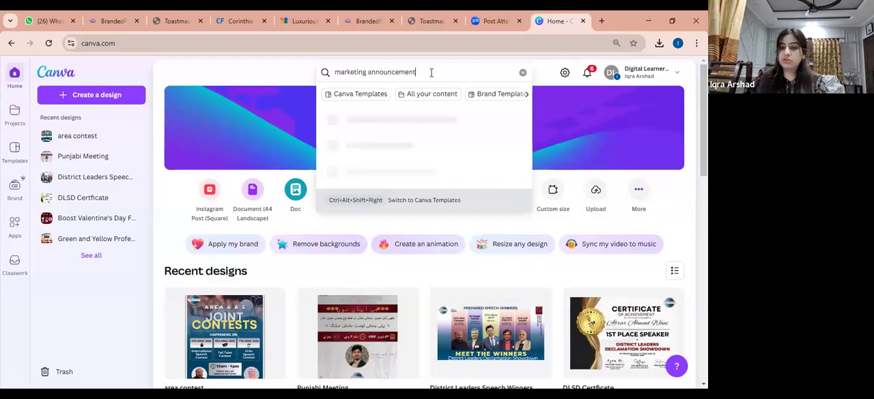
key(Return)
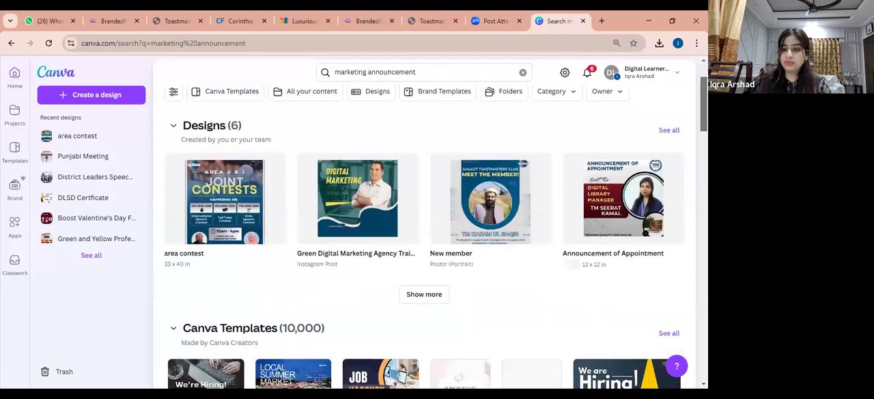
Examine the Canva template results for a suitable marketing announcement design
scroll(431, 233, down, 2)
scroll(431, 233, down, 1)
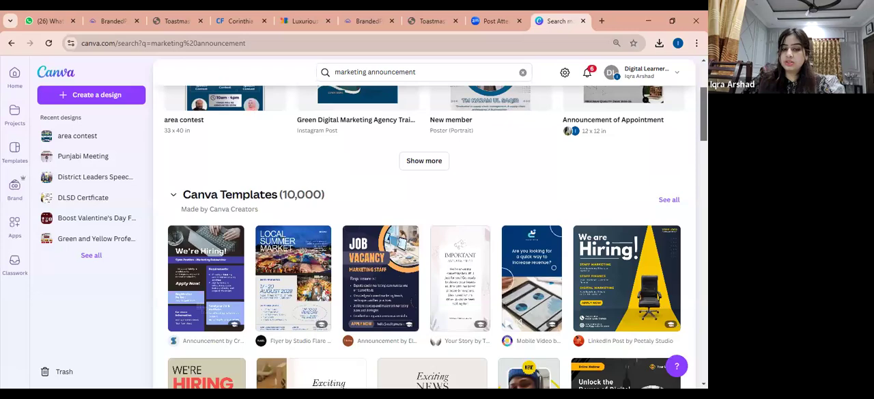
scroll(432, 233, down, 3)
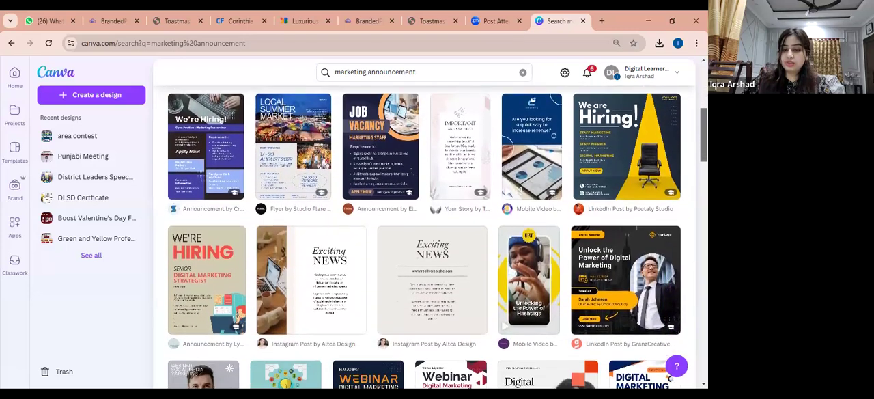
scroll(431, 233, down, 1)
scroll(181, 358, down, 1)
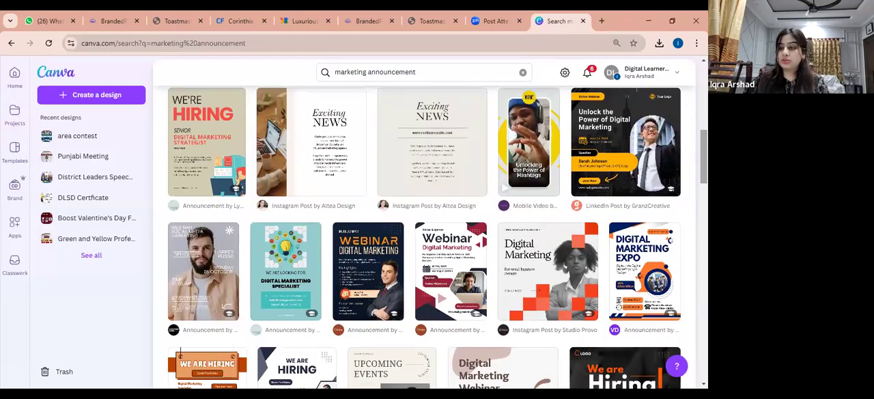
scroll(438, 237, down, 2)
scroll(425, 237, down, 1)
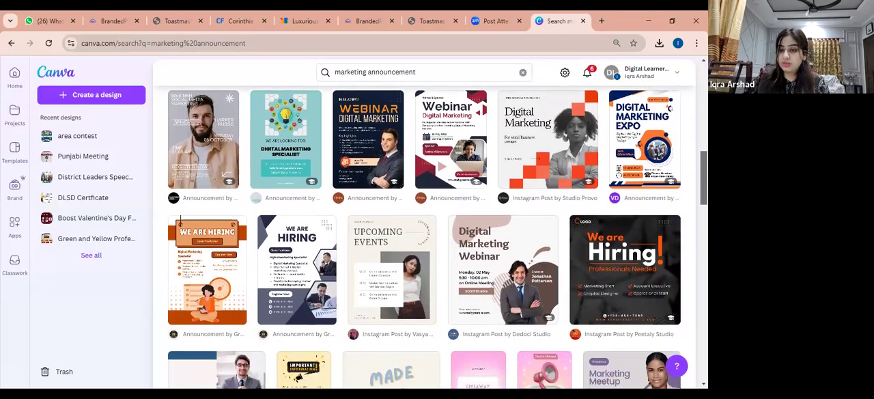
scroll(425, 237, up, 1)
scroll(425, 237, down, 1)
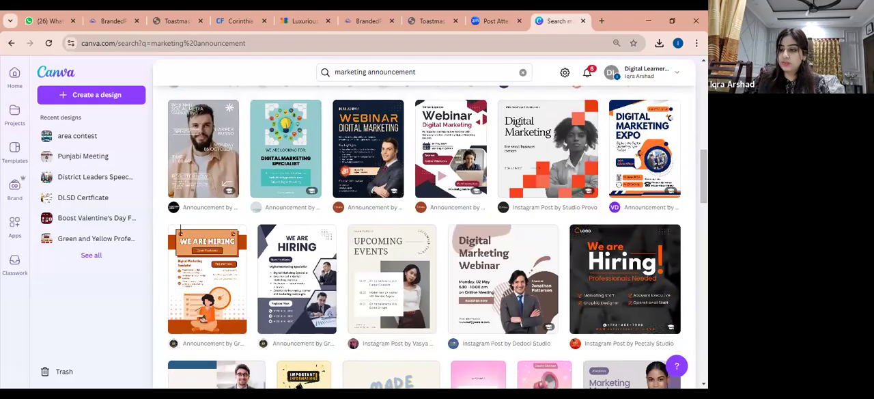
scroll(425, 238, down, 1)
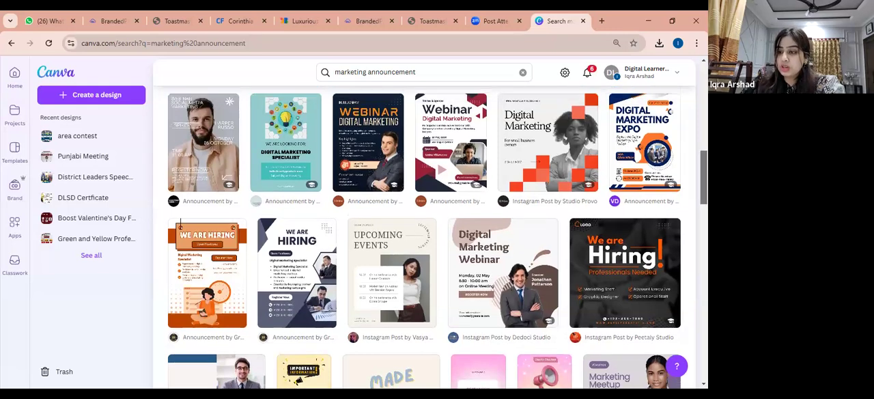
scroll(423, 235, down, 1)
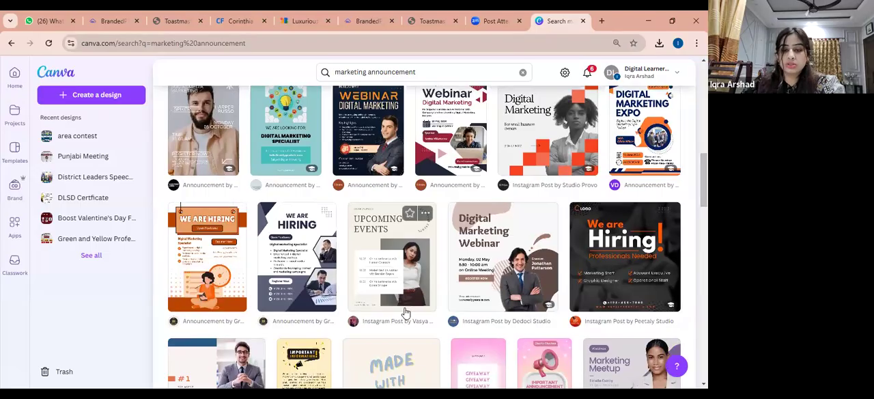
mouse_move(704, 181)
mouse_down()
mouse_move(703, 198)
mouse_move(704, 176)
mouse_up()
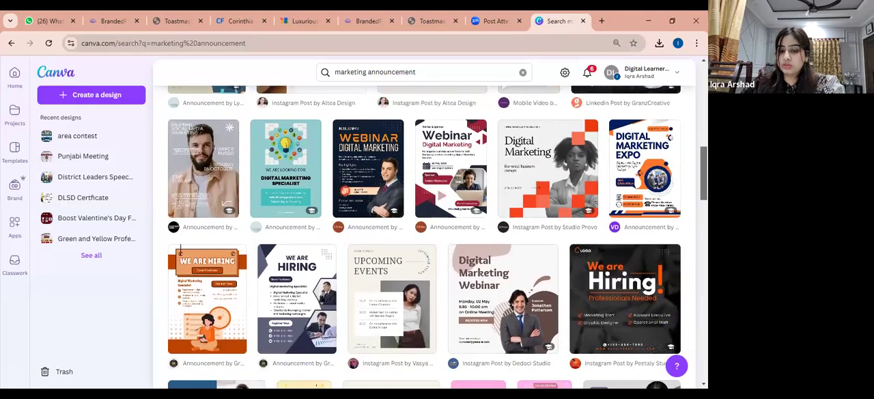
Open the grey and white "We Are Hiring" announcement template by Grace23 Design Studio for customizing
click(307, 290)
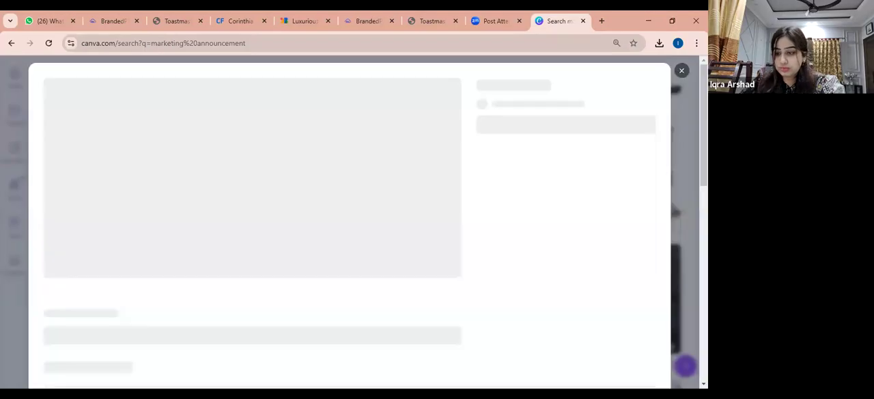
drag(704, 130, 703, 160)
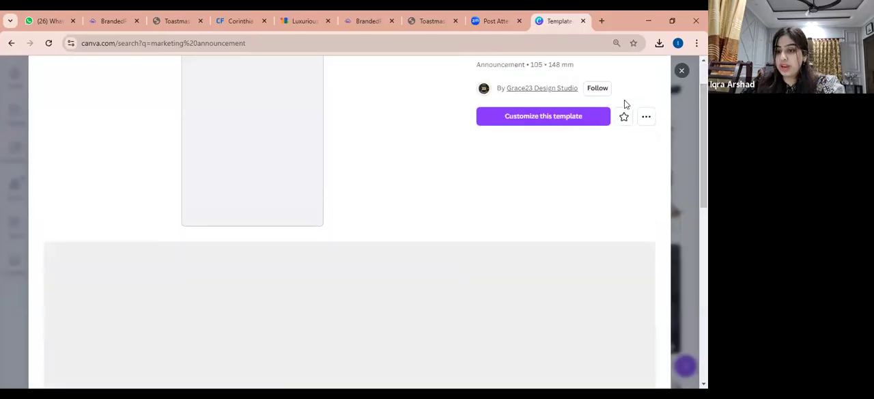
click(520, 119)
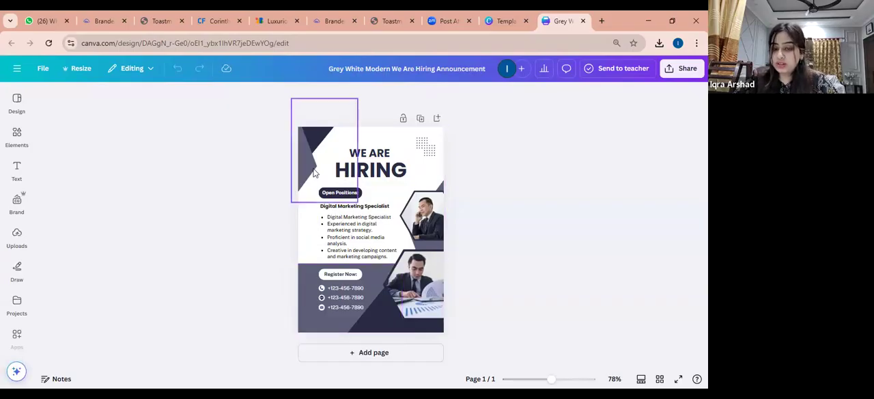
Select the grey shape behind the contact details for recoloring, and copy Loyal Blue's hex code 004165 from page 13 of the Toastmasters brand manual PDF
click(308, 278)
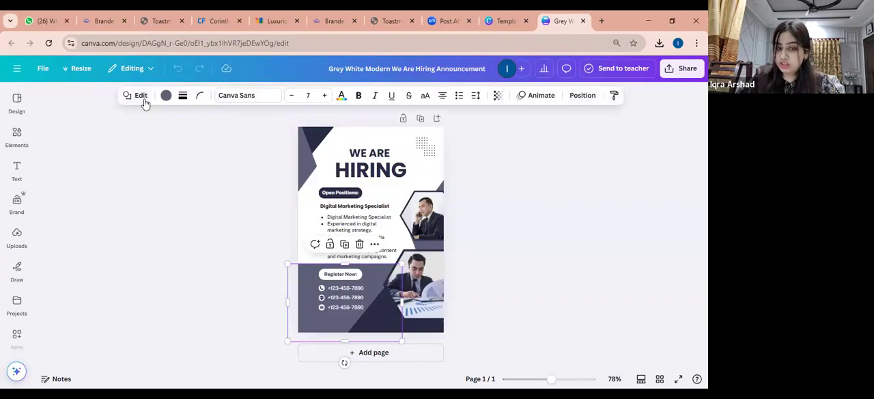
click(167, 97)
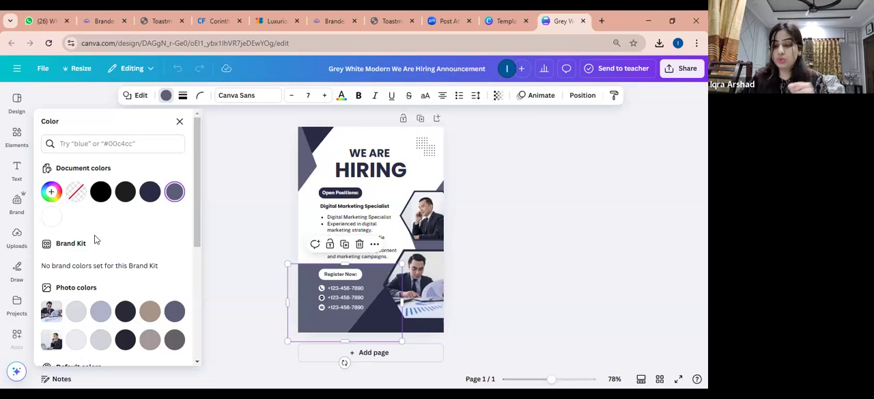
click(52, 192)
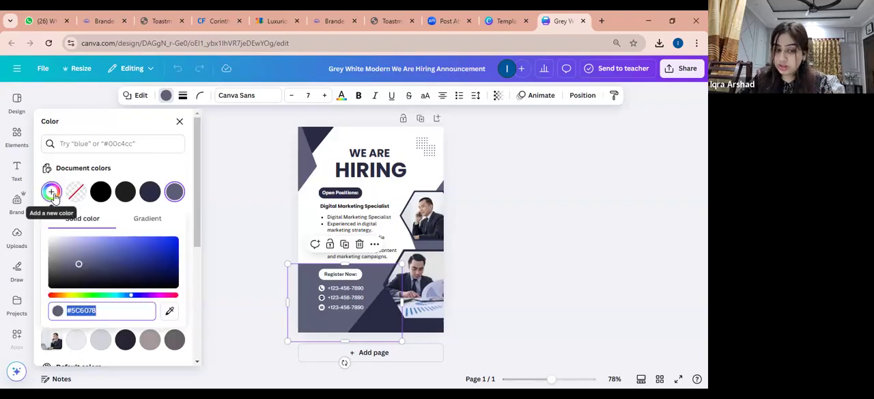
click(157, 21)
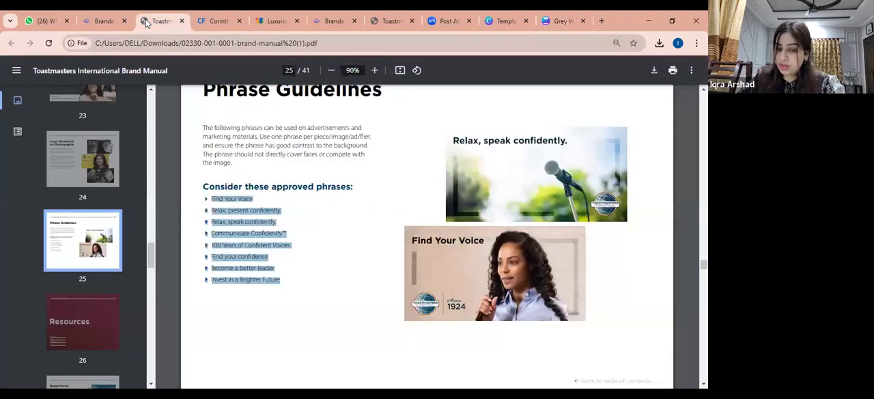
drag(148, 254, 154, 176)
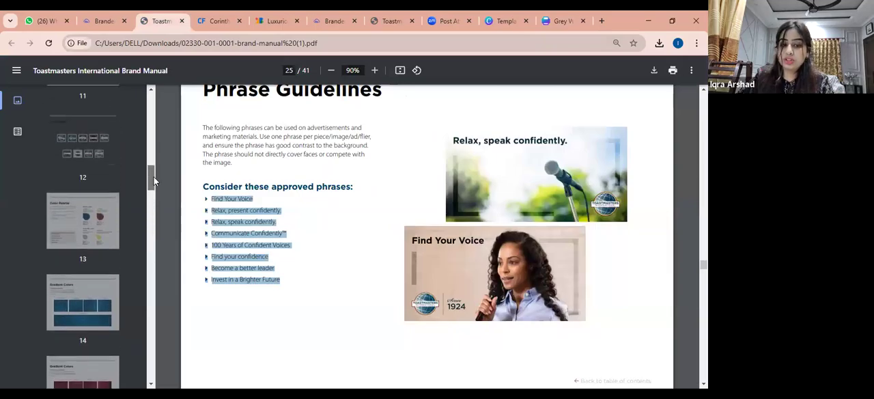
click(96, 235)
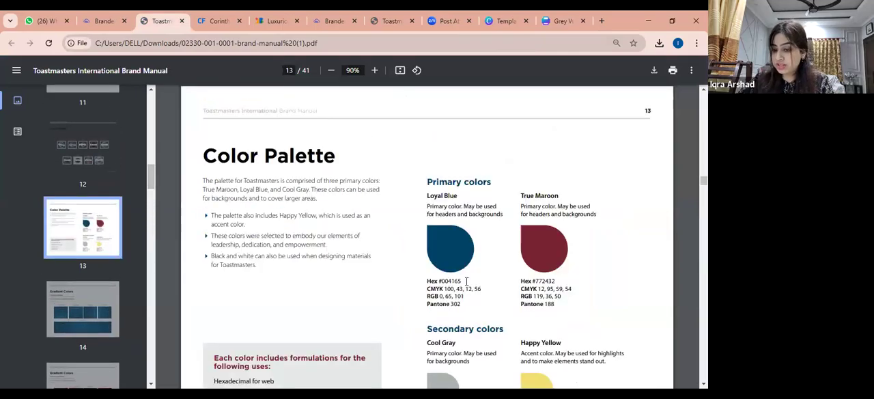
drag(461, 281, 444, 281)
key(ctrl+c)
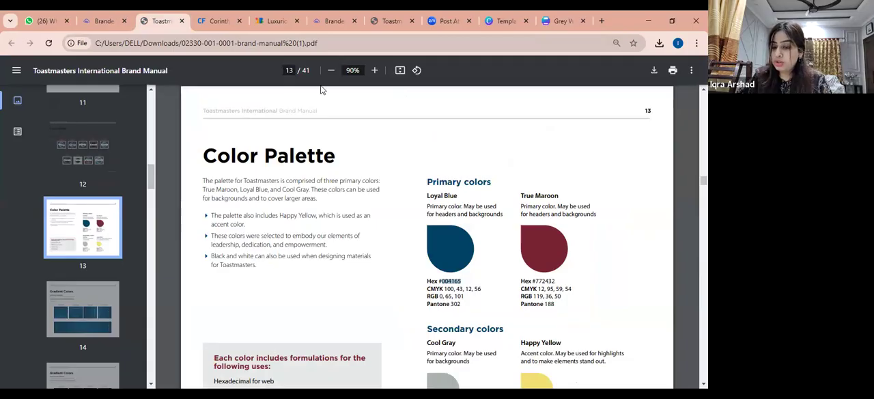
Back in the Canva design, set the selected shape's fill to #004165 and move it up over the open positions text
click(564, 21)
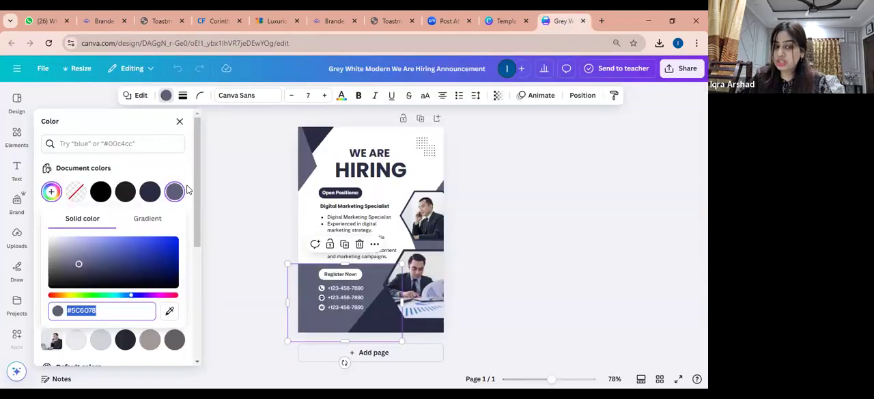
click(100, 310)
double_click(100, 310)
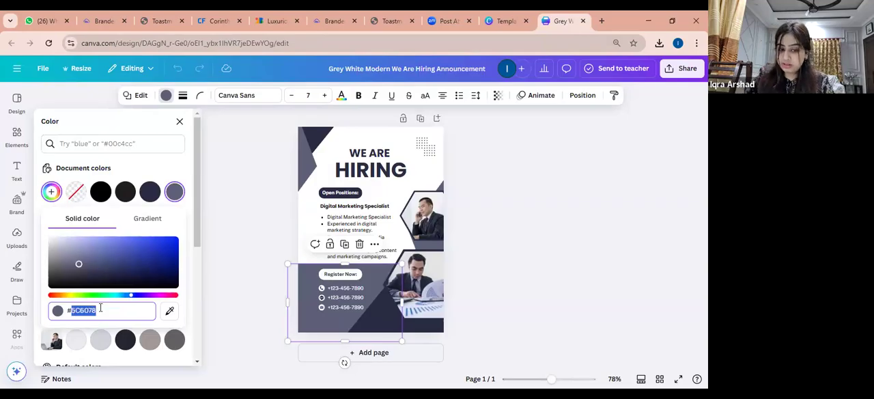
key(ctrl+v)
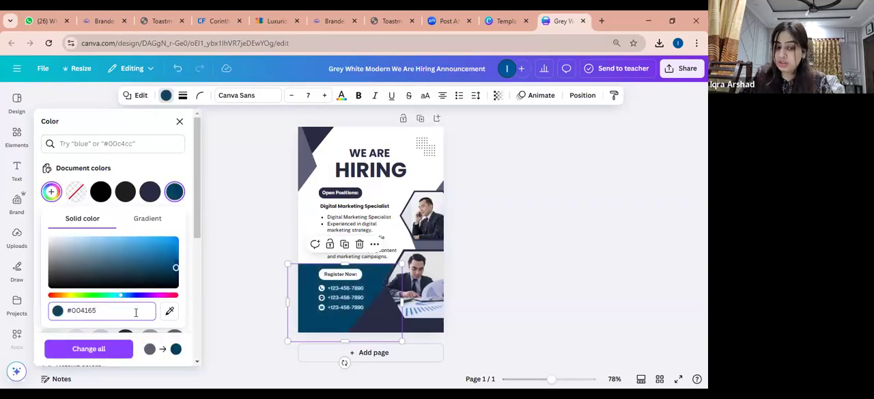
key(Return)
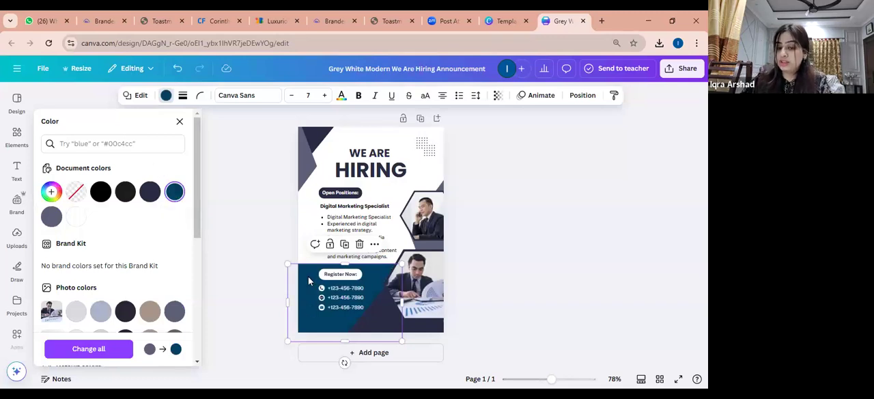
drag(309, 280, 331, 180)
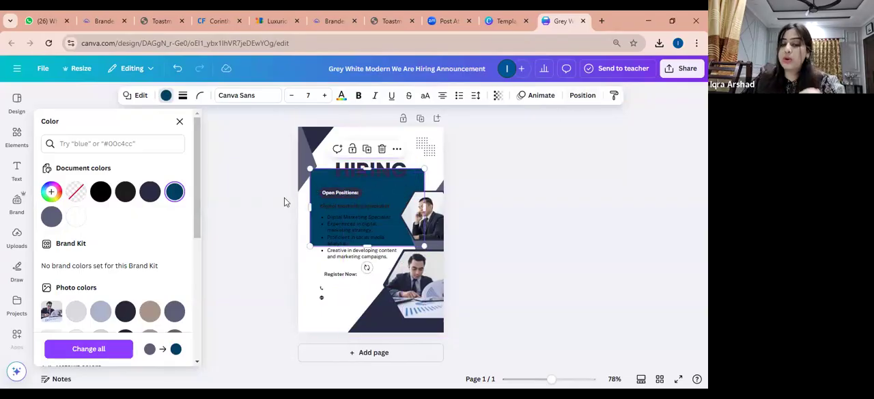
Try True Maroon #772432 from the brand manual as the shape's fill, replacing the original grey throughout the design, and undo the recoloring
click(156, 21)
drag(556, 282, 535, 281)
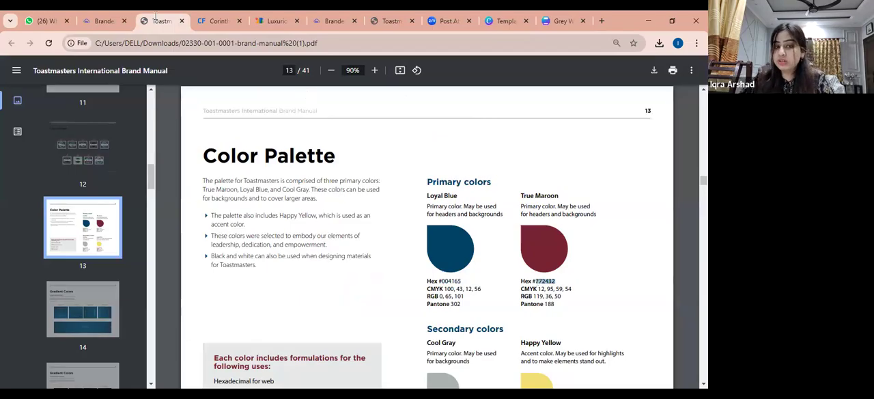
click(560, 17)
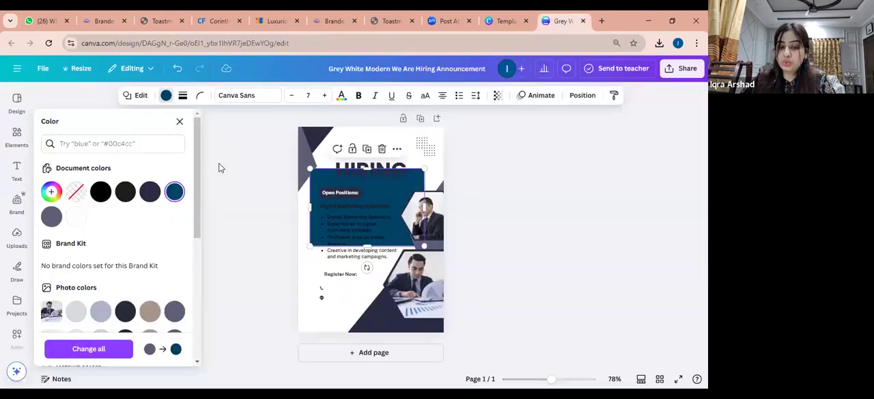
click(51, 191)
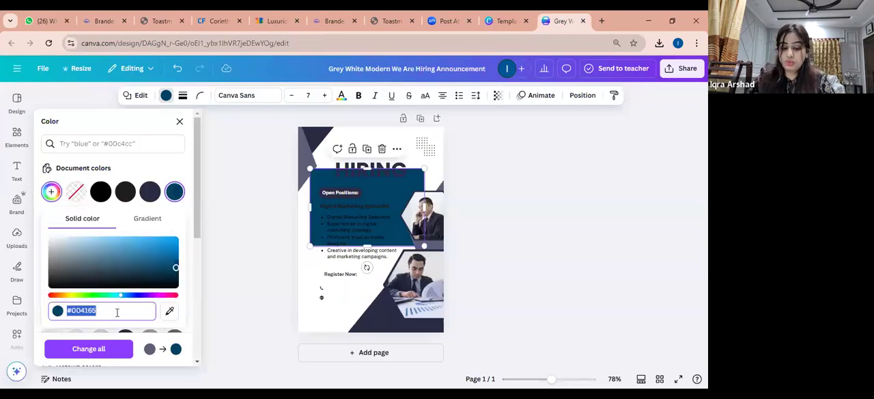
text(#772432)
key(Return)
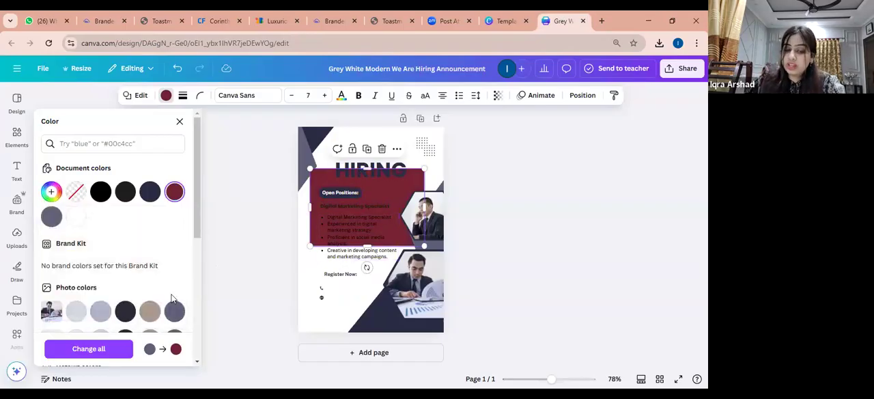
click(102, 351)
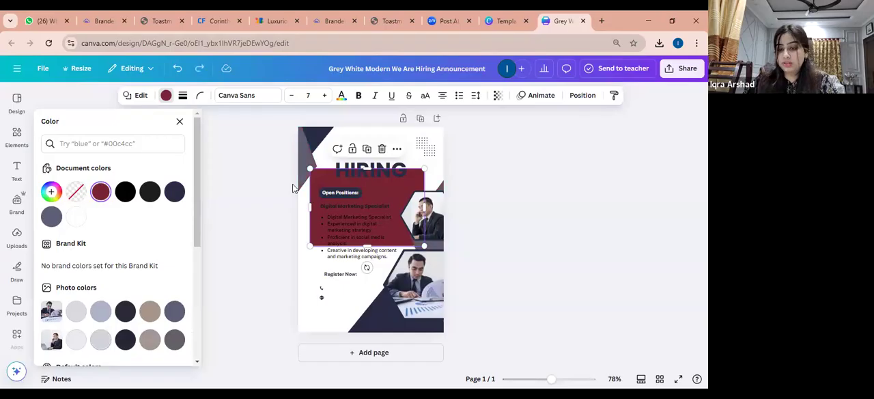
key(ctrl+z)
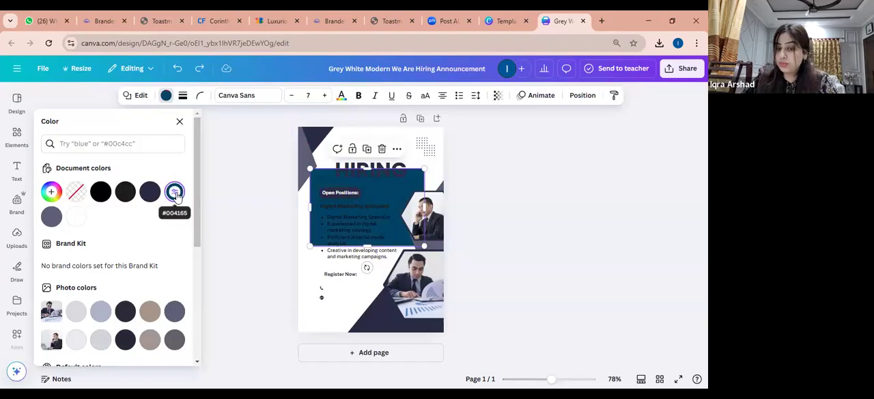
Switch the shape's #004165 fill to a gradient and view the Loyal Blue Gradient charts on page 14 of the brand manual PDF
click(175, 194)
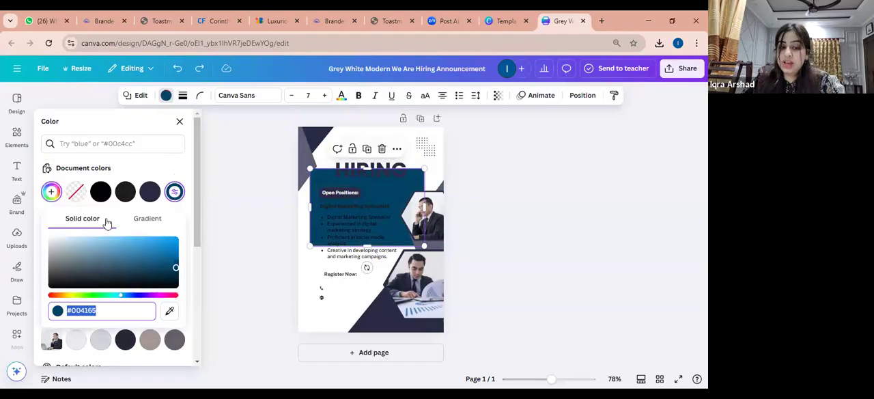
click(159, 218)
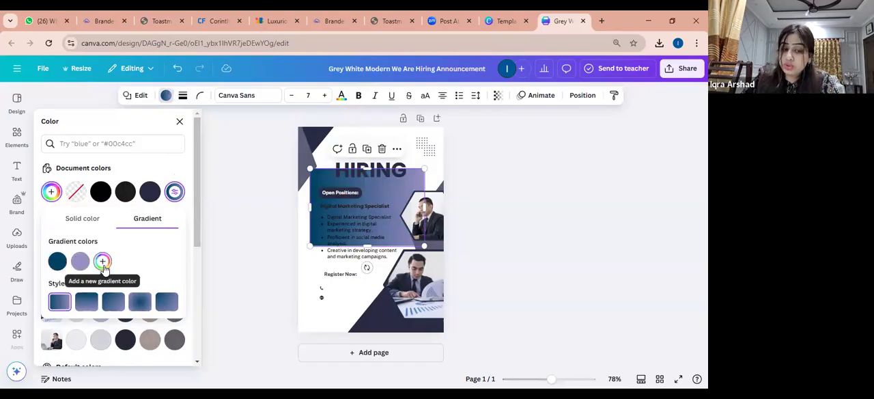
click(161, 21)
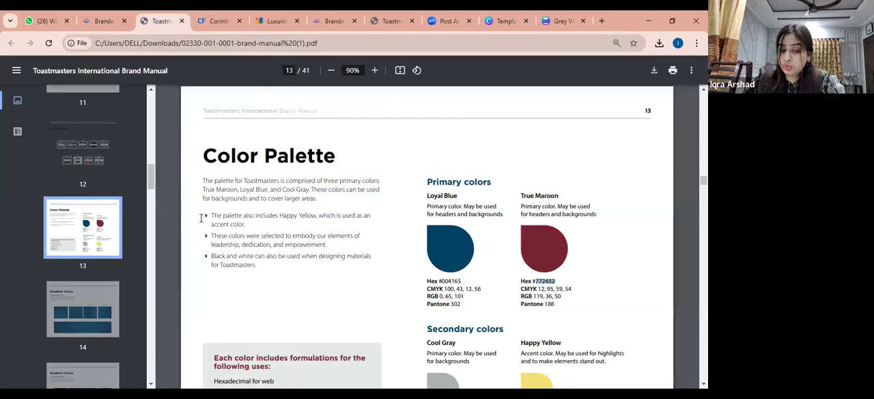
scroll(82, 205, down, 1)
click(89, 239)
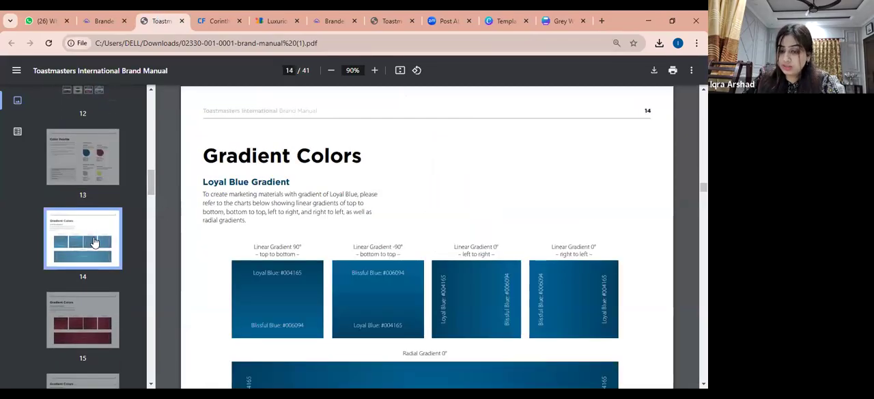
scroll(406, 250, down, 2)
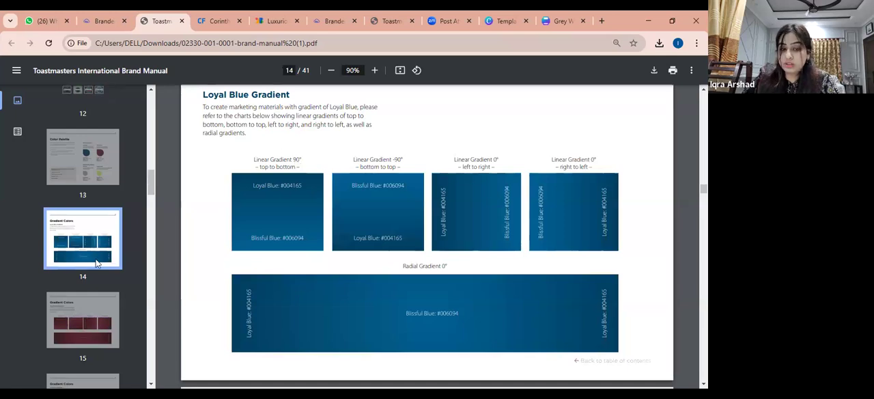
Copy Blissful Blue's hex code 006094 from the brand manual and set it as the second gradient color of the shape in Canva
click(564, 21)
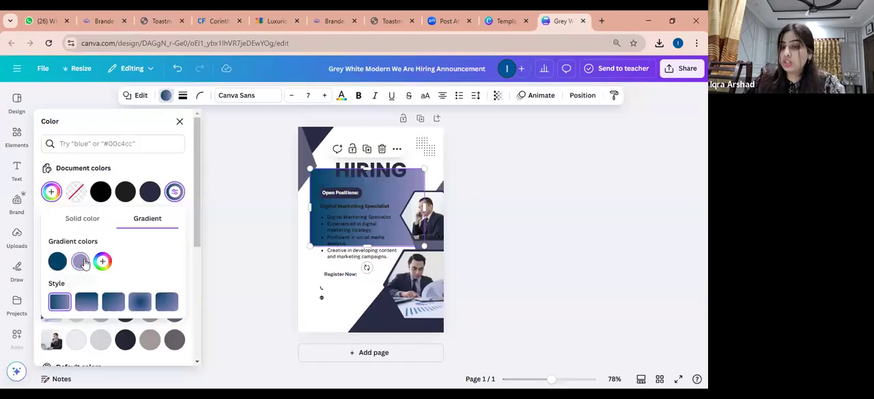
click(162, 21)
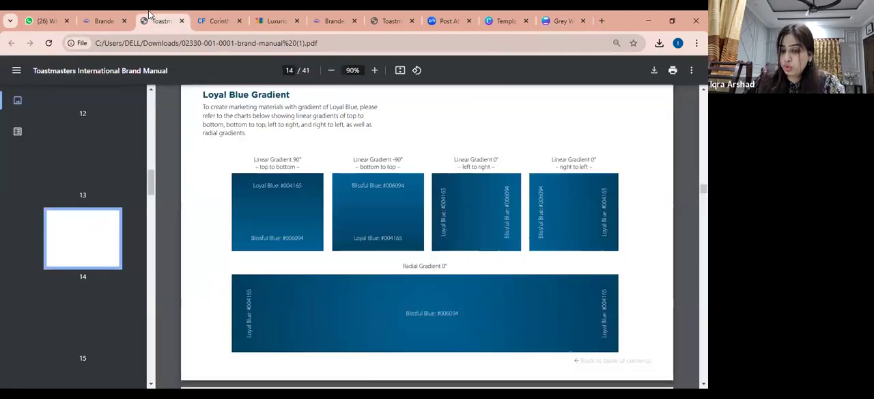
drag(404, 185, 386, 185)
key(ctrl+c)
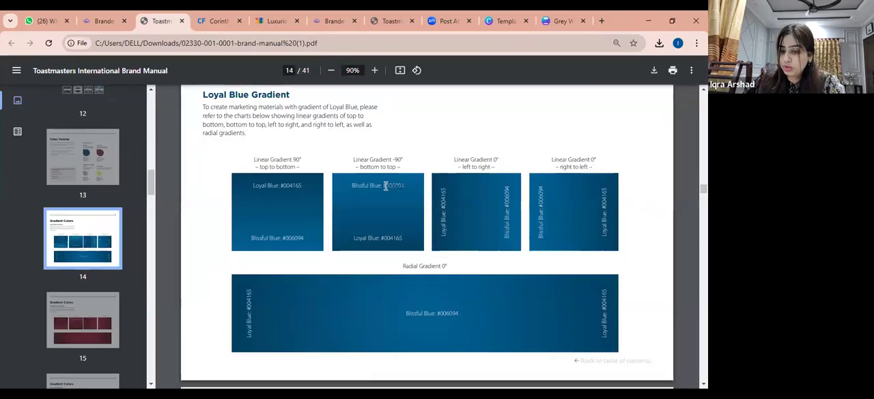
click(564, 21)
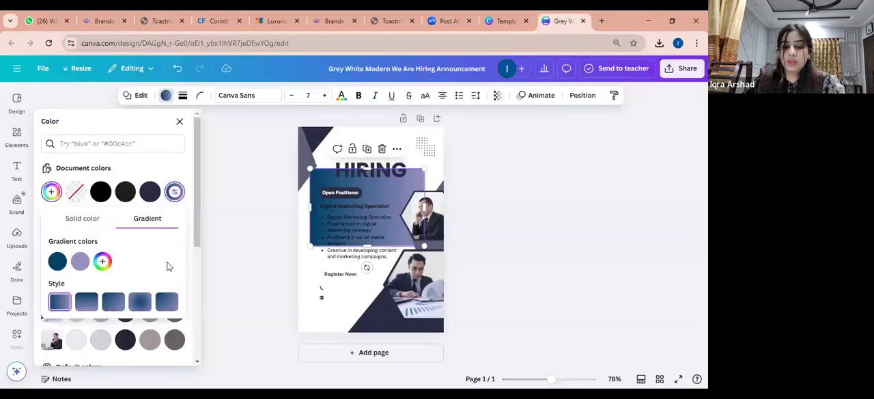
click(81, 263)
click(126, 368)
key(ctrl+a)
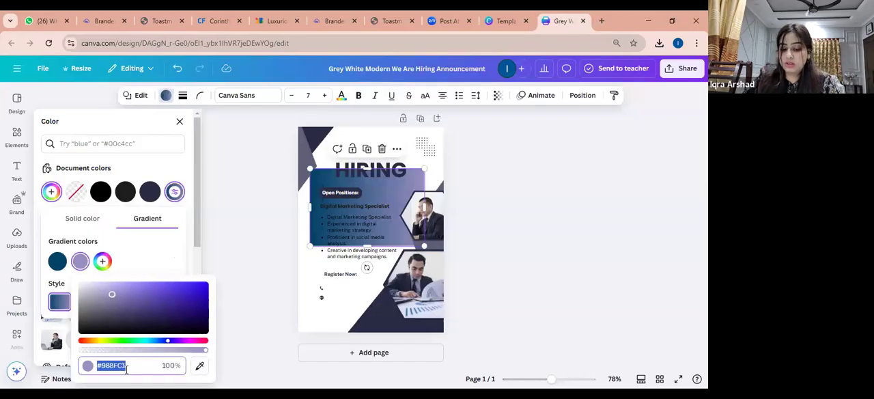
key(ctrl+v)
key(Return)
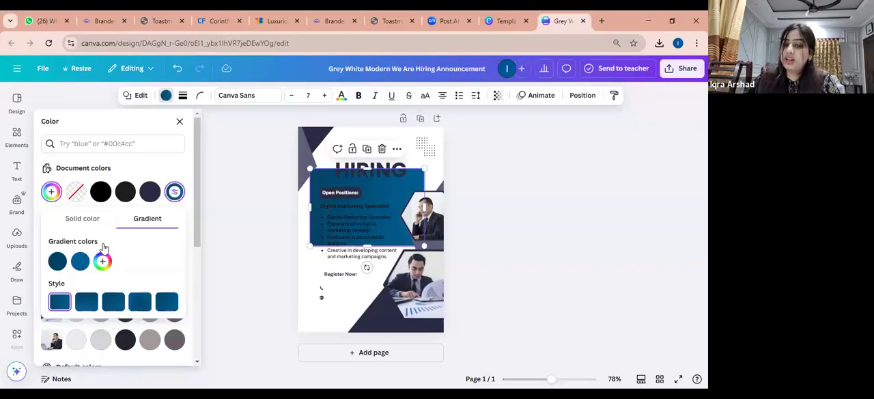
Try the linear 90° gradient style, settle on the centered radial style shown in the brand manual, and move the shape back behind the contact details
click(84, 305)
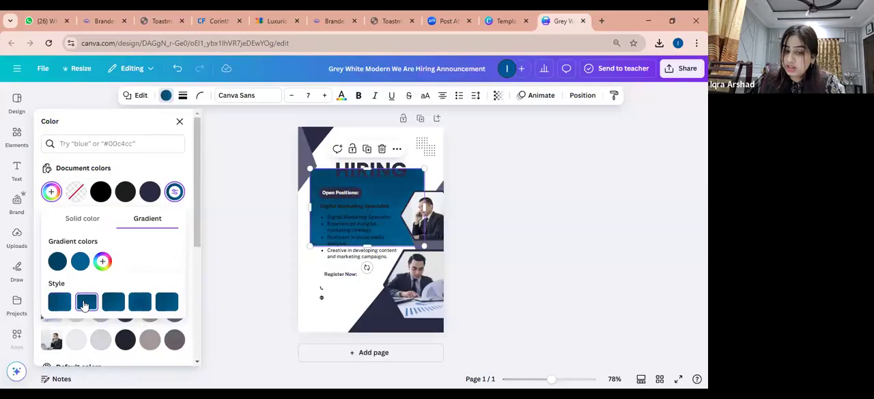
click(138, 306)
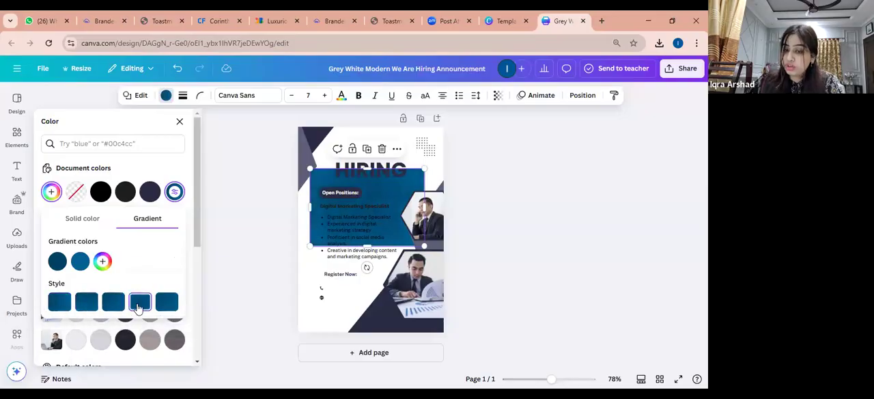
click(160, 17)
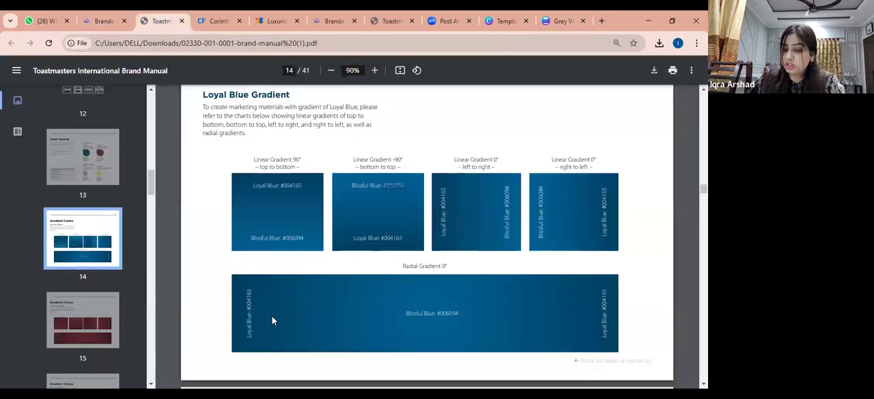
click(560, 16)
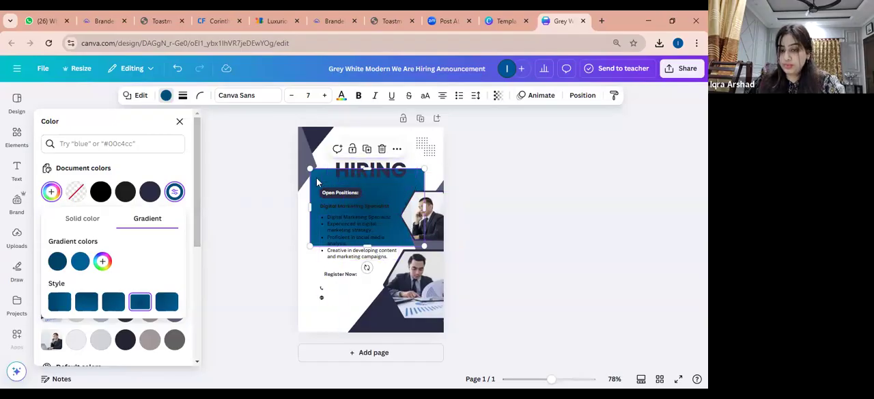
drag(318, 201, 304, 277)
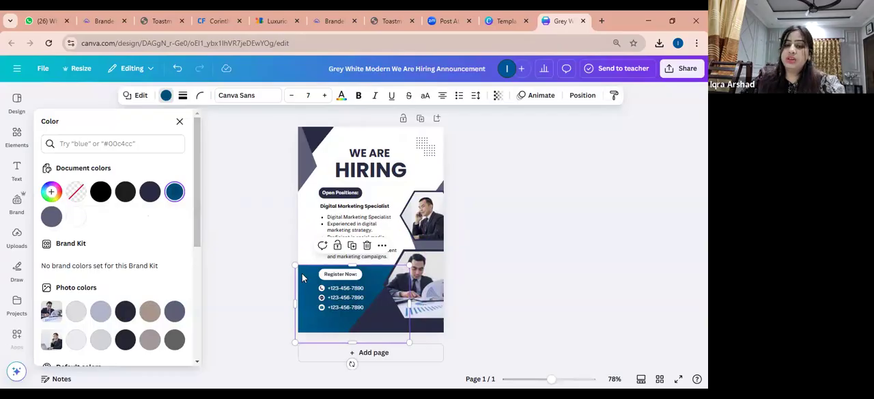
Replace the "WE ARE" heading with "THE CENTURIONS" and widen its text box to about 79.6 so the text fits on one line
click(364, 155)
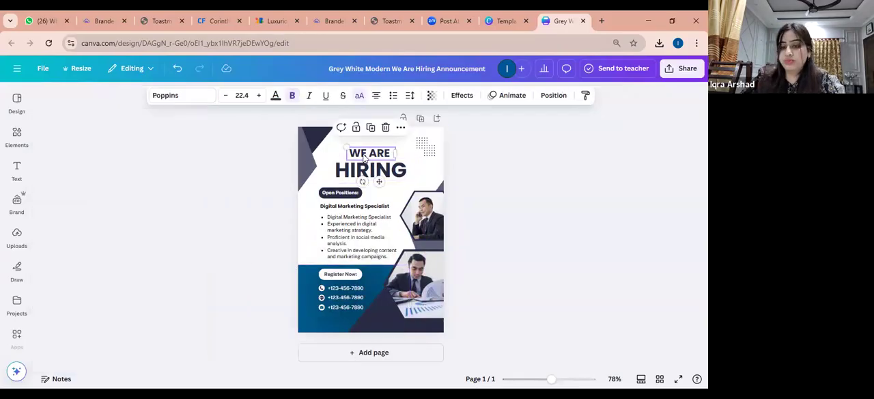
double_click(364, 153)
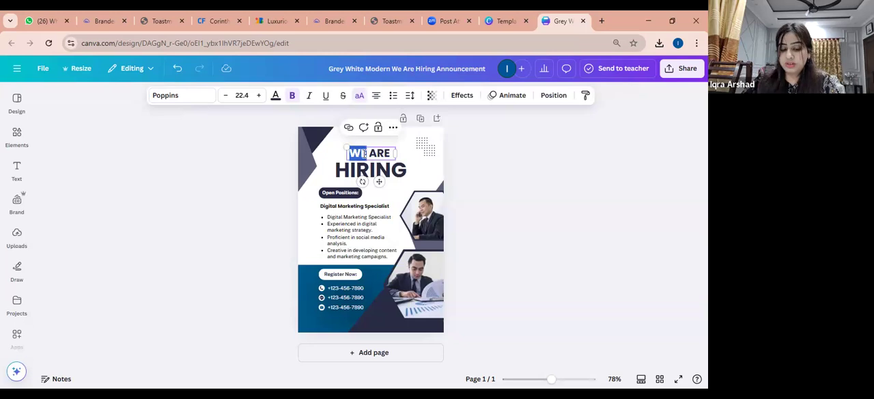
triple_click(364, 153)
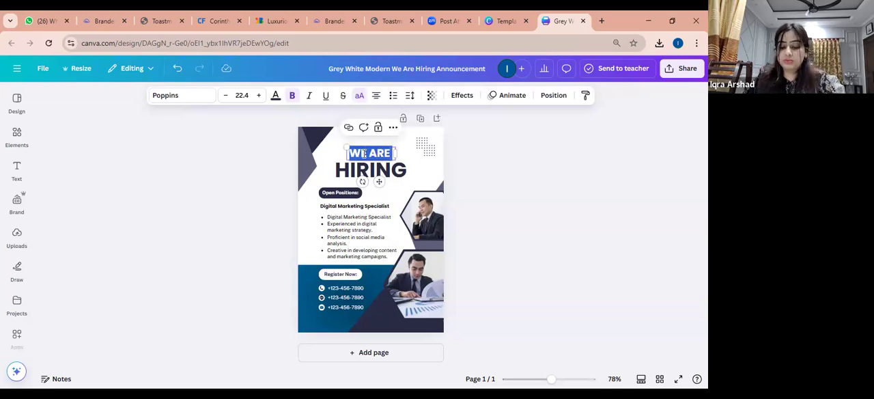
text(THE CENTER O)
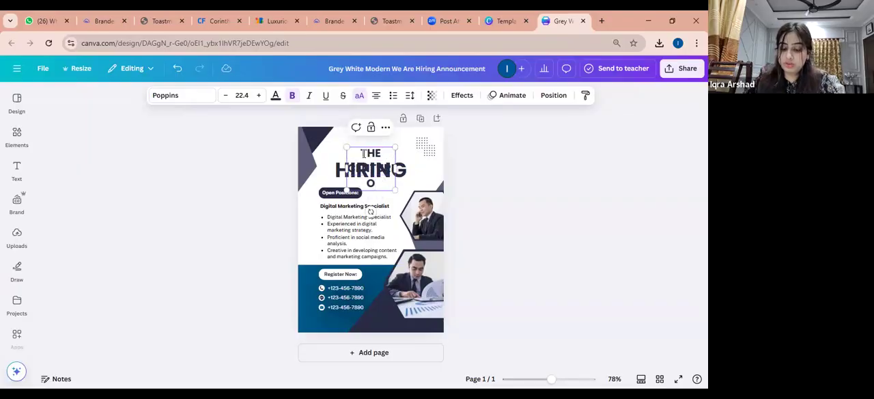
drag(394, 168, 427, 164)
text(NS)
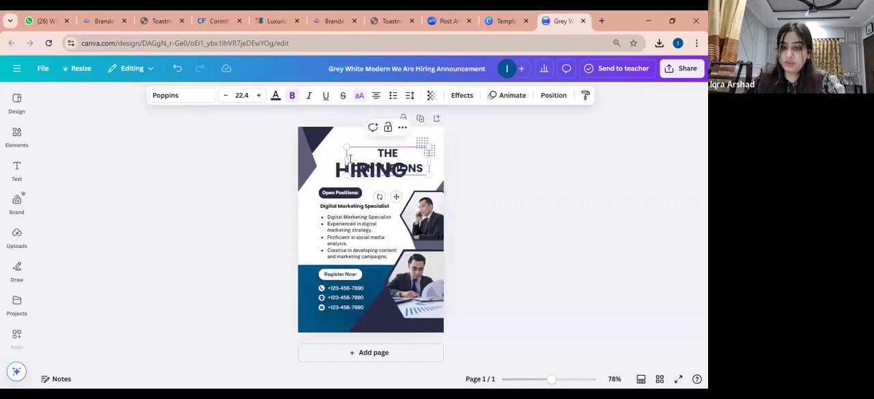
drag(347, 163, 318, 161)
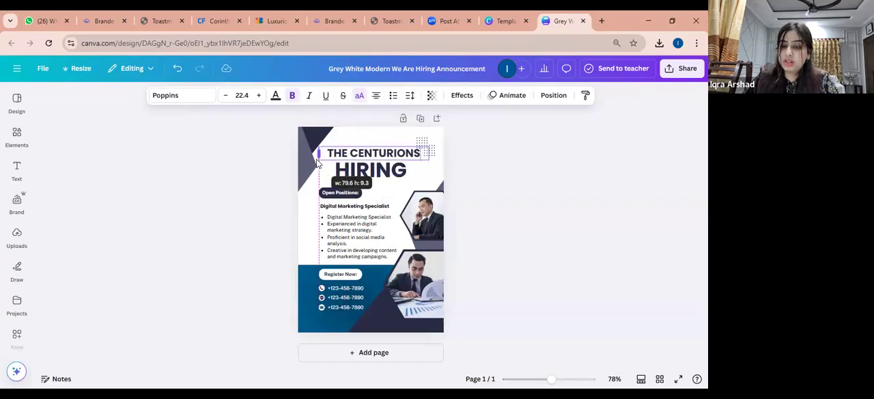
click(515, 172)
Search the fonts for "gotham" for the "THE CENTURIONS" heading and examine the available weights of Gotham and Gotham Condensed
click(379, 151)
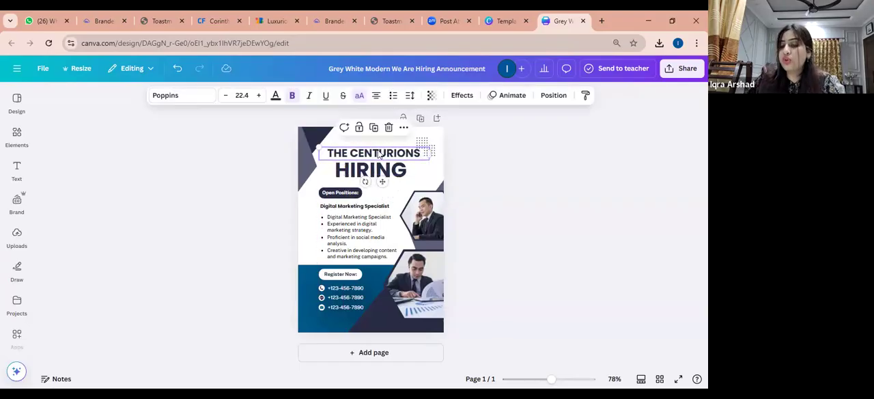
click(206, 102)
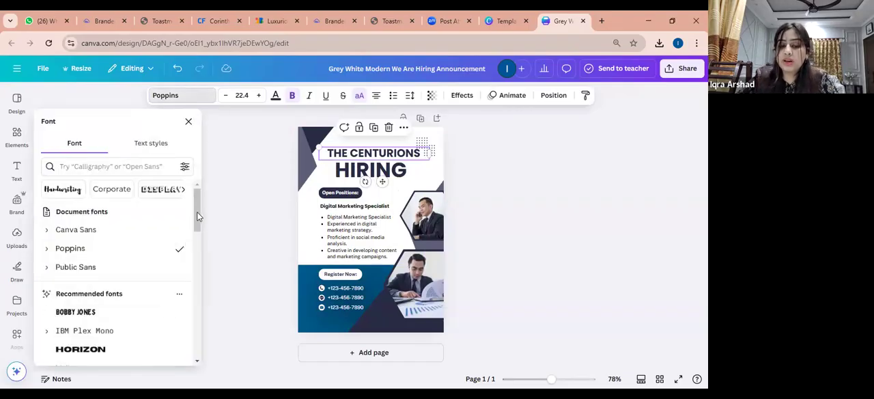
click(136, 170)
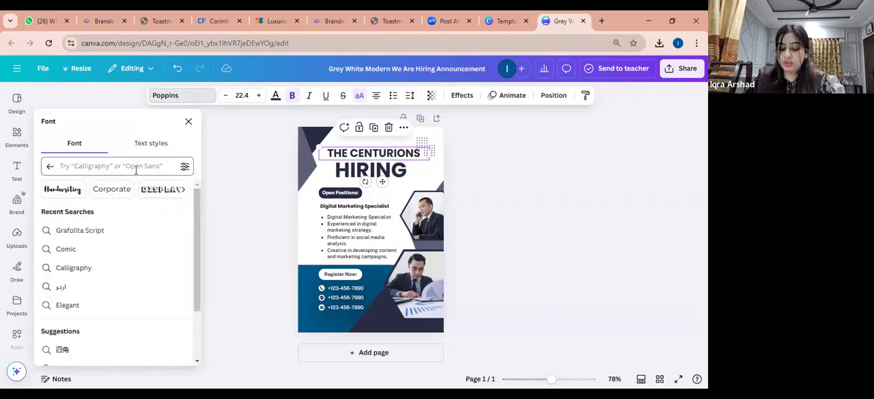
text(gotham)
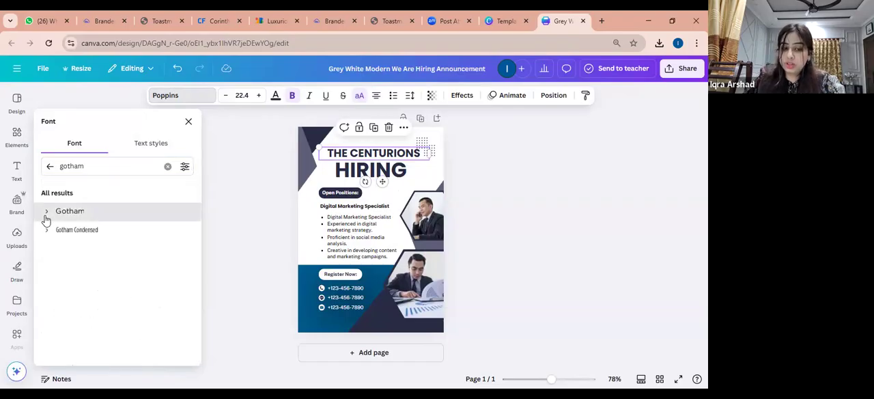
click(46, 214)
click(46, 213)
click(45, 213)
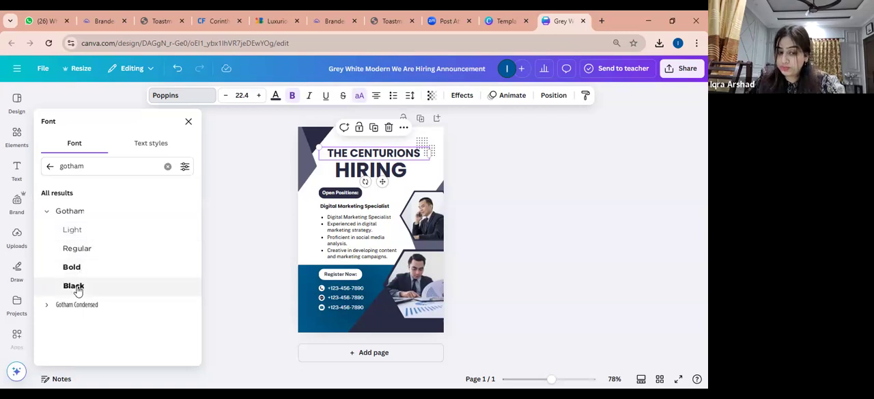
click(48, 306)
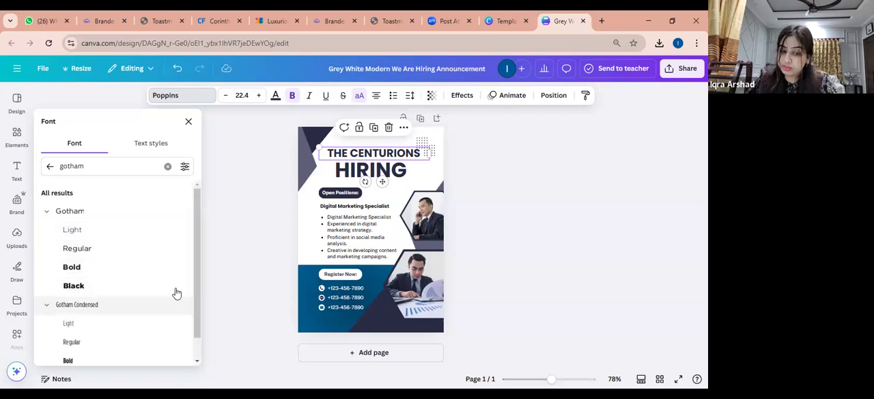
mouse_move(200, 299)
mouse_down()
mouse_move(198, 334)
mouse_move(197, 294)
mouse_up()
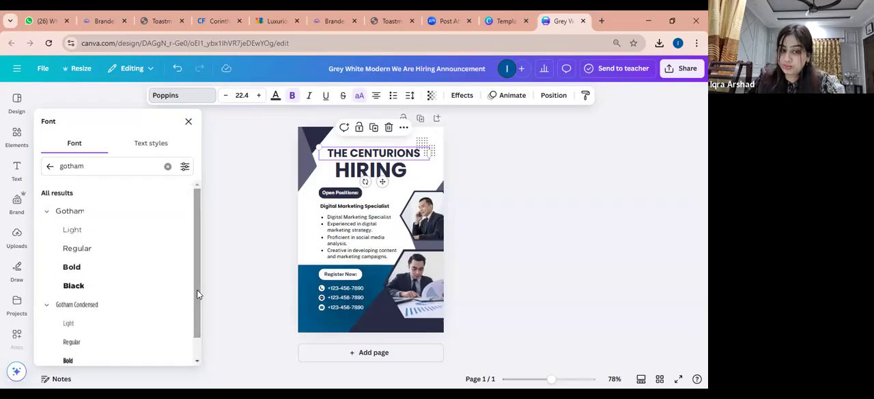
click(51, 168)
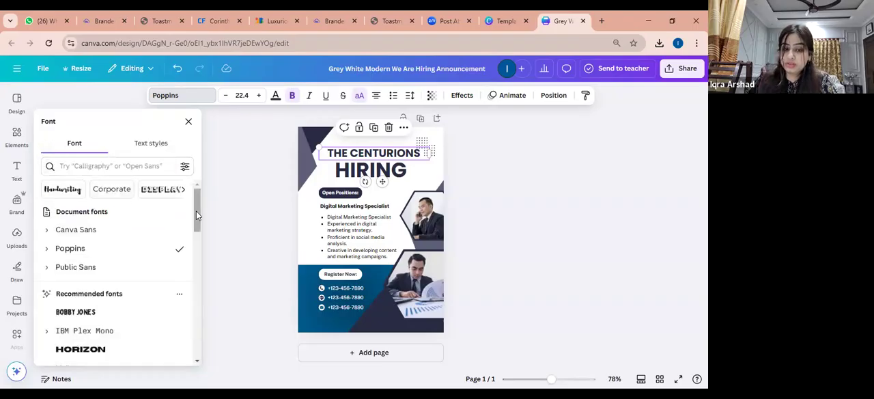
Set the "THE CENTURIONS" heading's font to Montserrat in the ExtraBold weight
drag(197, 211, 194, 253)
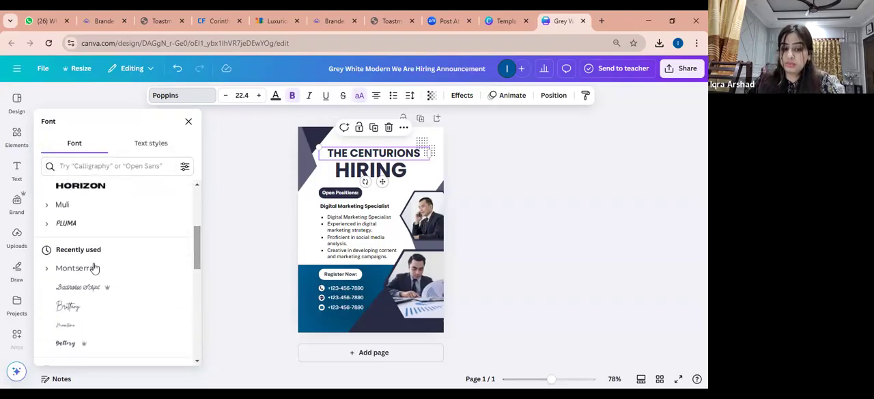
click(71, 273)
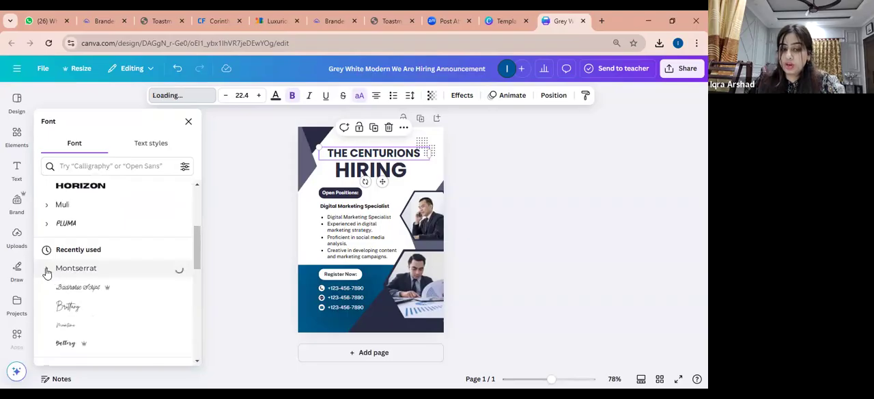
click(47, 269)
scroll(195, 231, down, 2)
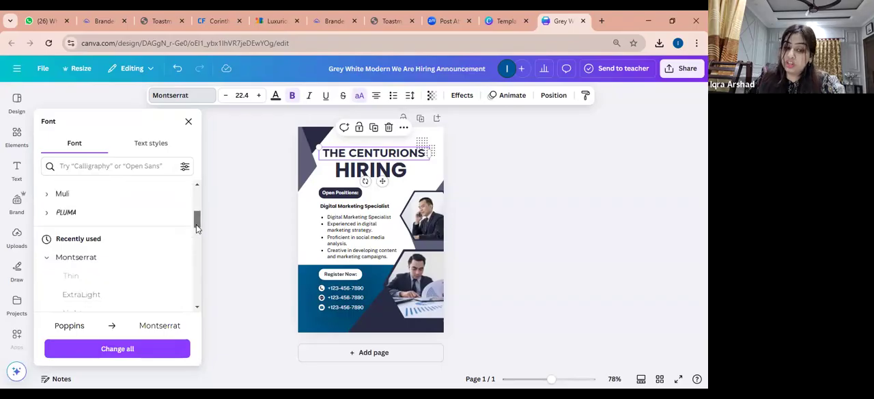
drag(196, 234, 196, 239)
scroll(196, 240, up, 2)
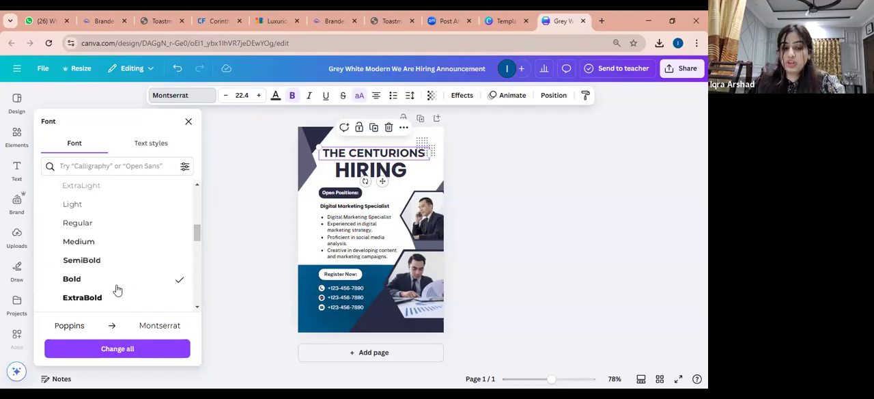
click(82, 298)
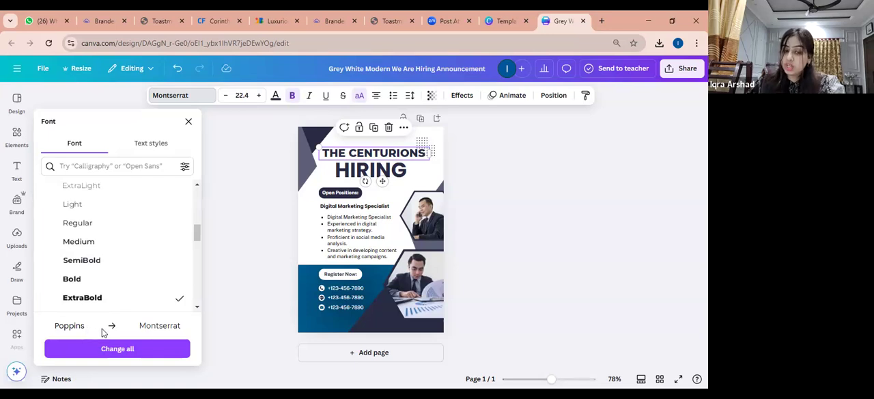
Replace every use of the Poppins font in the design with Montserrat
click(151, 350)
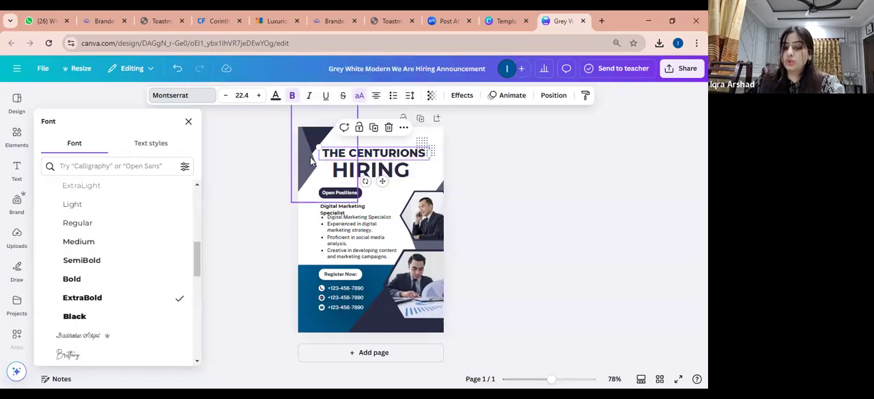
Recolor the dark frame shape around the lower photo with the circular gradient from #004165 to #006094
click(410, 293)
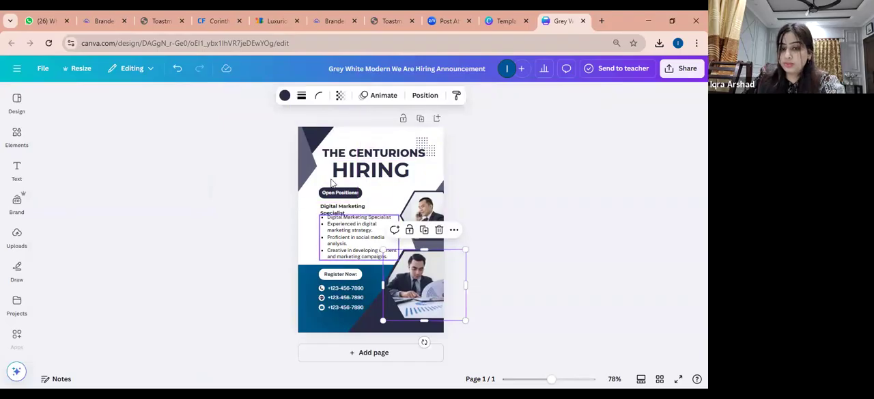
click(286, 98)
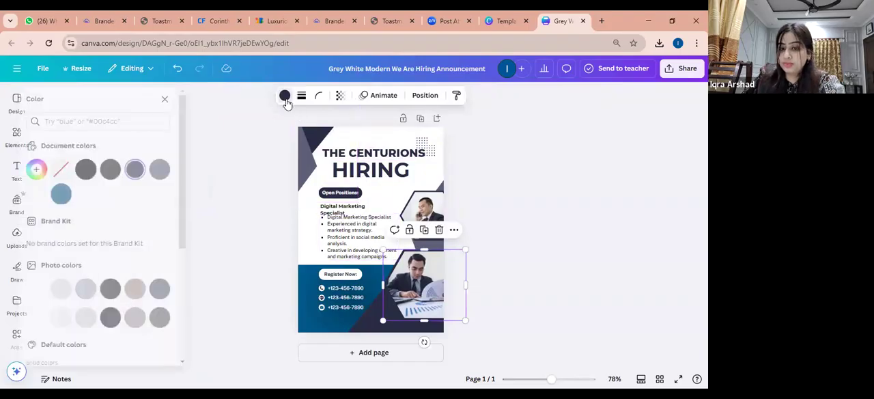
click(76, 195)
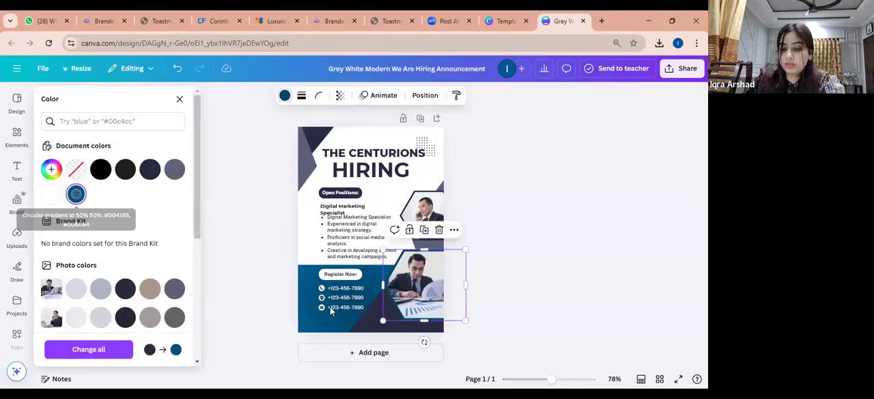
Select the angular shape behind the photos and copy the Cool Gray hex code #A9B2B1 from the brand manual's Color Palette page
click(357, 315)
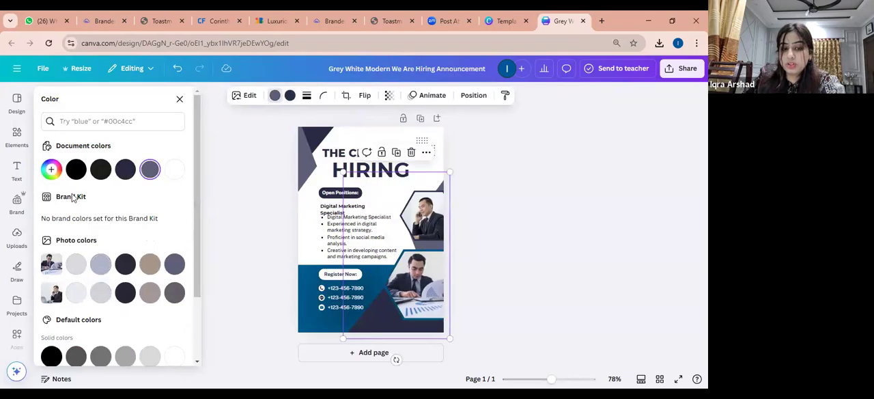
click(154, 21)
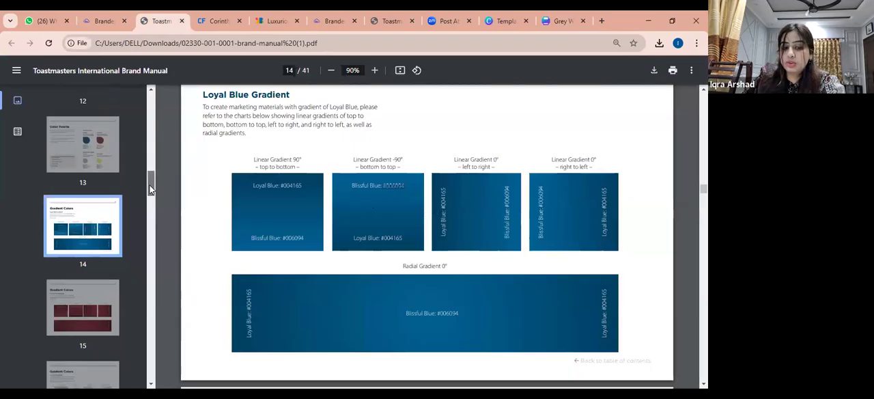
click(113, 179)
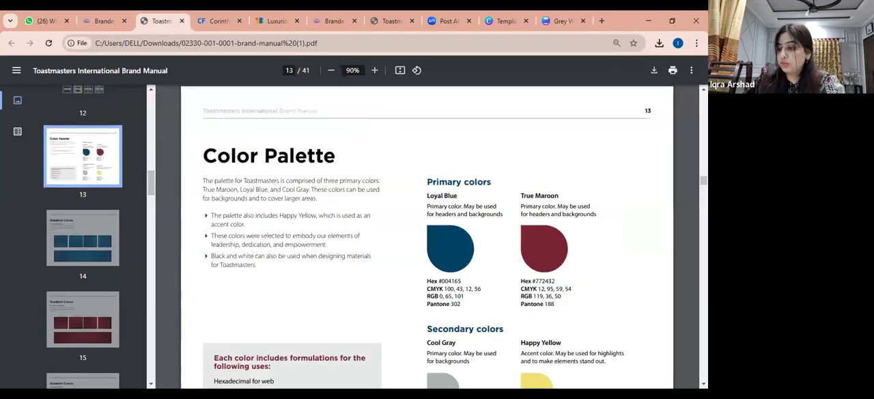
scroll(508, 223, down, 3)
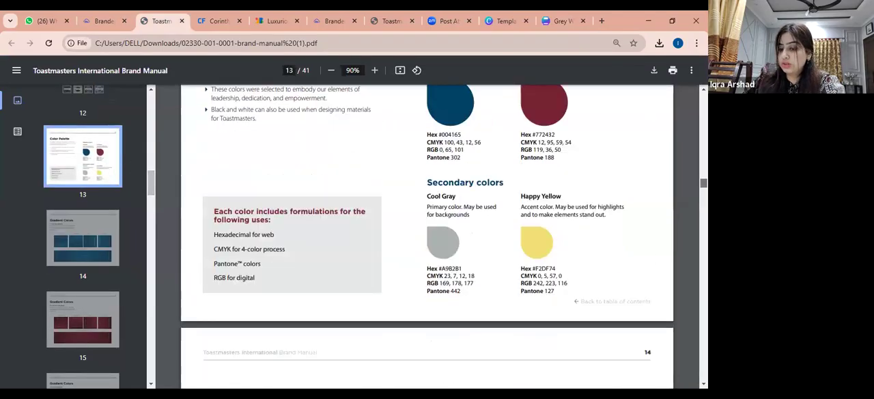
drag(441, 241, 464, 238)
key(ctrl+c)
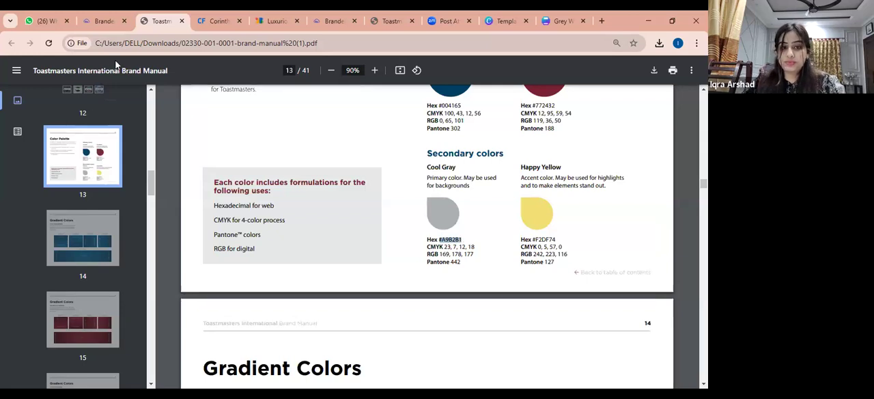
Back in the Canva design, recolor the lighter part of the angular shape behind the photos to Cool Gray #A9B2B1
click(104, 21)
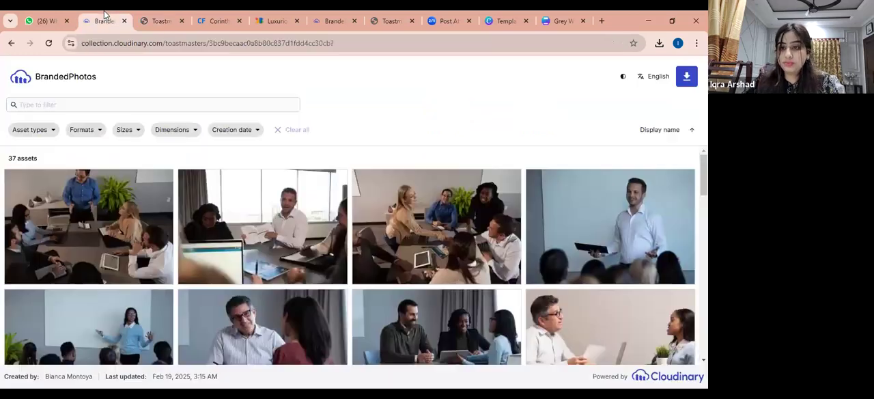
click(573, 21)
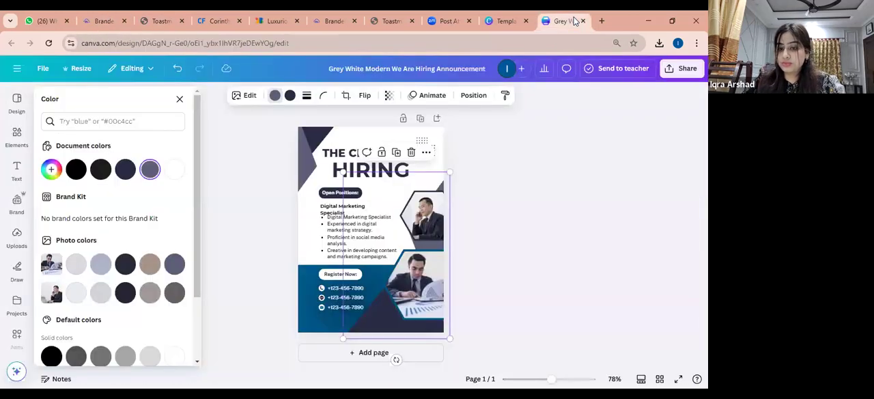
click(51, 170)
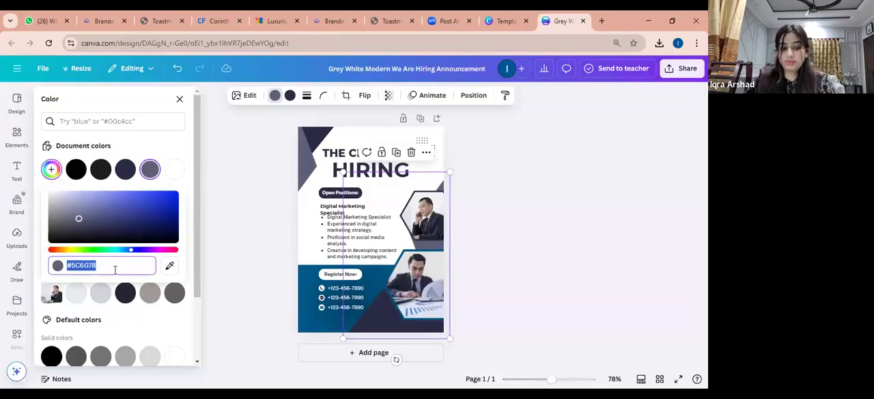
key(ctrl+v)
key(Return)
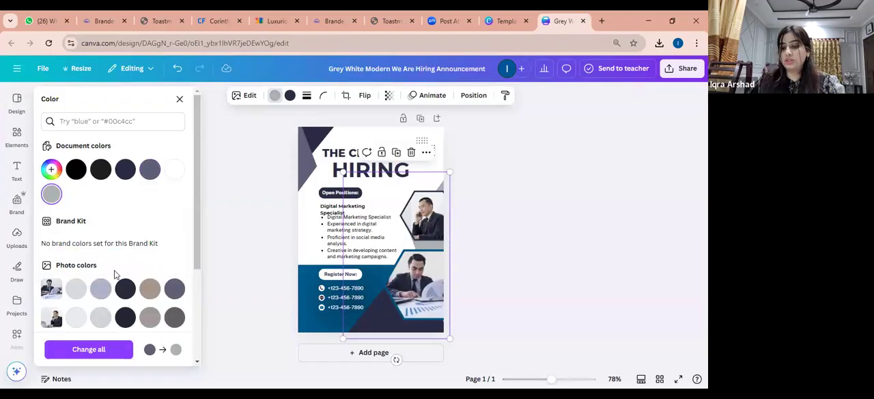
click(305, 161)
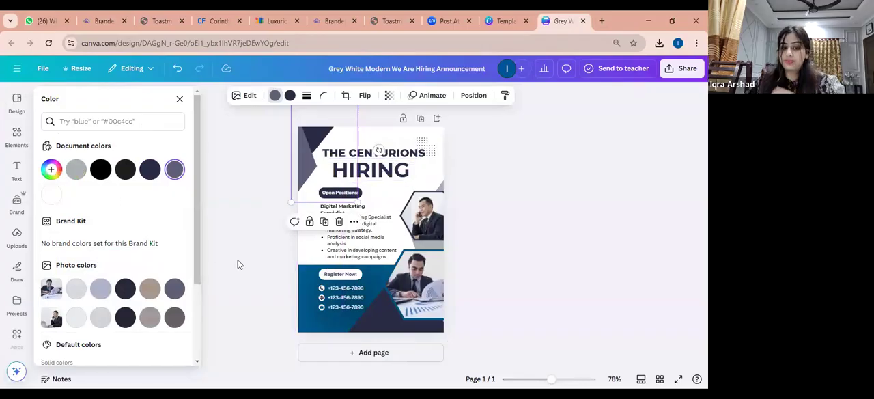
click(307, 290)
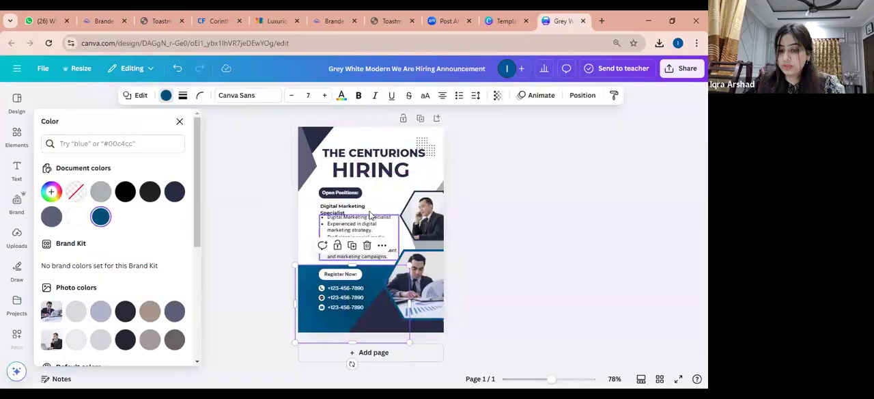
Try black on the "THE CENTURIONS" heading and settle on the brand manual's Loyal Blue, hex 004165, as its text color
click(382, 158)
click(276, 95)
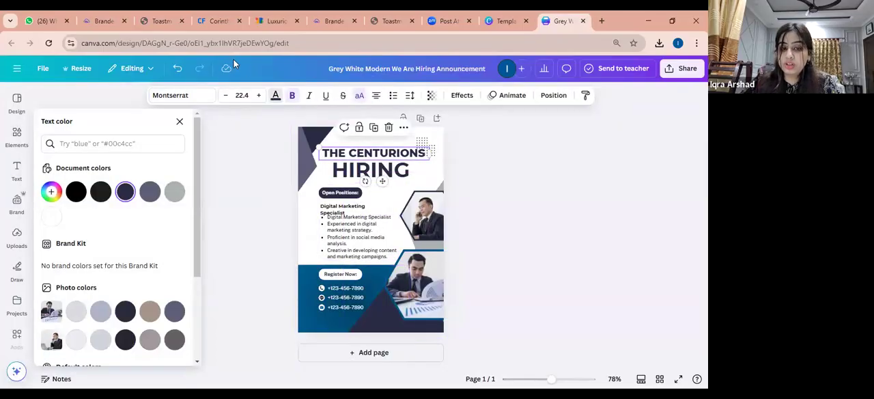
click(76, 191)
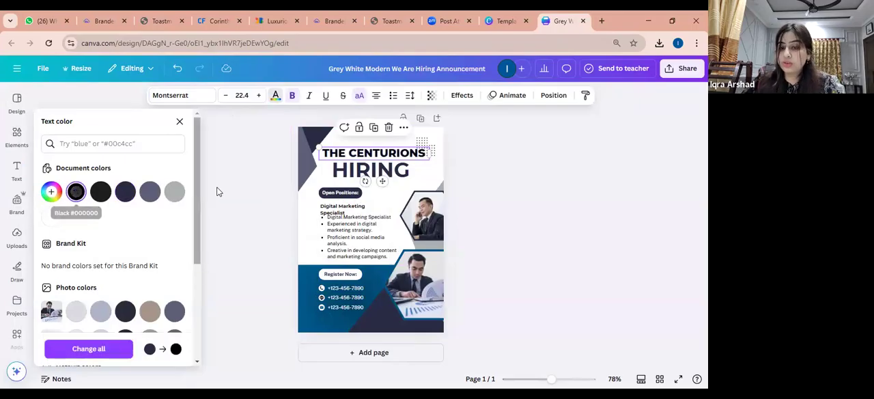
click(160, 21)
double_click(450, 105)
key(ctrl+c)
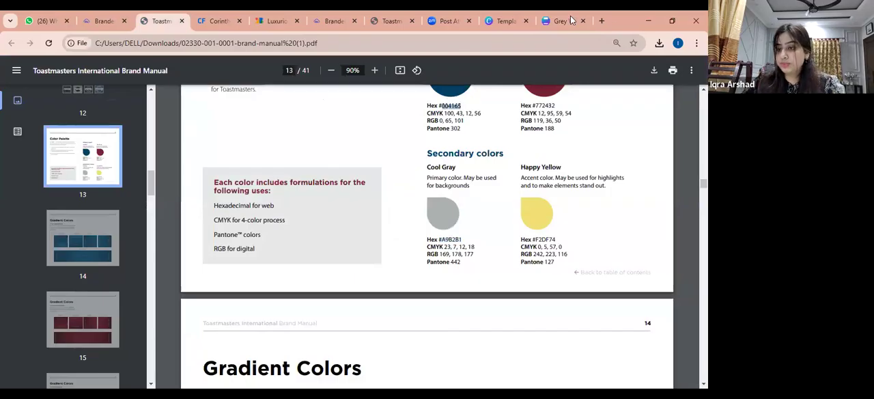
click(563, 20)
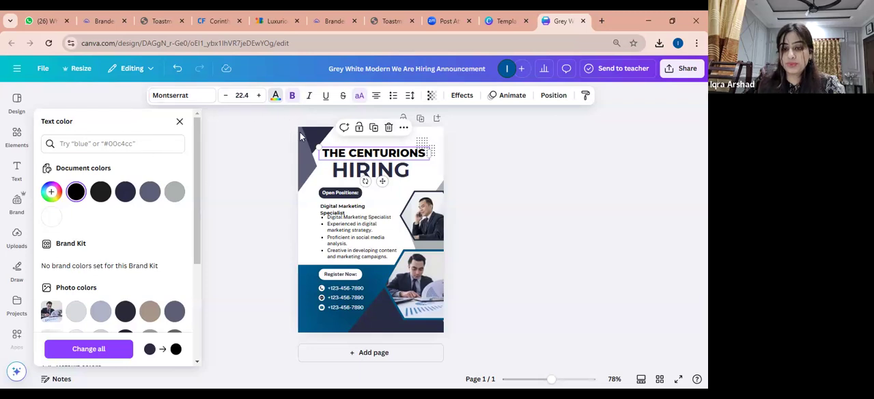
click(142, 142)
key(ctrl+v)
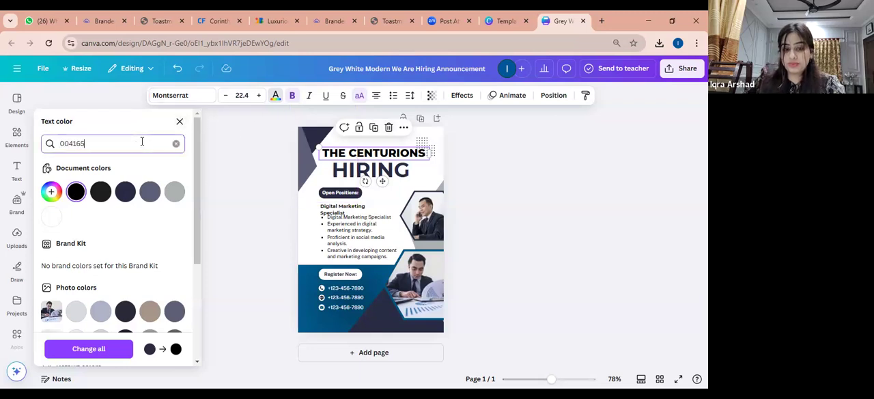
click(51, 186)
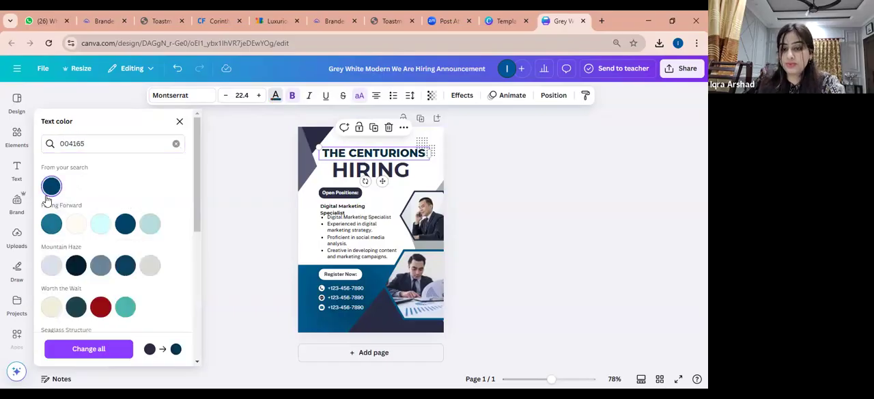
Delete the "HIRING" text and add "TOASTMASTERS CLUB" below "THE CENTURIONS" in the heading, widening its text box so the addition fits on one line
click(410, 173)
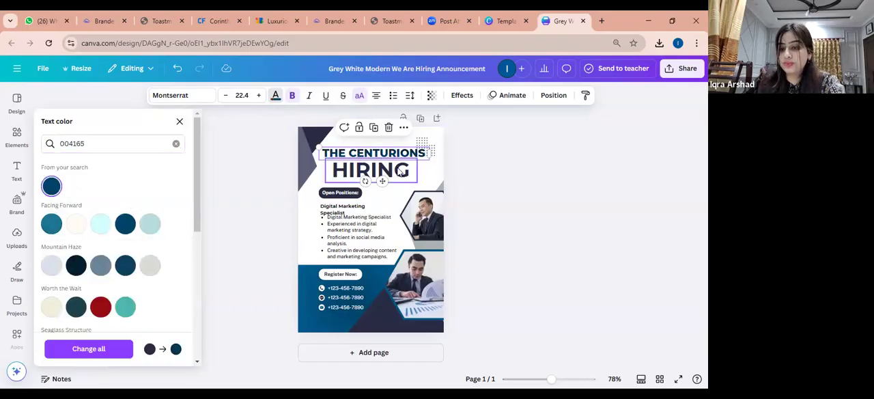
key(Delete)
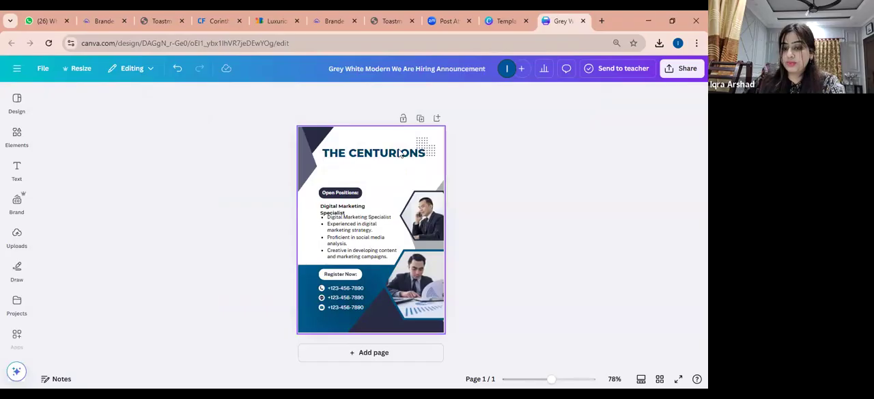
click(401, 154)
click(425, 154)
key(Return)
text(TOA)
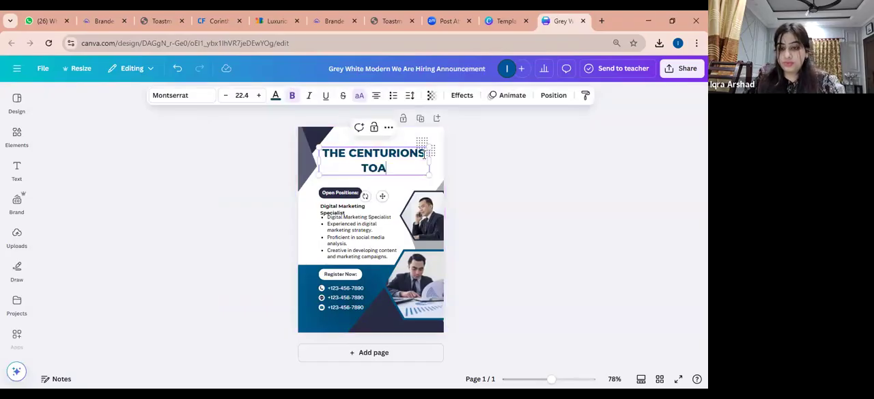
text(STMASTERS)
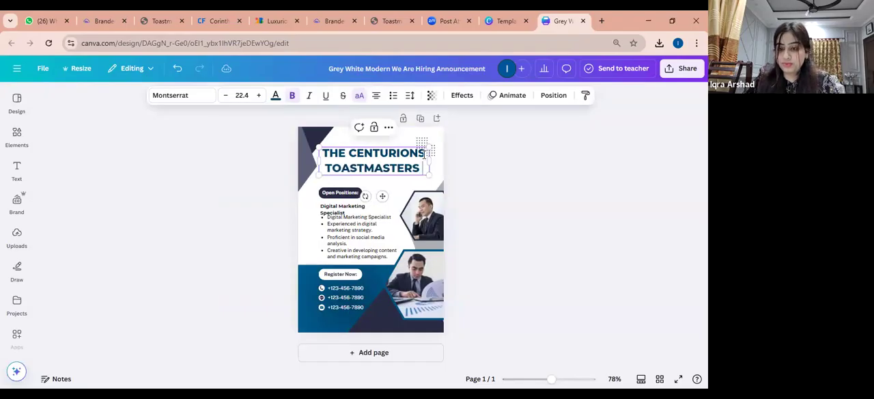
key(Return)
text(CLUB)
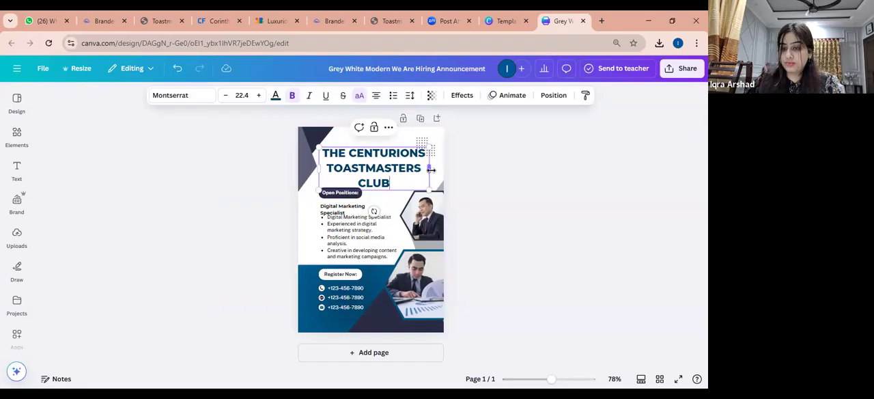
drag(430, 169, 451, 167)
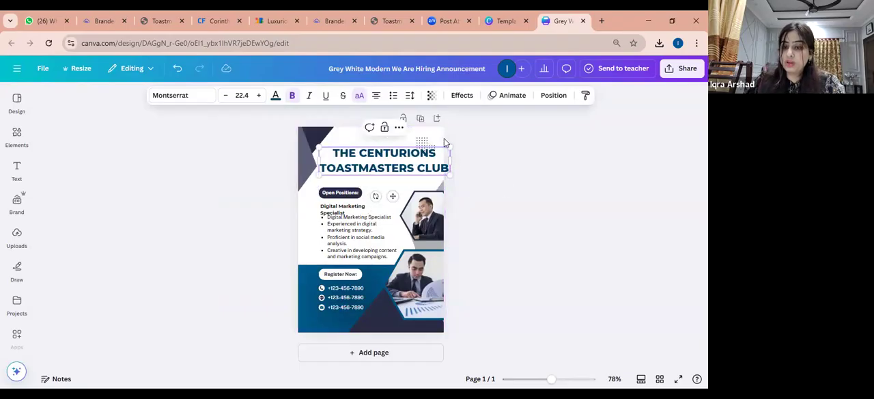
Recolor the upper corner shape beside the heading, its dark part to Loyal Blue #004165 and its lighter part to Cool Gray #A9B2B1
click(319, 147)
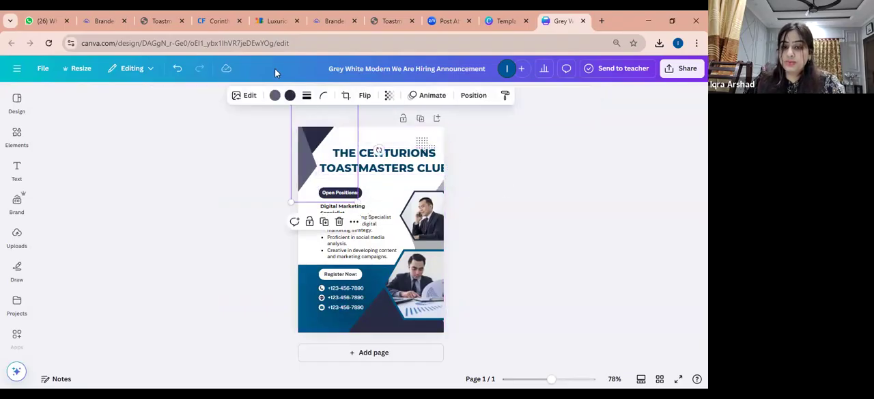
click(290, 97)
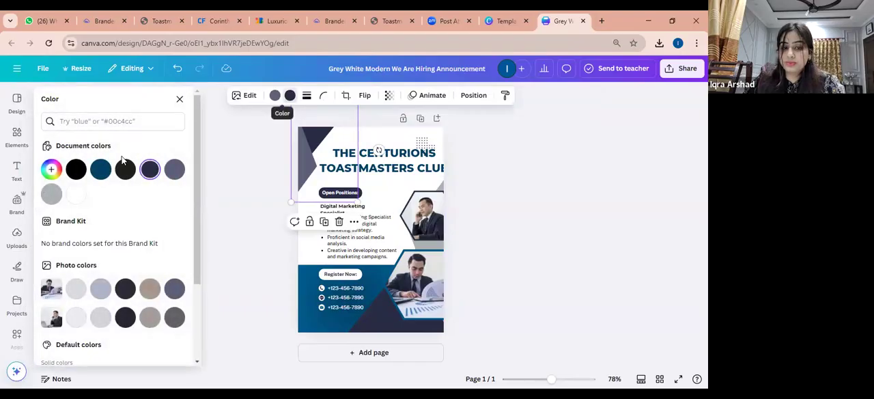
click(101, 171)
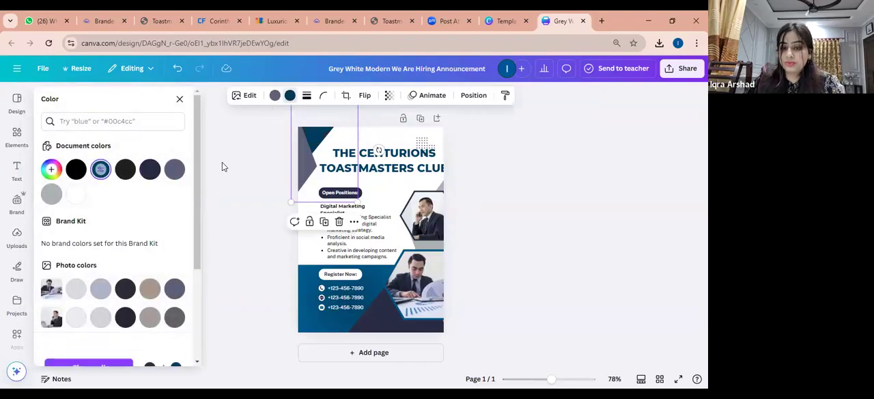
click(297, 180)
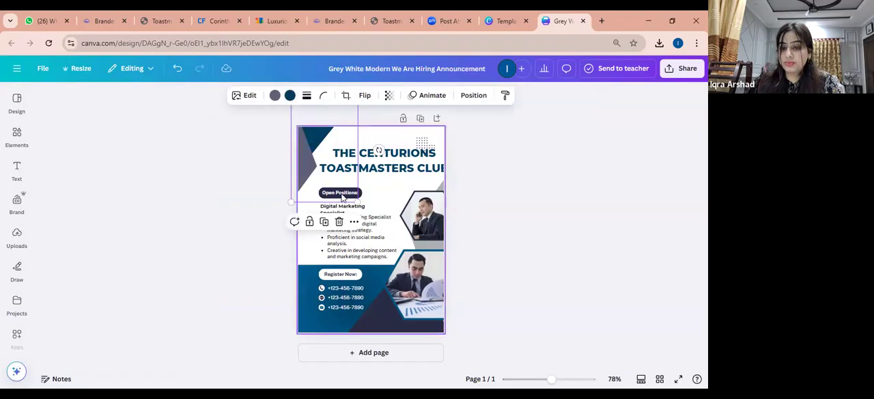
click(276, 97)
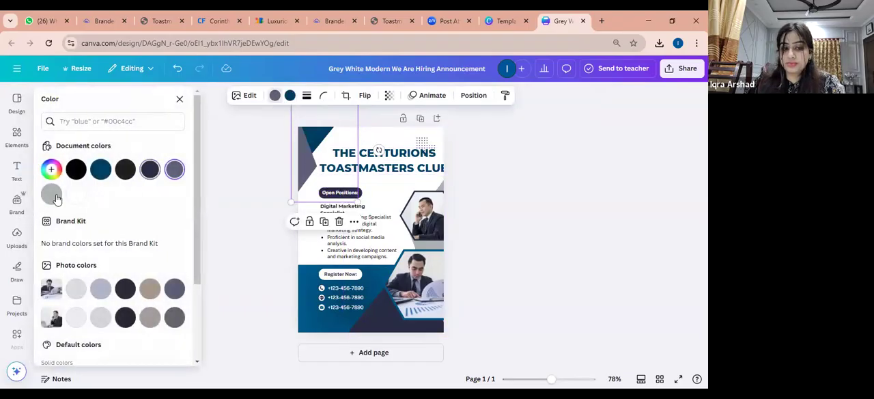
click(52, 195)
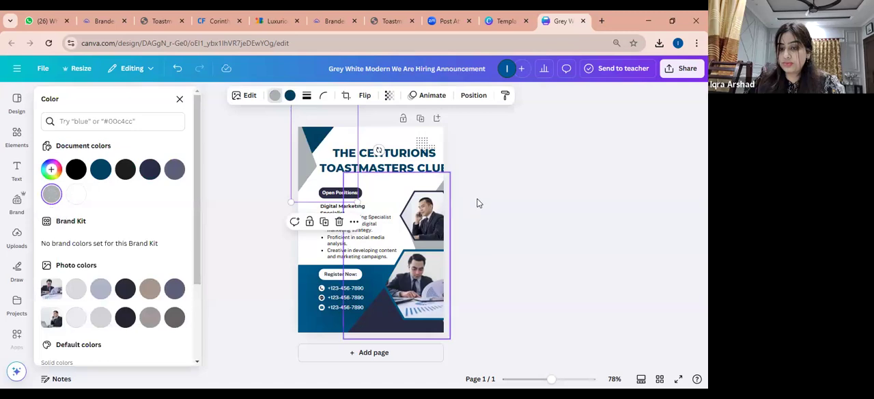
Move the dotted pattern out from behind the heading to the empty area beside the "Open Positions:" label
click(392, 163)
click(397, 168)
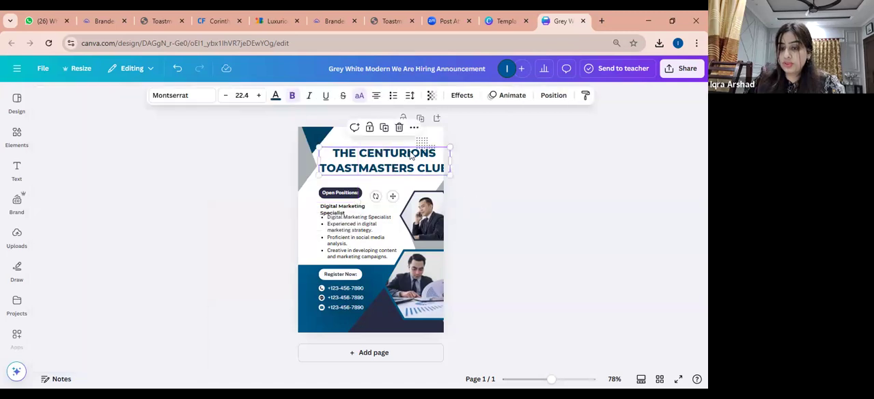
click(422, 146)
drag(421, 146, 396, 198)
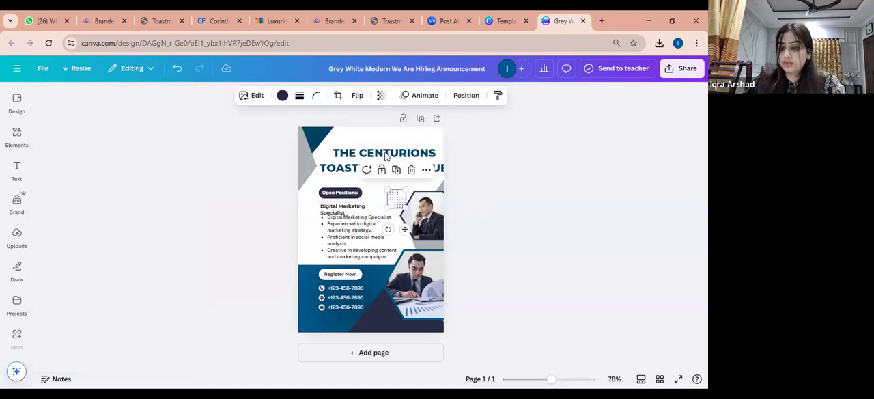
Scale the heading down to font size 20.5 and move it up so both lines fit beside the corner shape
click(381, 145)
drag(449, 142, 438, 144)
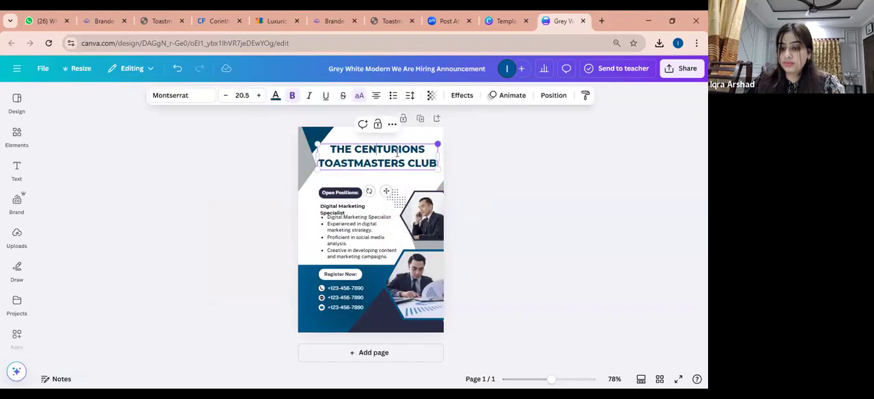
click(458, 157)
drag(412, 156, 407, 153)
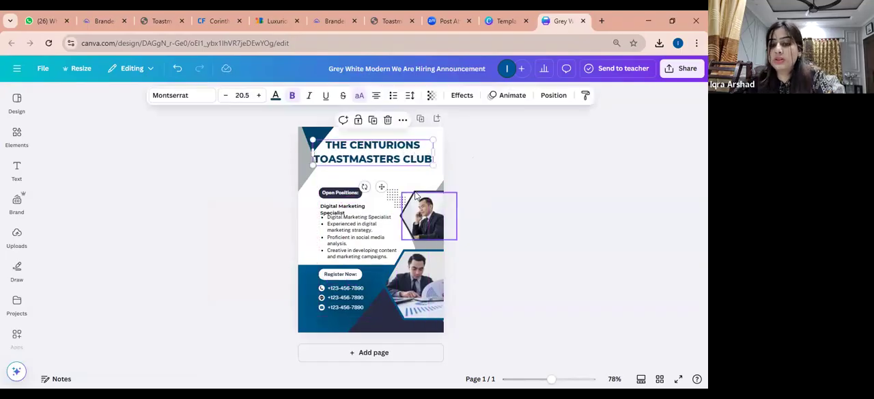
drag(385, 146, 391, 149)
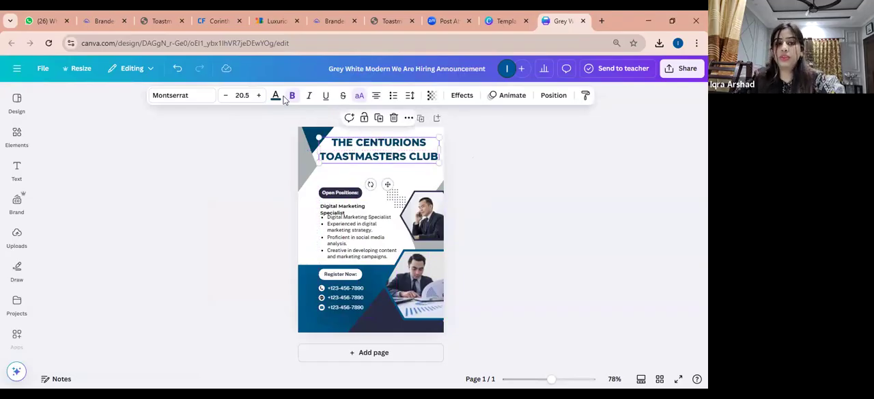
Switch to the Toastmasters brand manual PDF and download the official logos from its Logo page, page 8
mouse_move(134, 14)
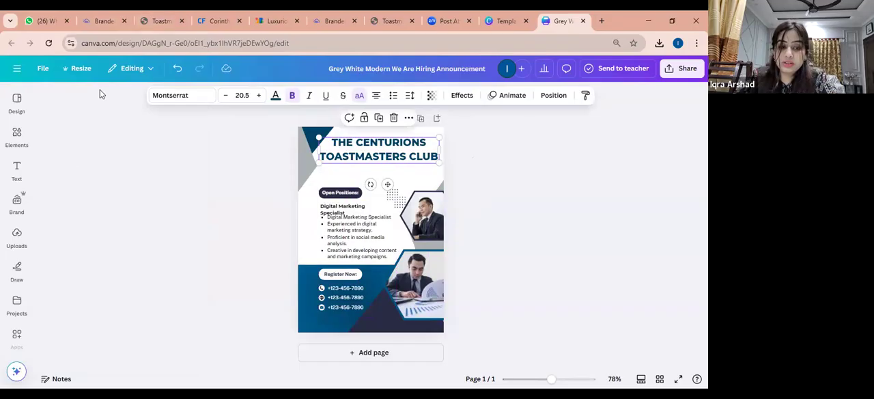
click(157, 15)
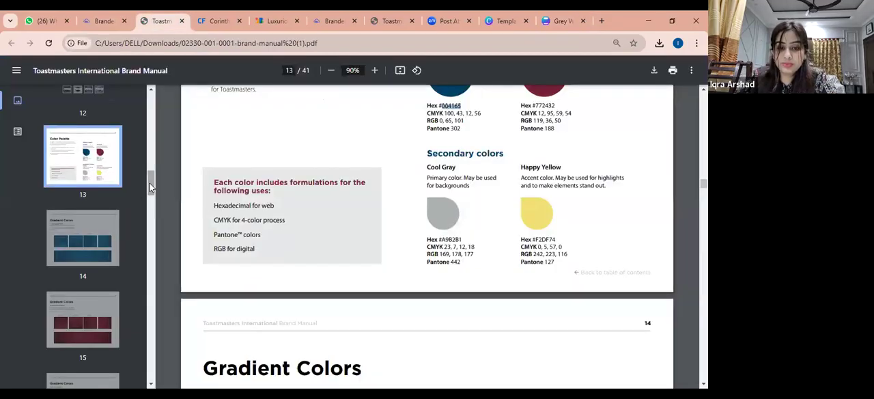
drag(149, 183, 152, 152)
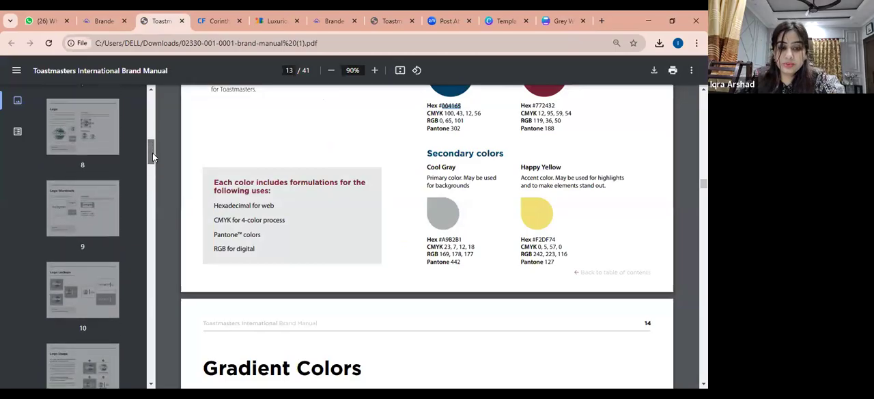
click(83, 130)
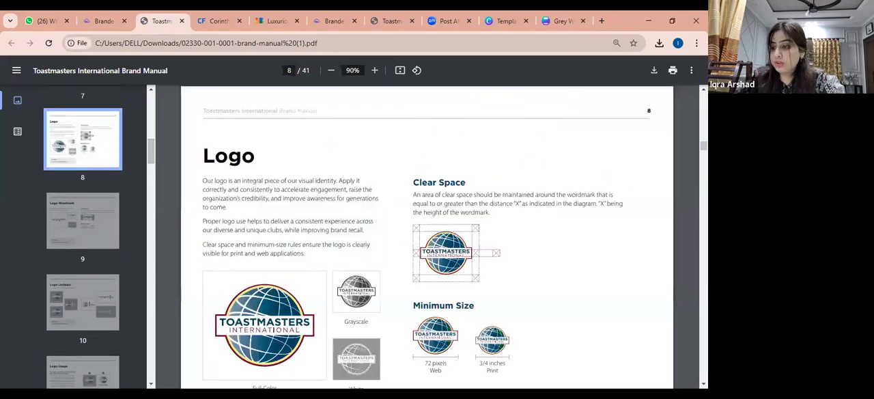
scroll(332, 235, down, 3)
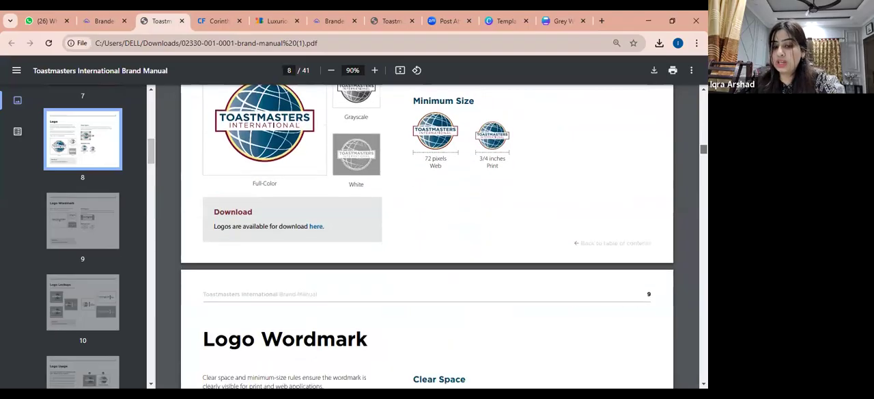
click(316, 231)
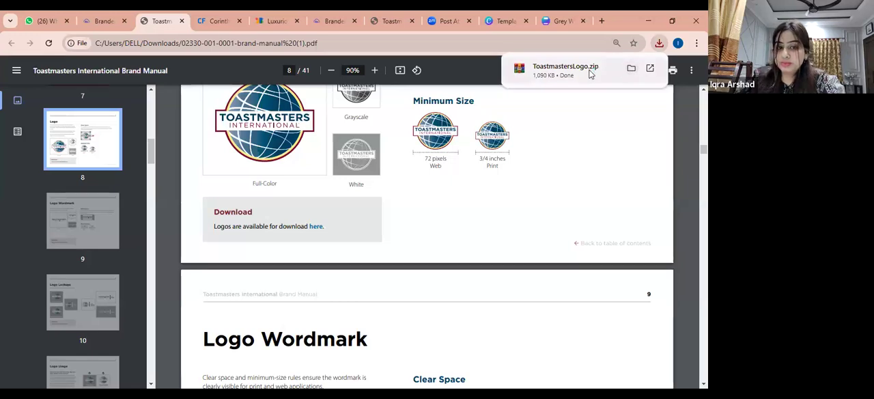
Open the downloaded ToastmastersLogo.zip and reduce the browser window from full size to get at the files behind it
click(591, 74)
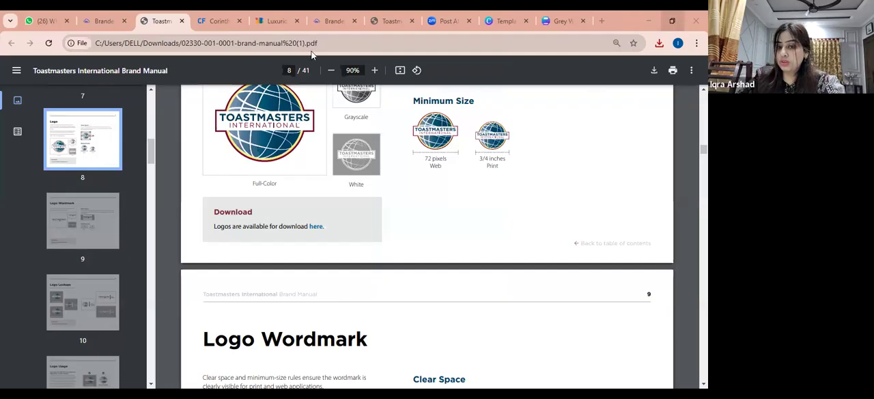
click(674, 22)
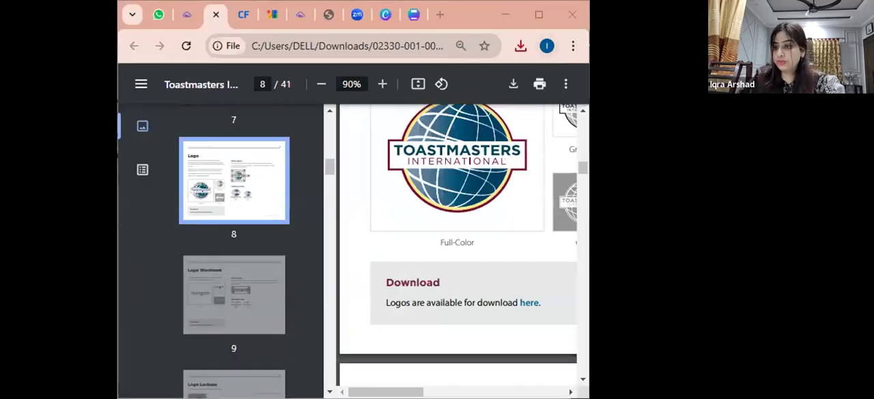
click(376, 183)
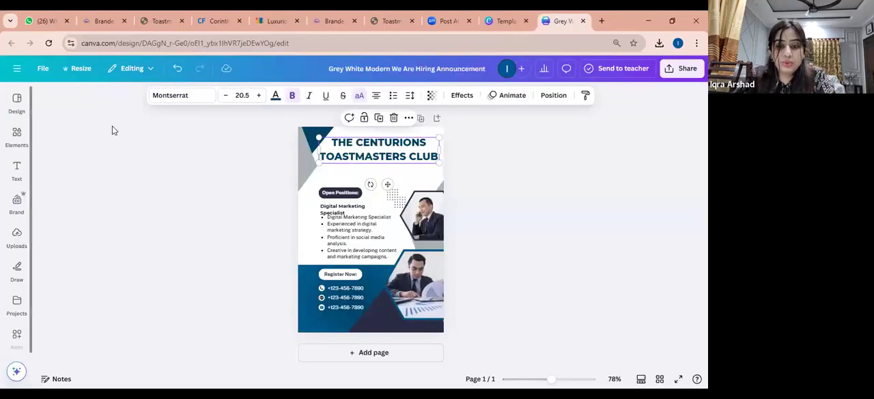
In the Canva design, upload the ToastmastersLogo3Color image from the Desktop folder
click(21, 235)
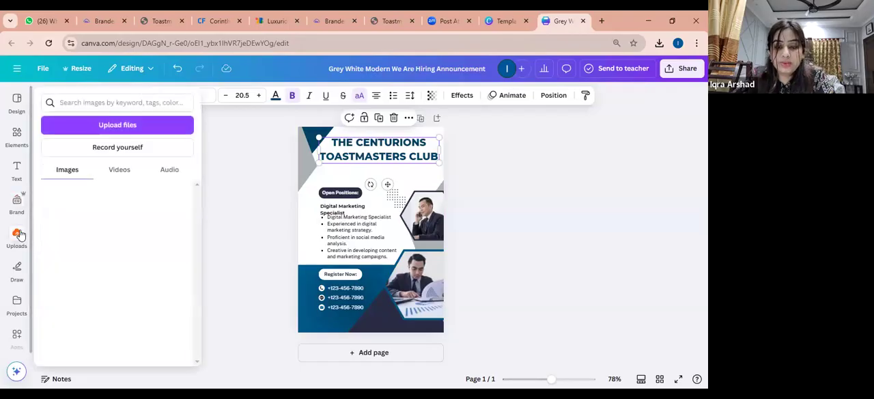
click(628, 298)
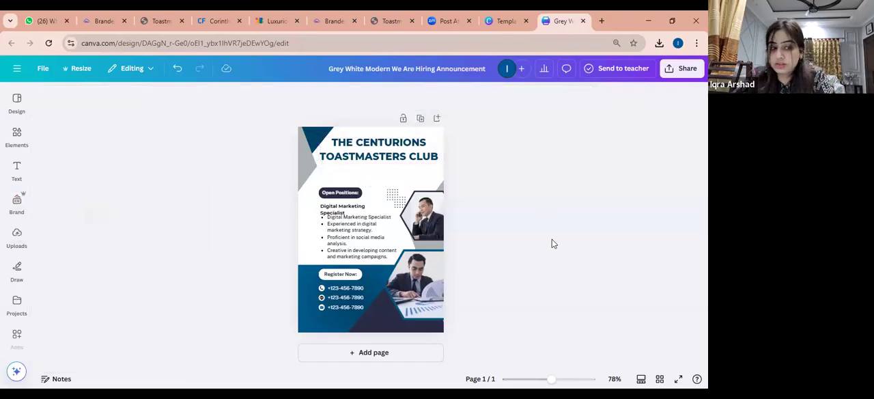
click(16, 132)
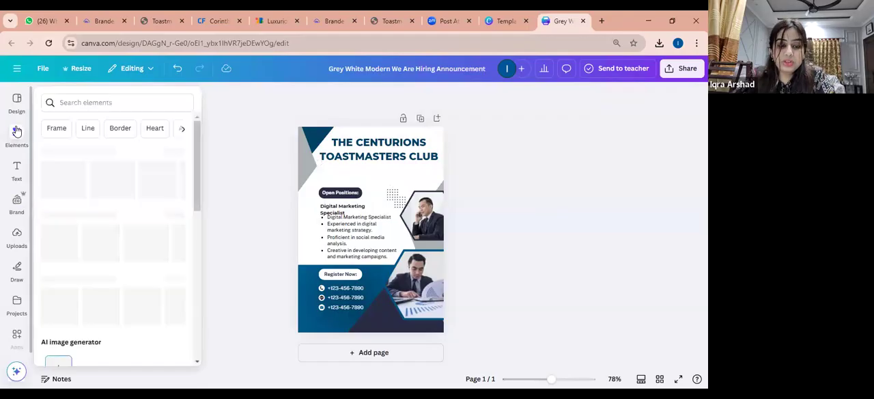
click(16, 238)
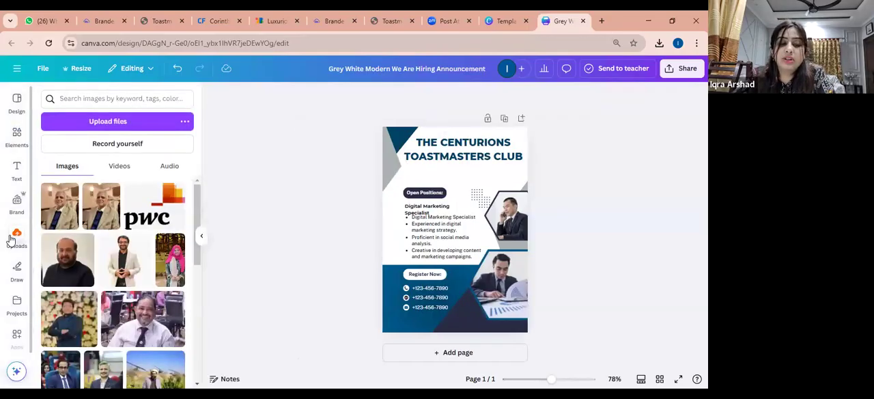
click(128, 121)
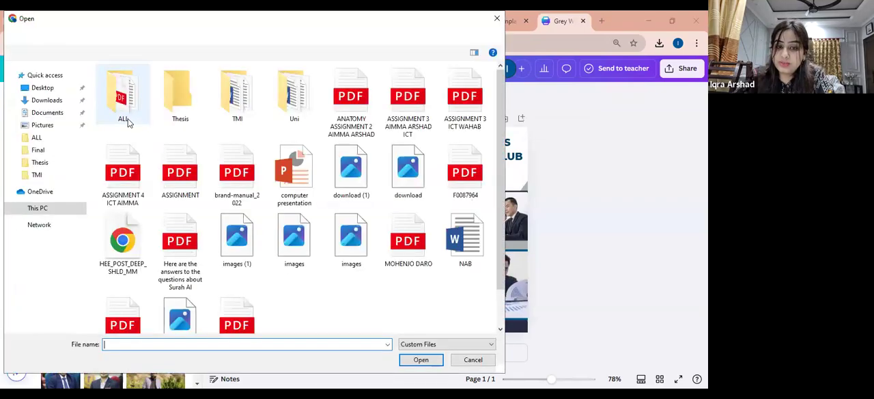
click(43, 87)
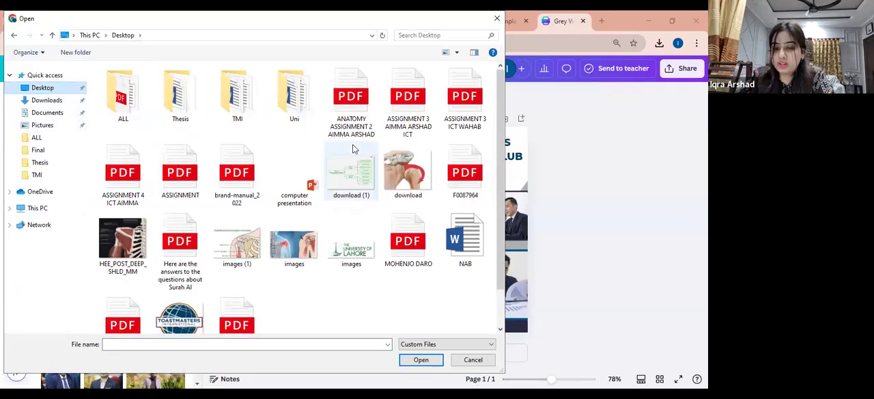
click(173, 309)
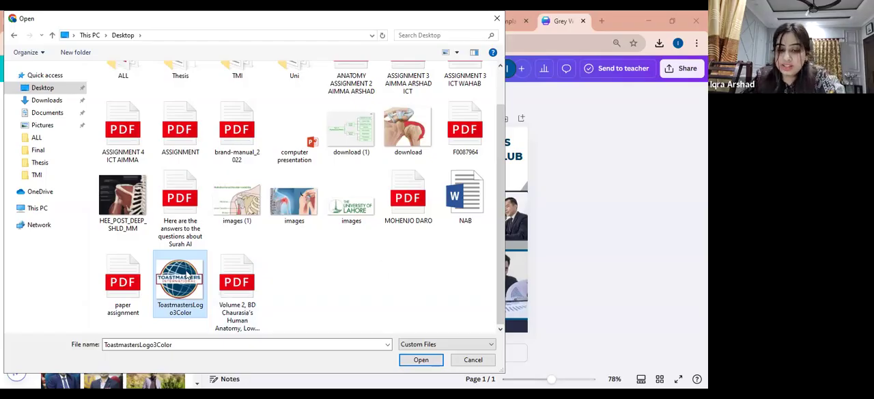
double_click(186, 274)
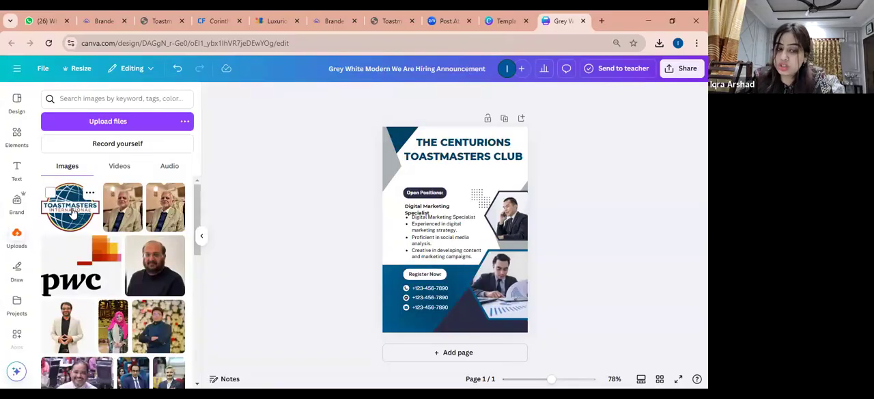
Place the uploaded Toastmasters logo on the poster, shrink it and move it up to the end of the heading
click(17, 234)
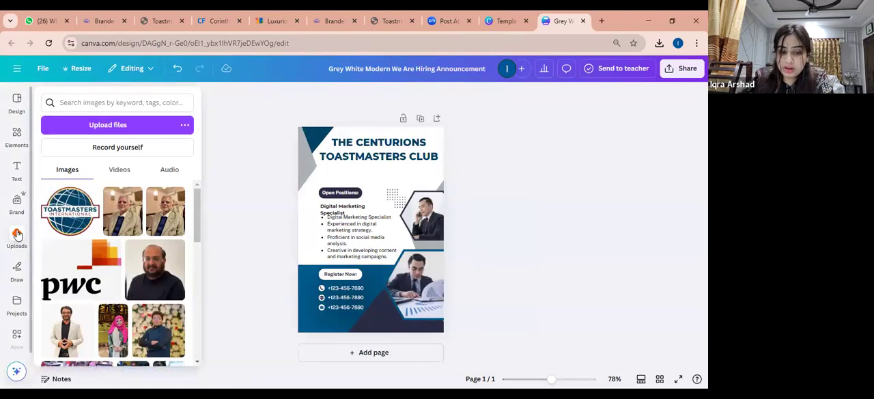
click(71, 213)
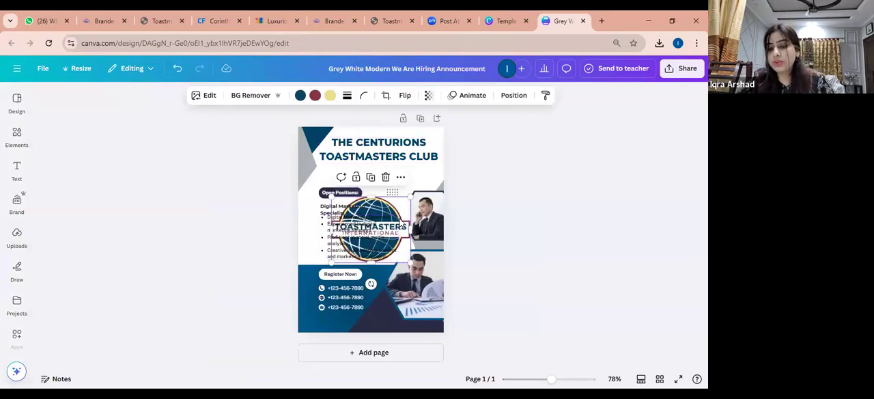
drag(398, 250, 410, 205)
drag(341, 216, 399, 172)
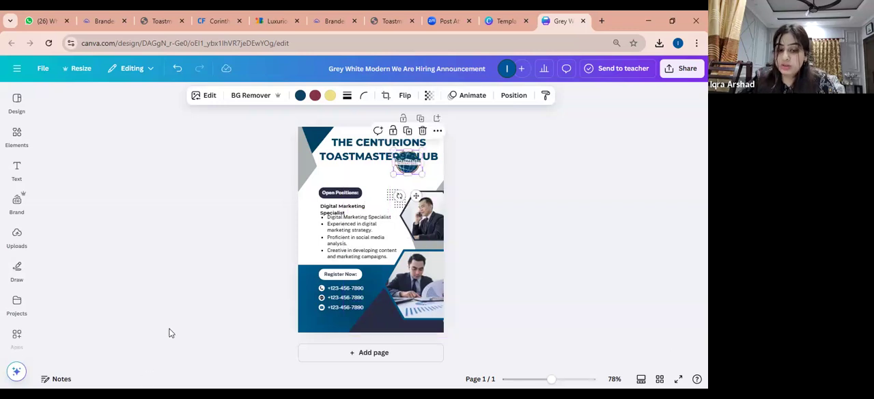
Scale the heading down to font size 15.2 and fit the logo into the free upper corner, about 18.6 wide by 15.4 high
click(366, 153)
drag(438, 137, 408, 143)
drag(416, 173, 425, 151)
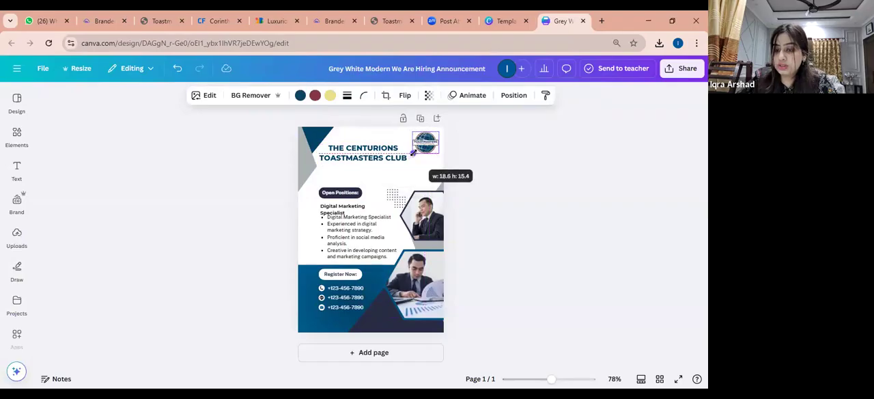
click(464, 165)
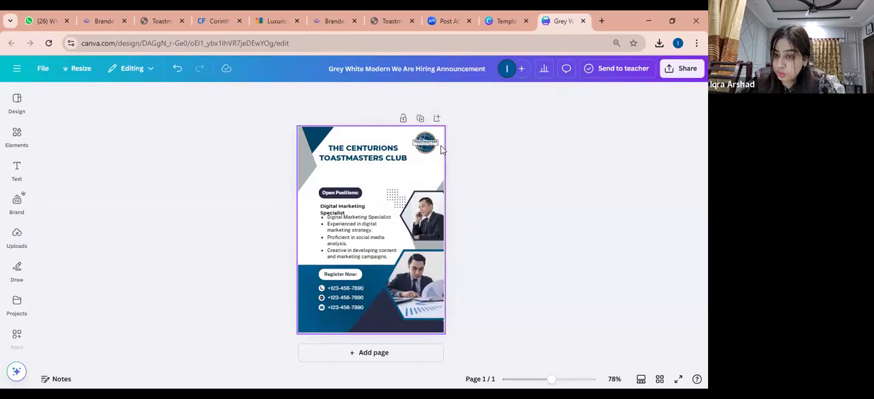
Nudge the heading slightly toward the logo and left-align its text
click(557, 378)
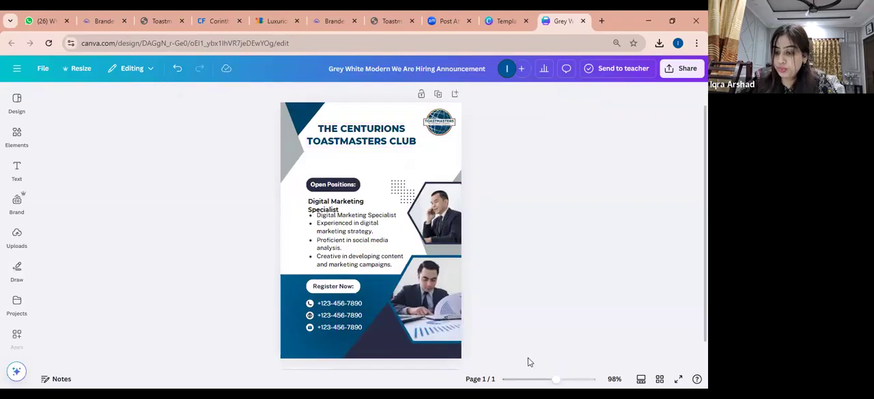
click(561, 379)
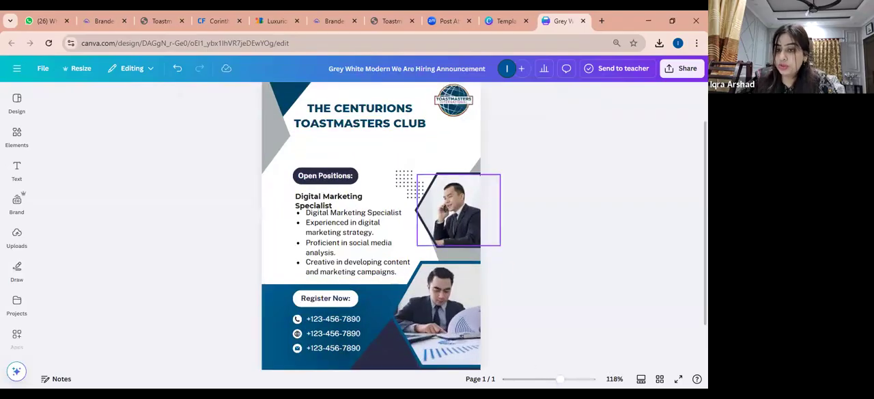
scroll(472, 270, up, 1)
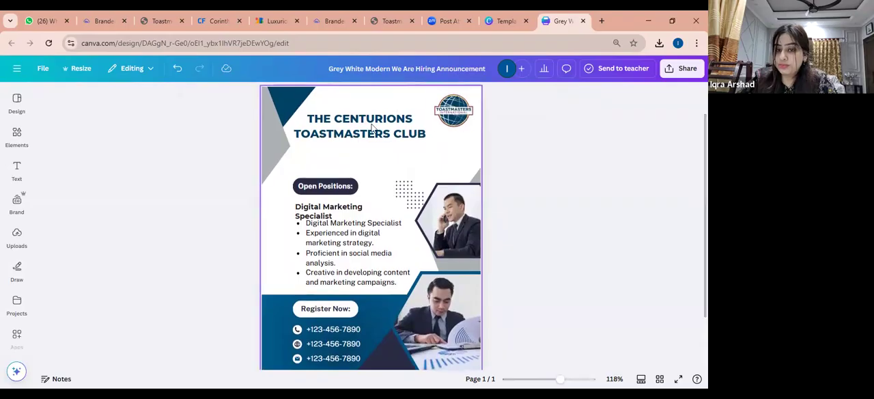
drag(370, 132, 375, 130)
click(377, 96)
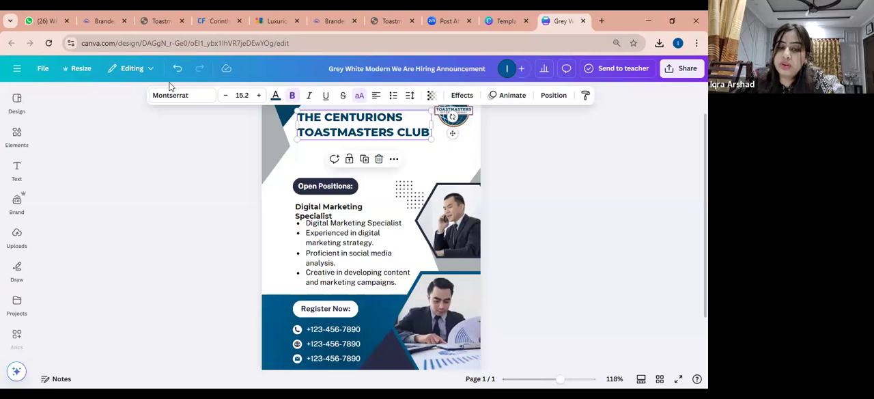
click(213, 98)
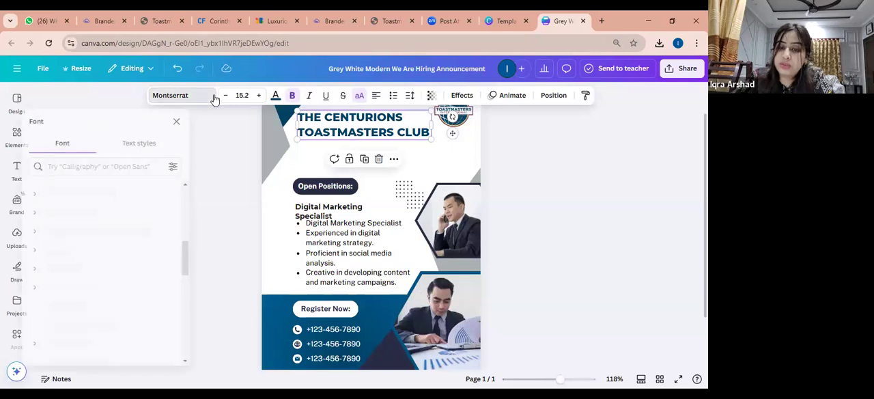
click(276, 96)
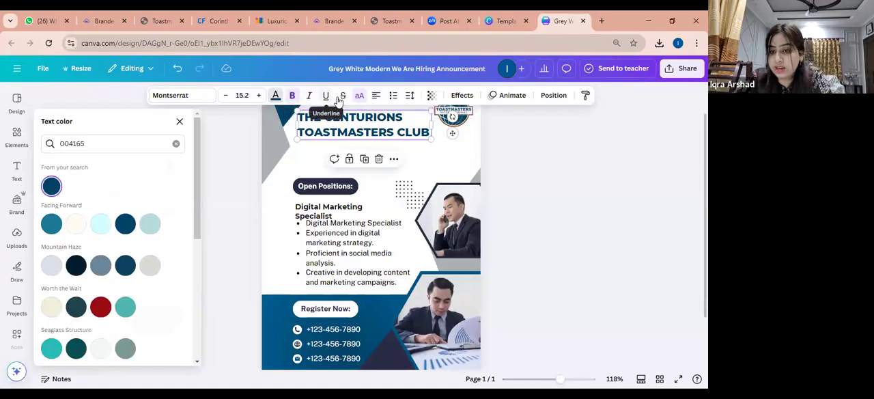
click(436, 166)
Try the heading without uppercase and with other text alignments, returning it to uppercase and left alignment
click(353, 118)
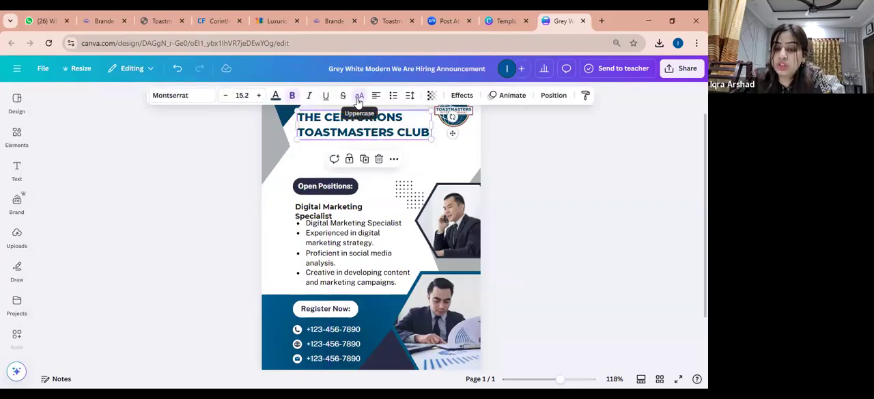
click(358, 97)
click(359, 96)
click(359, 96)
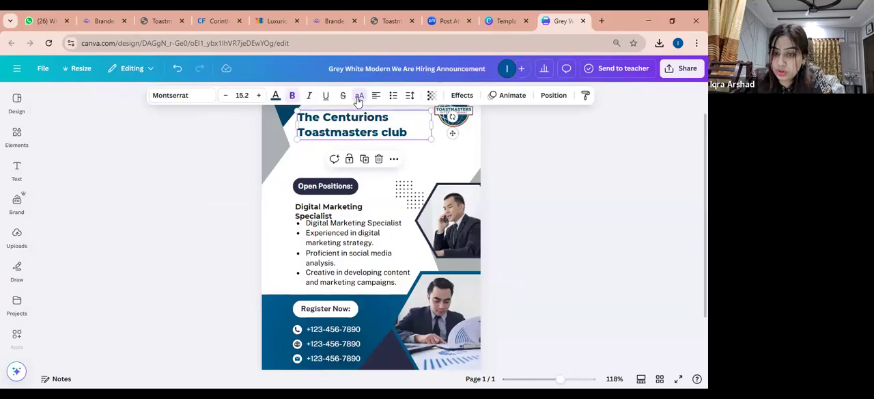
click(359, 96)
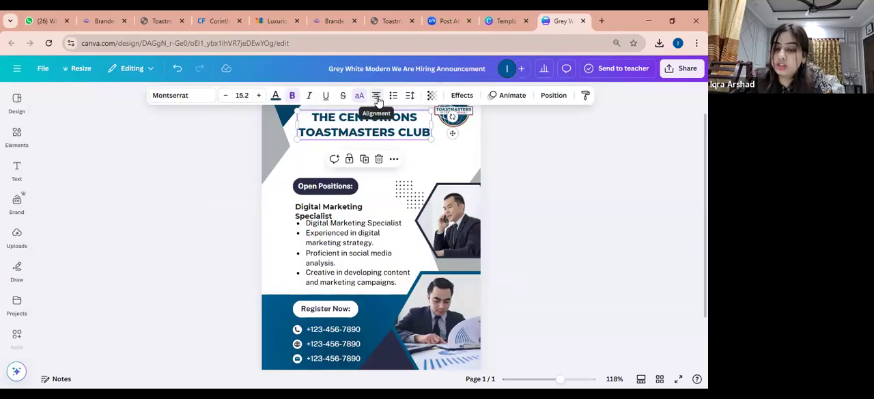
click(379, 101)
click(379, 101)
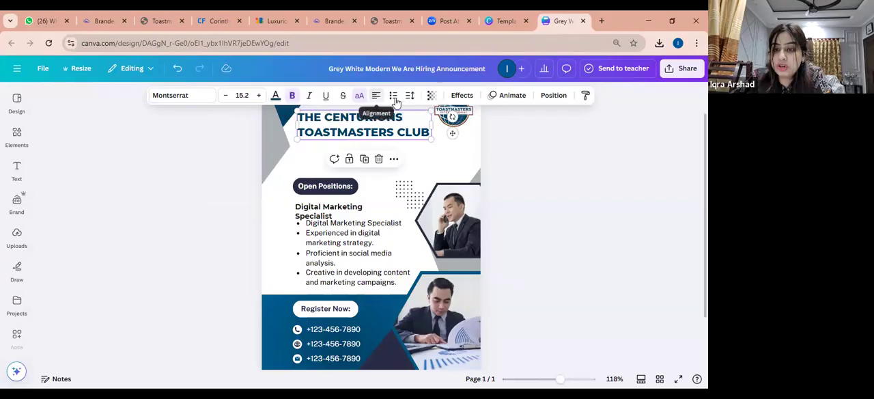
Try list formatting on the club heading and return it to plain text
click(394, 97)
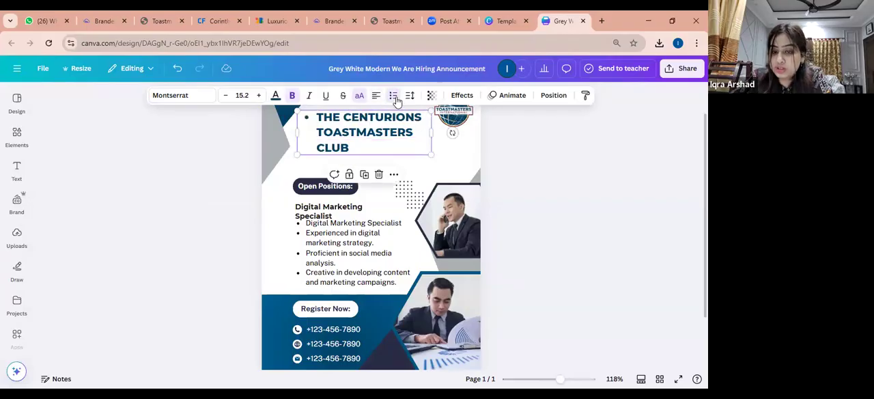
click(395, 98)
click(395, 98)
click(395, 98)
click(395, 98)
click(394, 98)
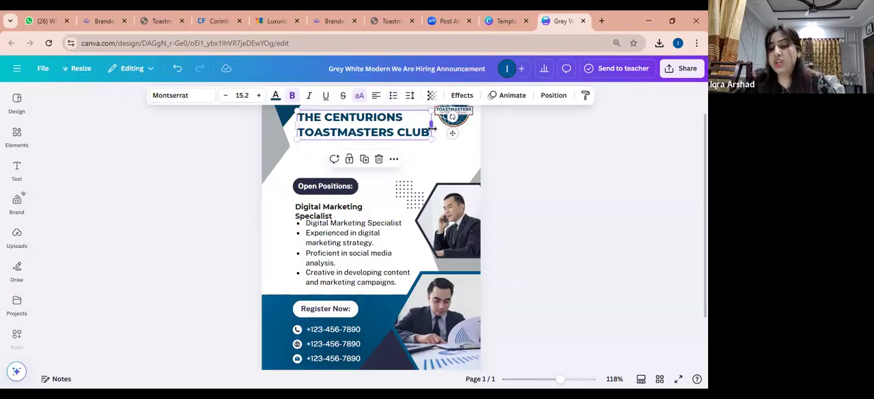
Widen the club heading's text box and move it down to just above the Open Positions label
drag(431, 125, 471, 129)
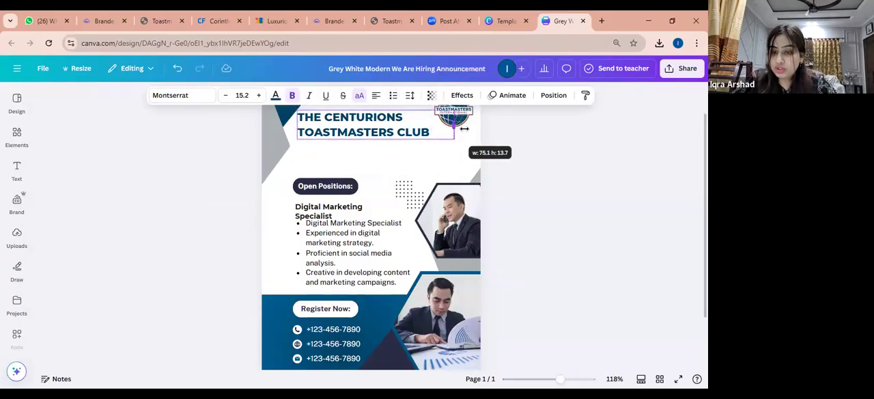
click(411, 96)
click(326, 147)
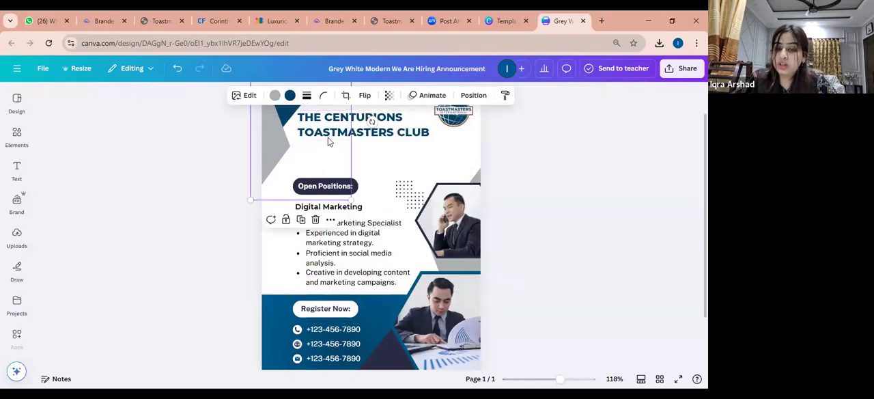
drag(419, 137, 381, 171)
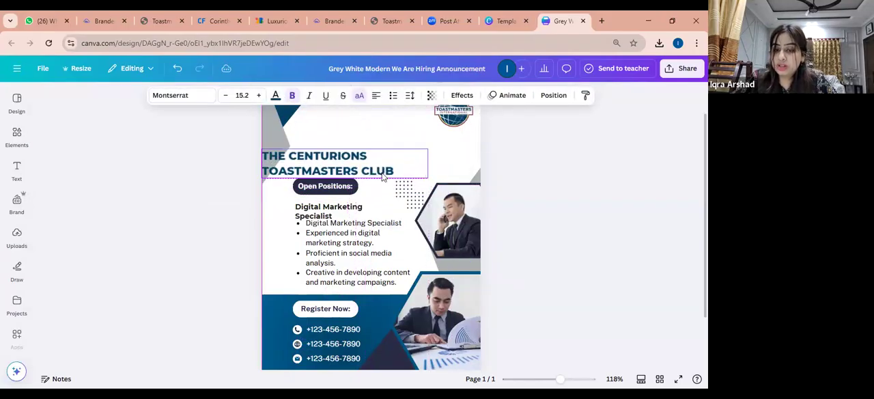
Set the club heading's letter spacing to 44 and its line spacing to 1.16
click(410, 96)
mouse_move(381, 134)
mouse_down()
mouse_move(392, 136)
mouse_move(380, 136)
mouse_up()
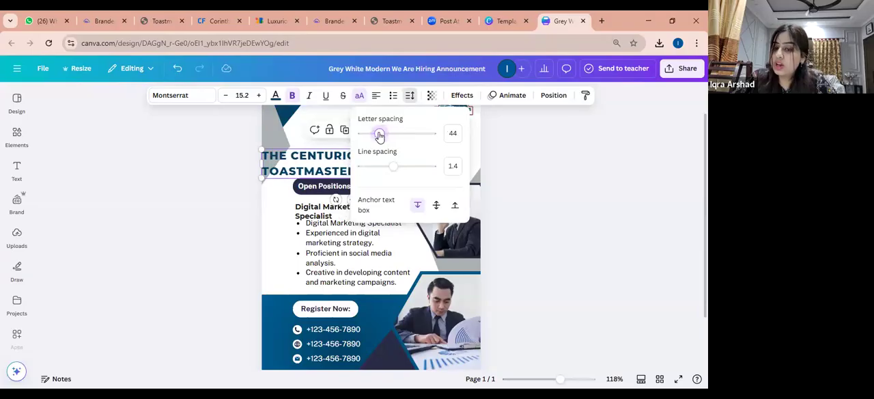
mouse_move(394, 171)
mouse_down()
mouse_move(416, 172)
mouse_move(384, 168)
mouse_up()
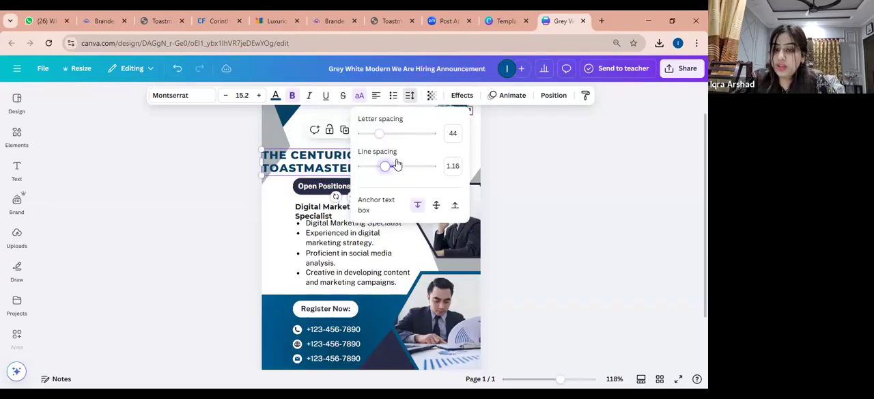
Try the club heading at a transparency value of 70 and return it to 100
click(432, 97)
drag(452, 139, 434, 137)
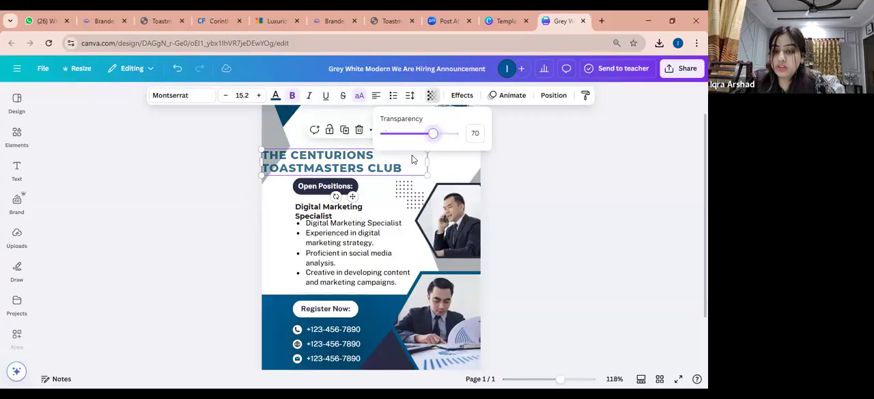
drag(412, 161, 471, 134)
click(432, 95)
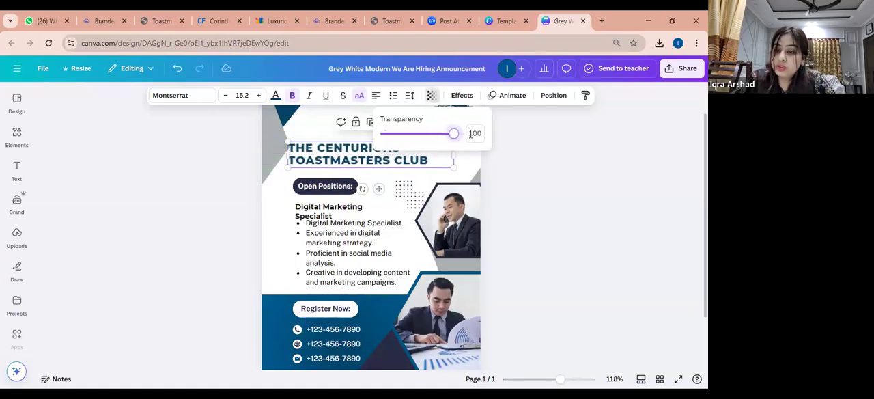
Apply the Lift text effect to the club heading with intensity 32 and move it back up beside the logo
click(464, 97)
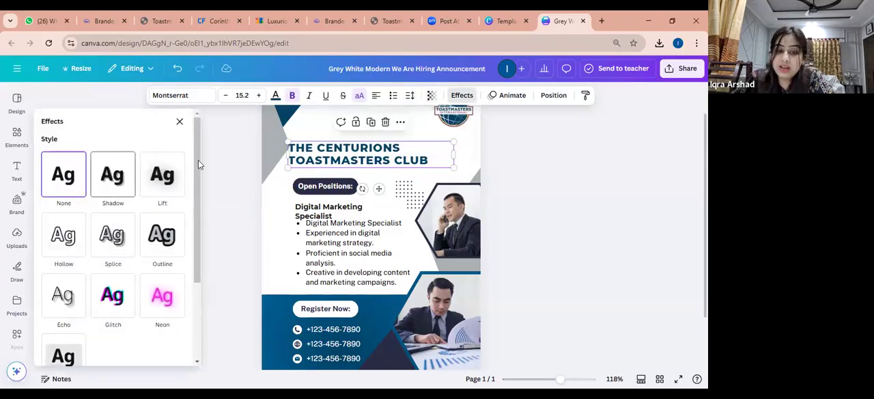
click(162, 176)
drag(83, 235, 71, 237)
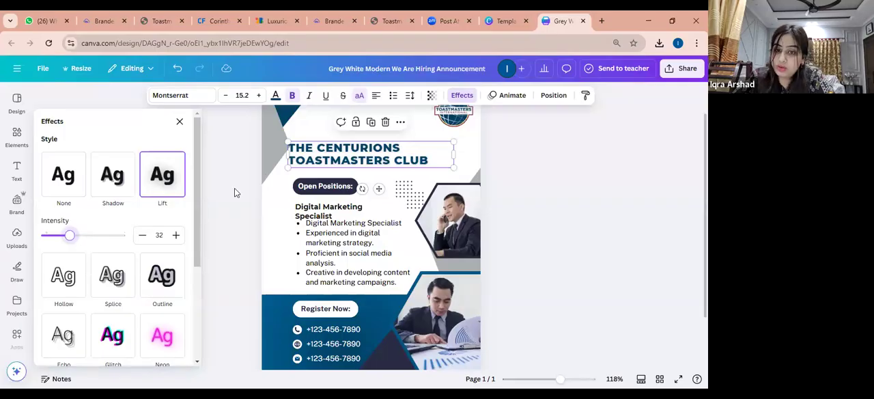
click(387, 155)
drag(387, 155, 392, 123)
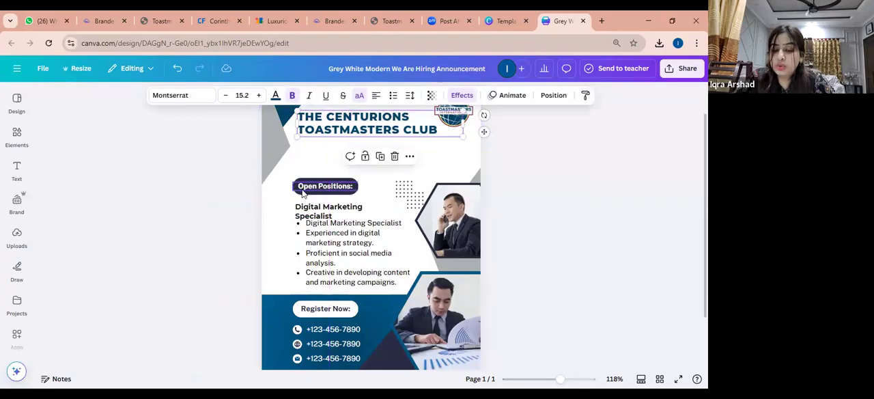
Delete the bulleted job description below the Digital Marketing Specialist text
click(307, 235)
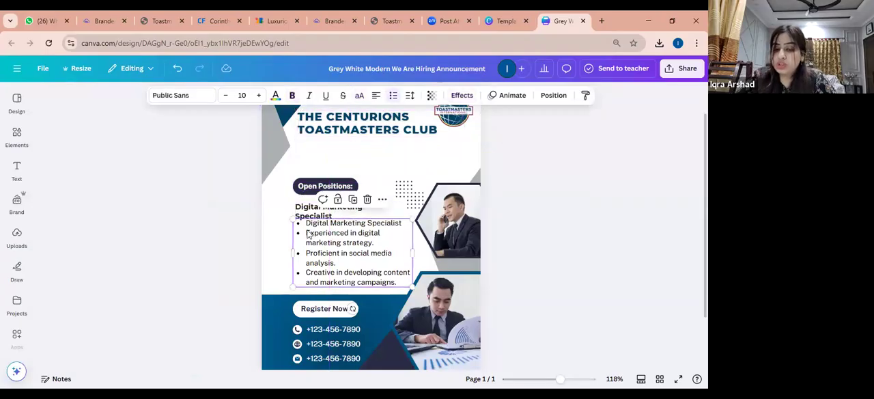
key(Delete)
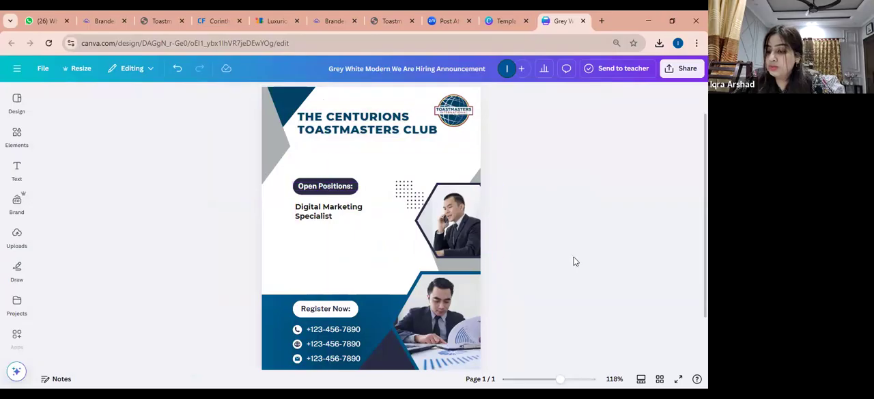
Fill the Open Positions pill with the document's blue gradient and enlarge it, shifting the job title down to make room
click(335, 197)
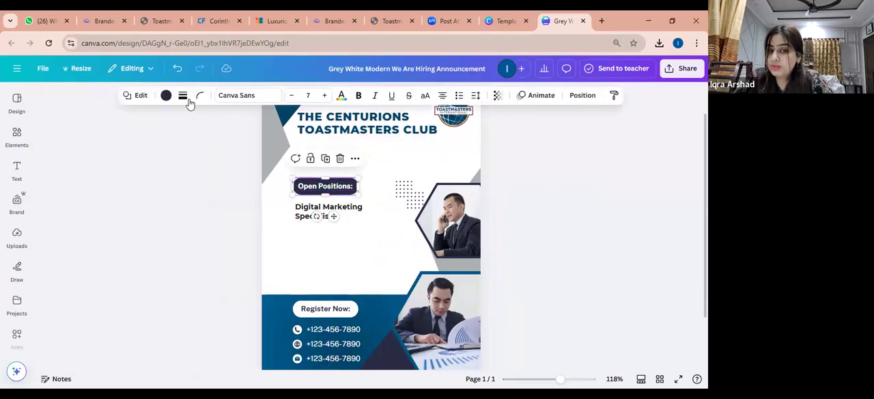
click(166, 96)
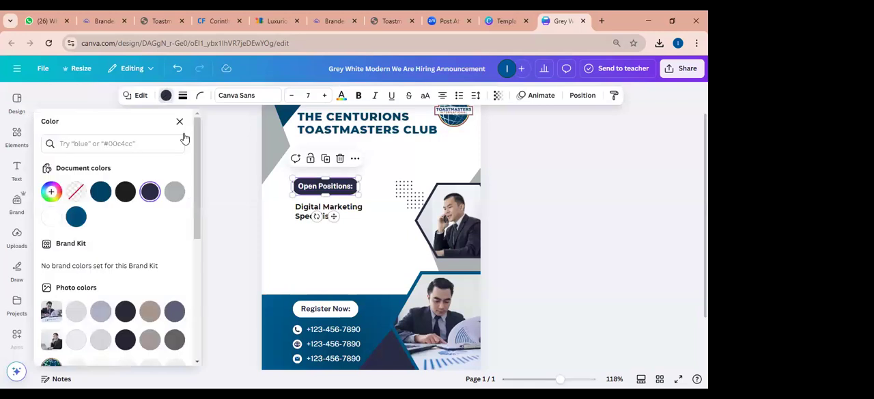
click(76, 216)
drag(357, 196, 381, 205)
drag(334, 217, 334, 240)
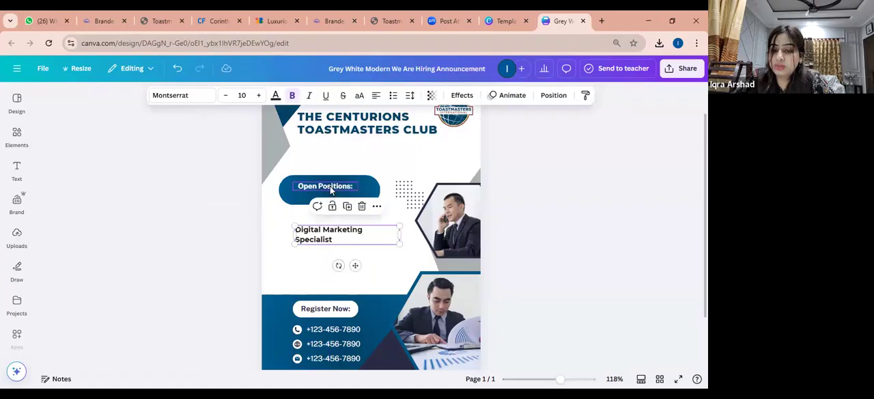
Replace the Open Positions label text with "Transformations"
double_click(330, 186)
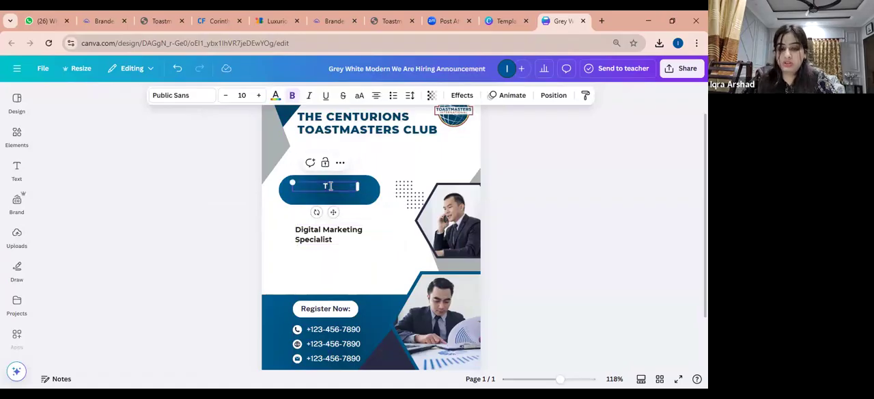
text(formations)
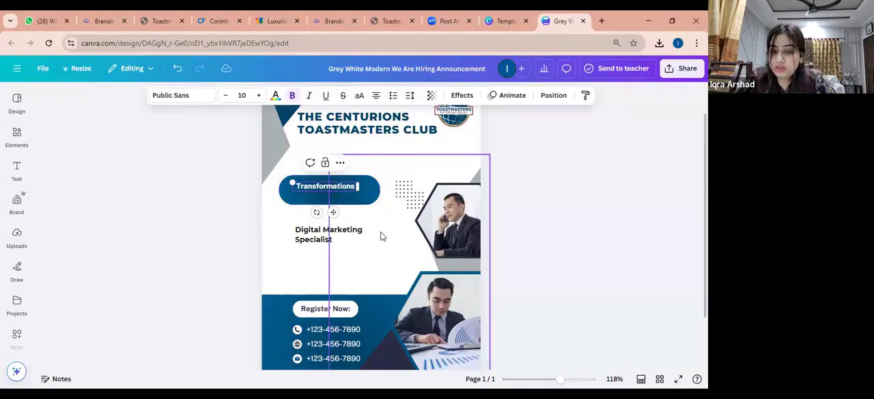
click(380, 165)
Format the Transformations label in Montserrat SemiBold uppercase and widen its text box to fit on one line
click(322, 187)
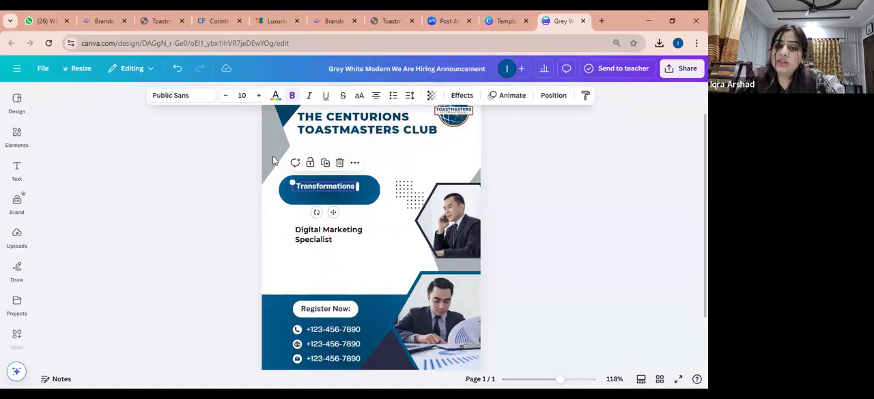
click(210, 96)
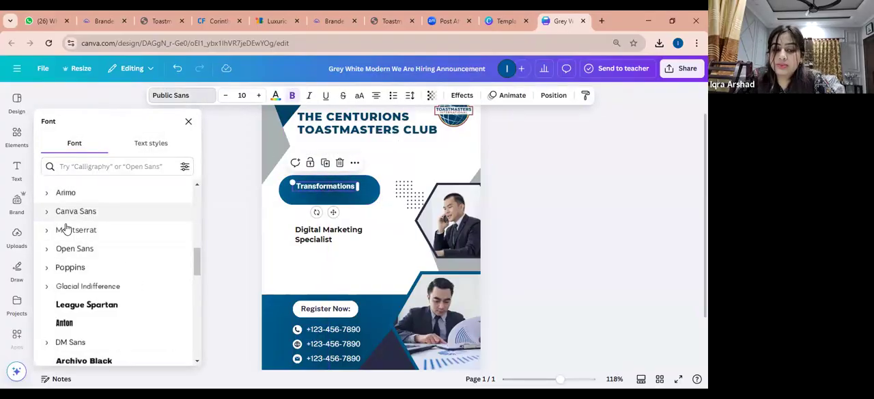
click(45, 230)
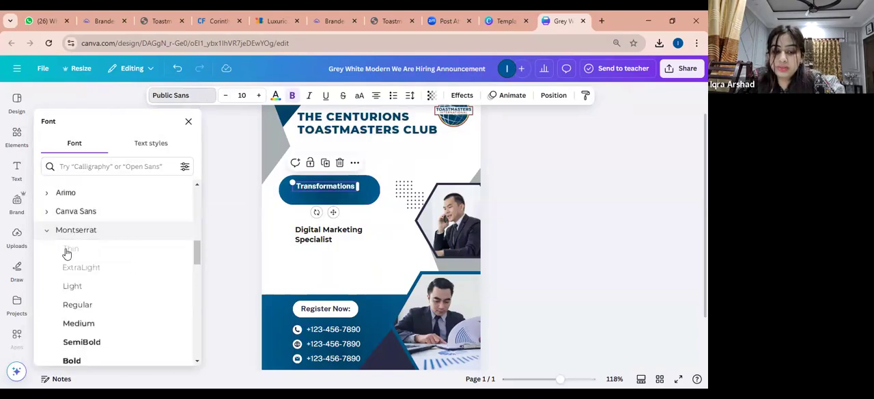
click(91, 343)
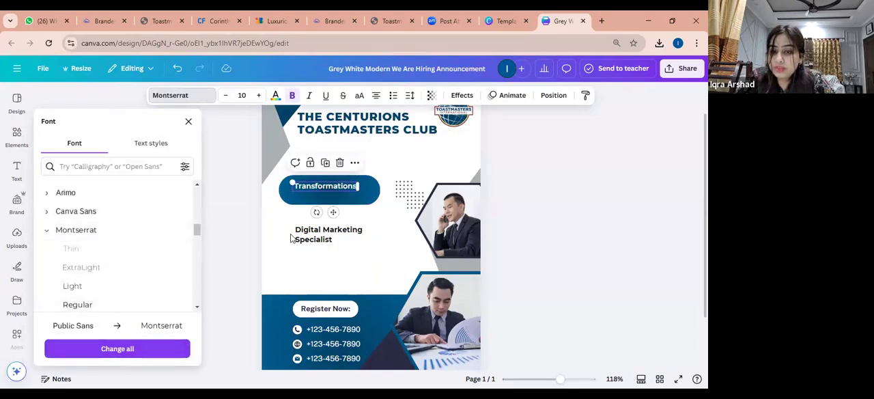
click(359, 95)
mouse_move(358, 189)
mouse_down()
mouse_move(380, 194)
mouse_move(367, 192)
mouse_up()
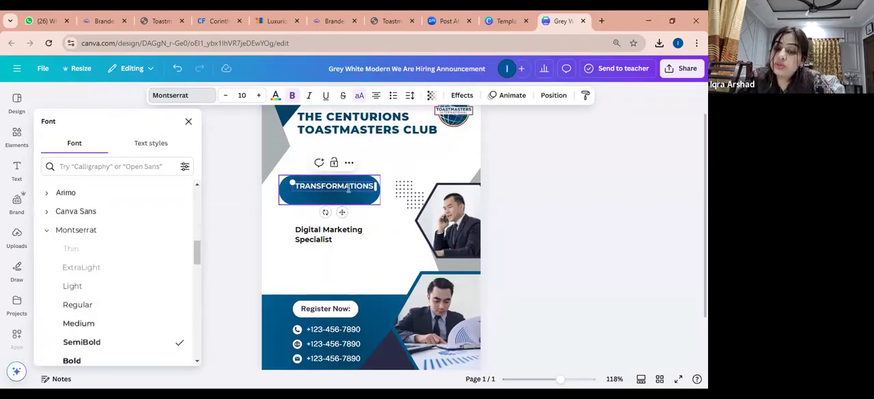
Add a line reading "THEME:" above TRANSFORMATIONS in the blue pill
click(385, 202)
click(373, 188)
click(374, 188)
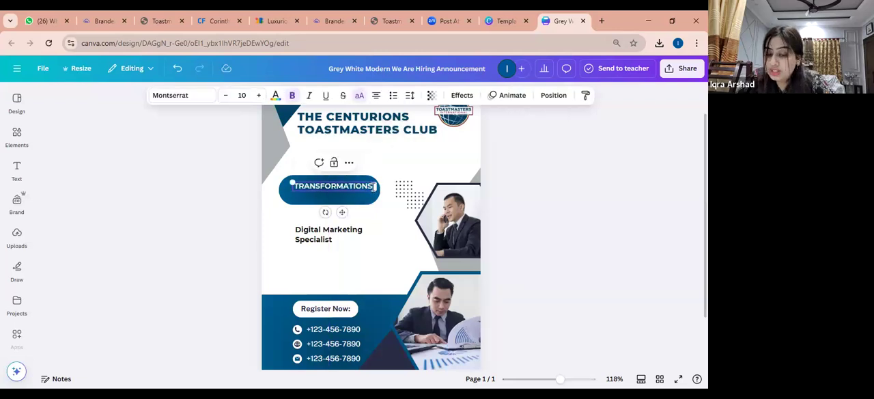
key(Return)
key(BackSpace)
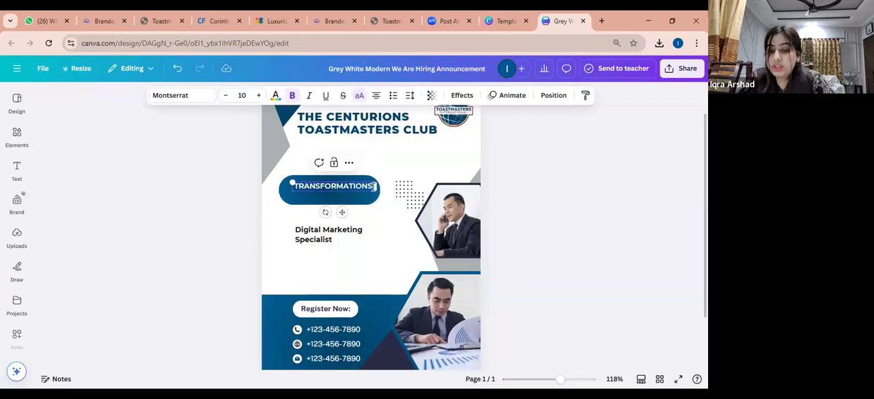
click(295, 186)
key(Return)
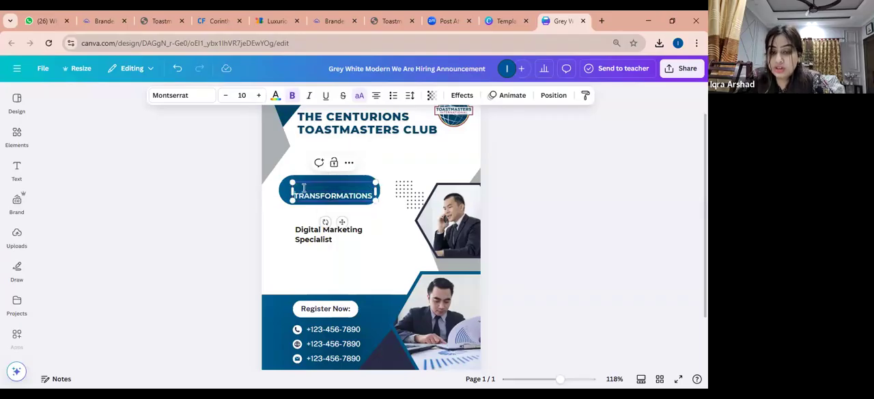
text(THEME:)
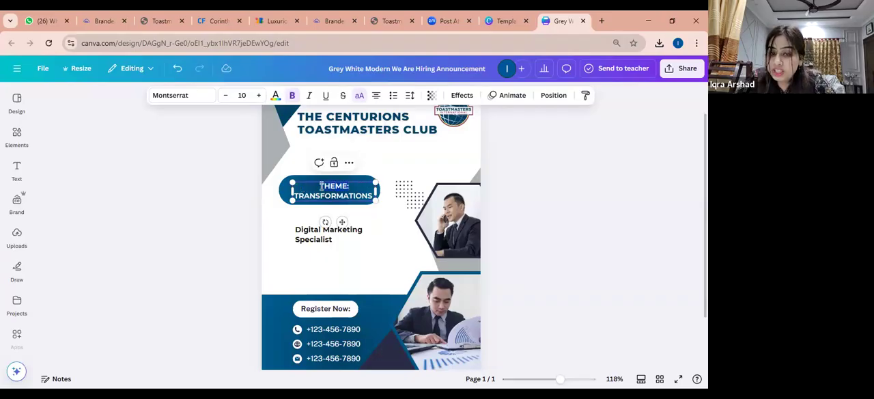
Try several Montserrat weights on the THEME: line and set it to Regular
click(211, 99)
scroll(102, 266, down, 3)
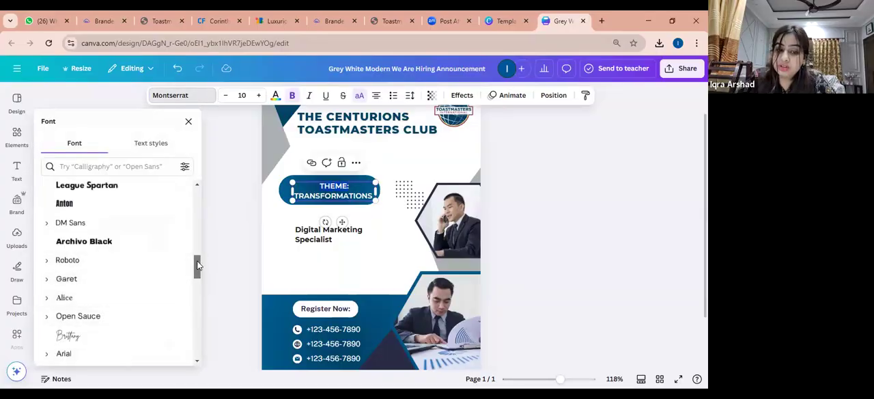
scroll(194, 246, up, 5)
scroll(194, 243, down, 1)
scroll(194, 244, down, 1)
click(48, 324)
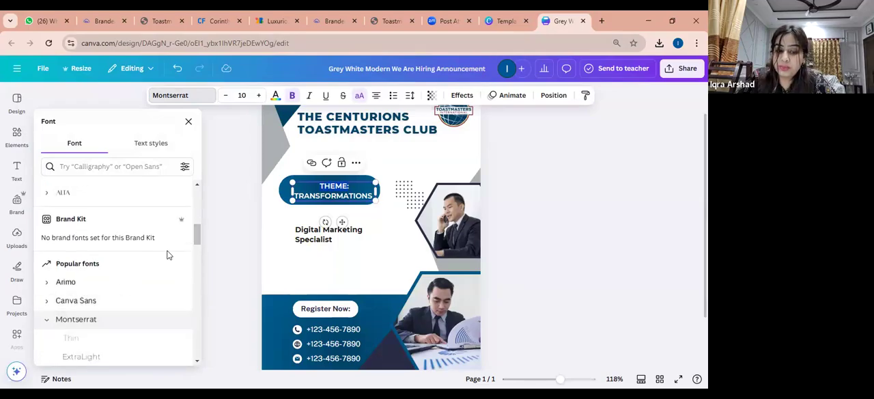
drag(195, 232, 198, 257)
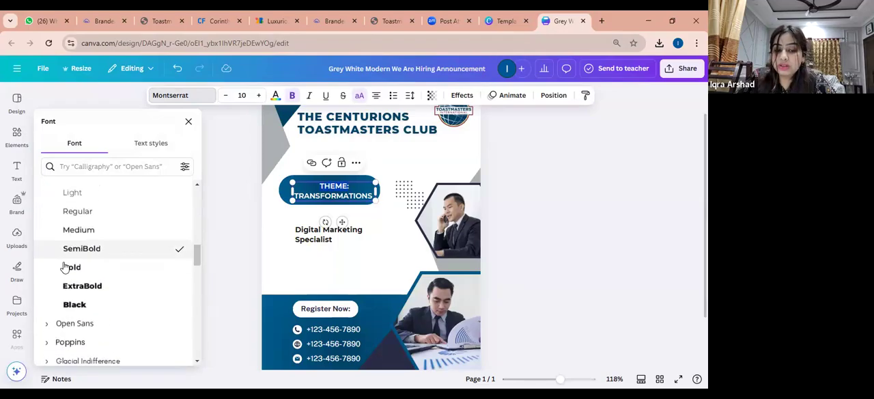
click(69, 267)
click(79, 290)
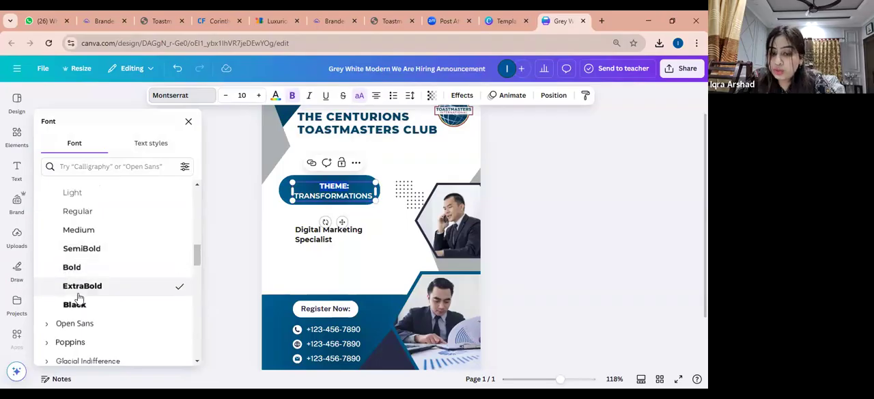
click(79, 304)
click(95, 233)
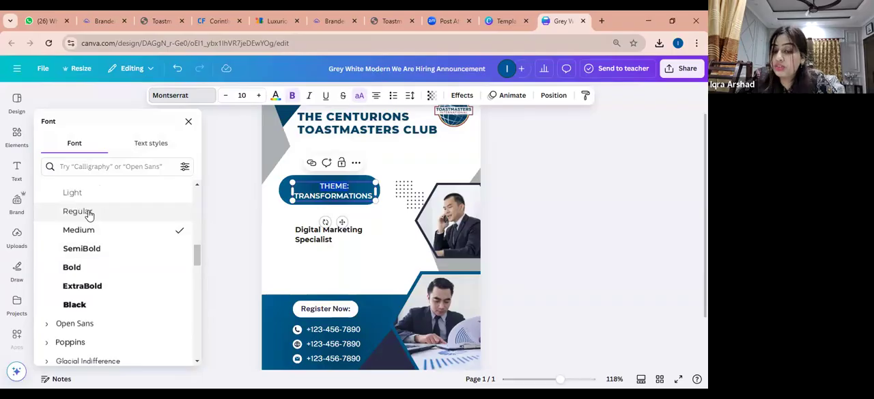
click(89, 214)
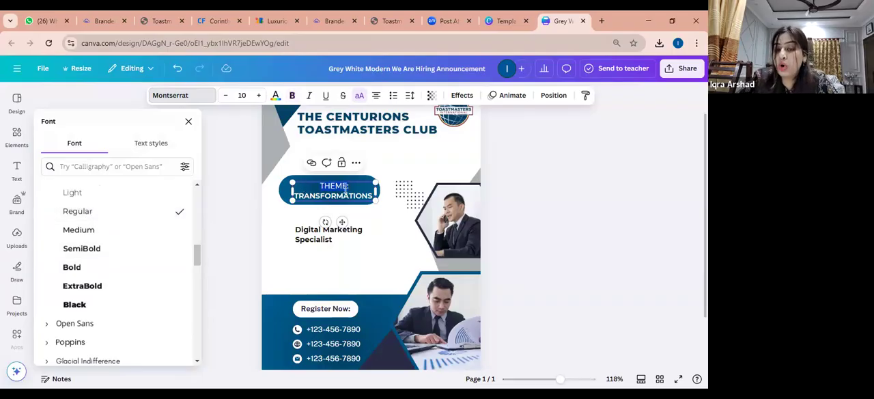
Select the word TRANSFORMATIONS in the blue pill and open its text color choices, clearing the previous color search
click(415, 195)
click(353, 200)
click(373, 192)
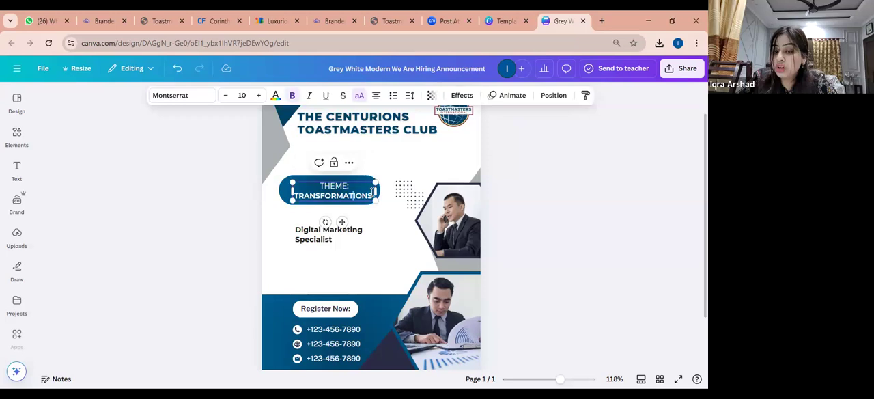
click(295, 193)
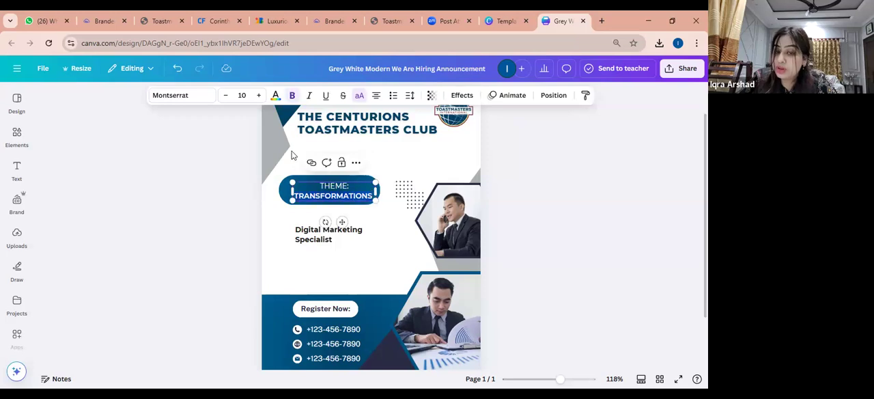
click(276, 97)
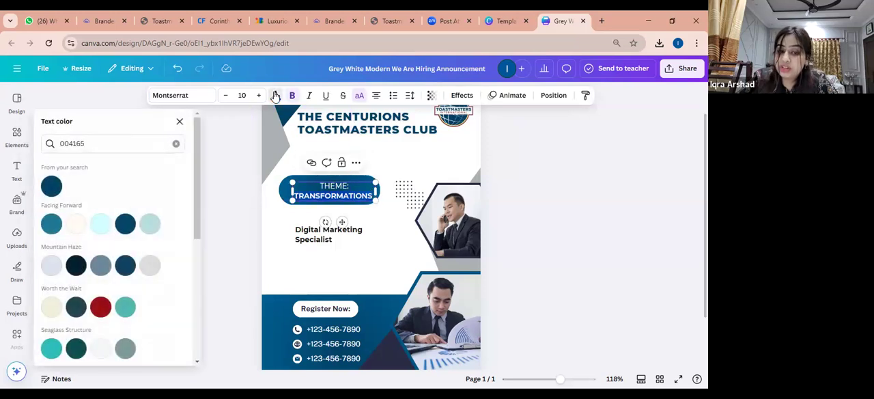
click(177, 146)
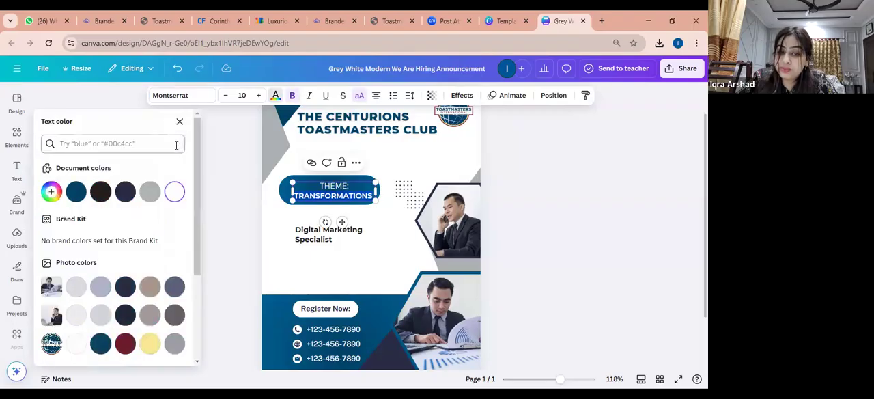
Copy the Happy Yellow hex code #F2DF74 from the Color Palette page of the Toastmasters brand manual PDF
click(154, 14)
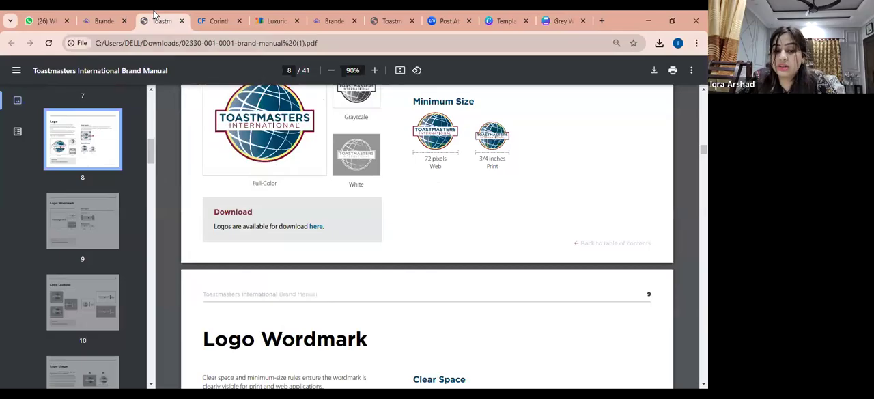
drag(152, 160, 151, 192)
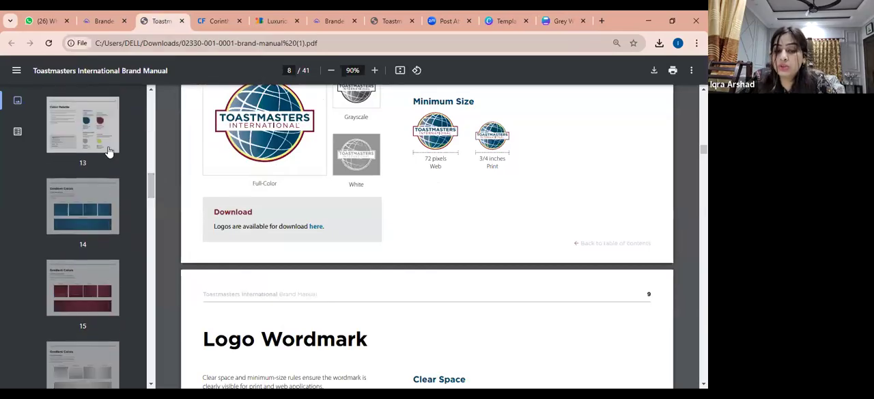
click(109, 149)
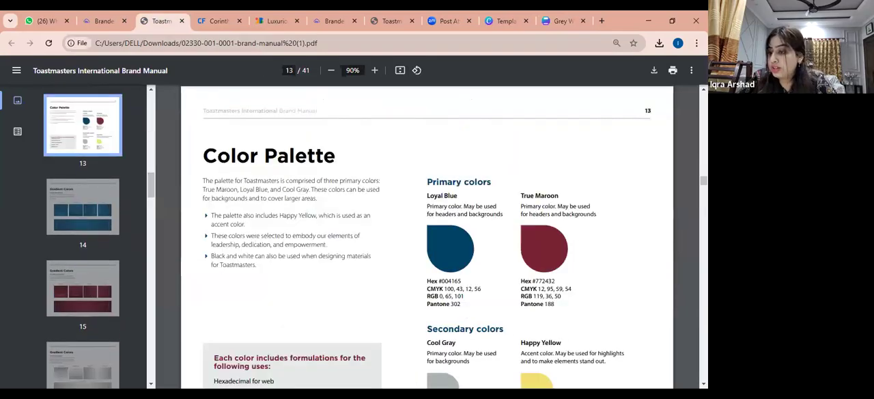
scroll(553, 294, down, 3)
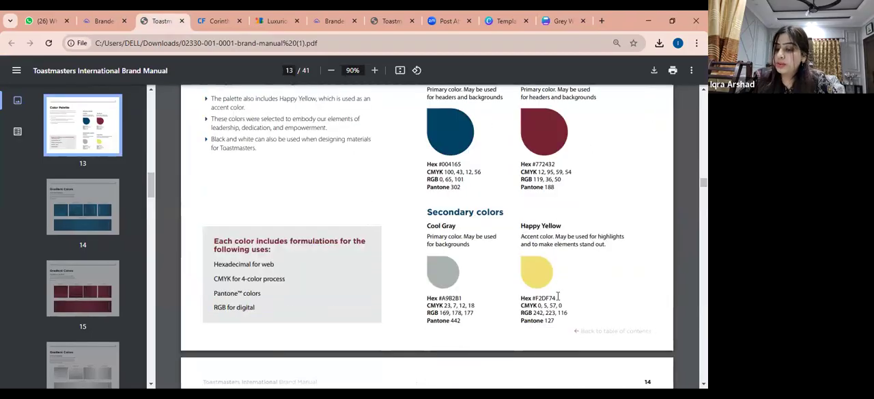
Return to the Canva design and set the TRANSFORMATIONS text color to #F2DF74
click(566, 15)
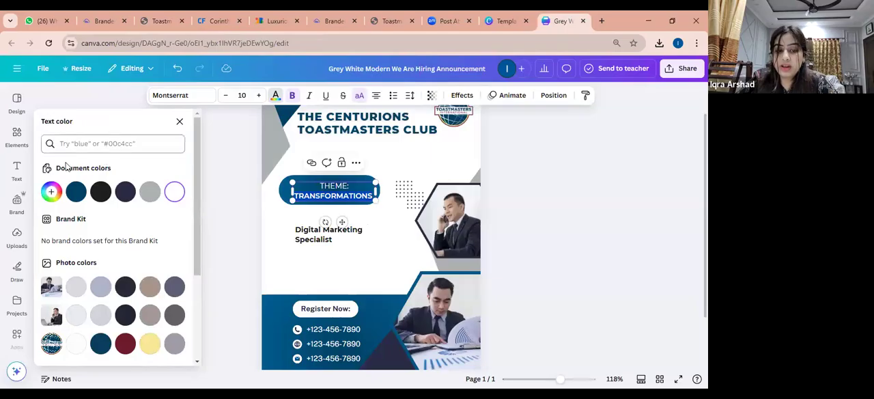
click(51, 191)
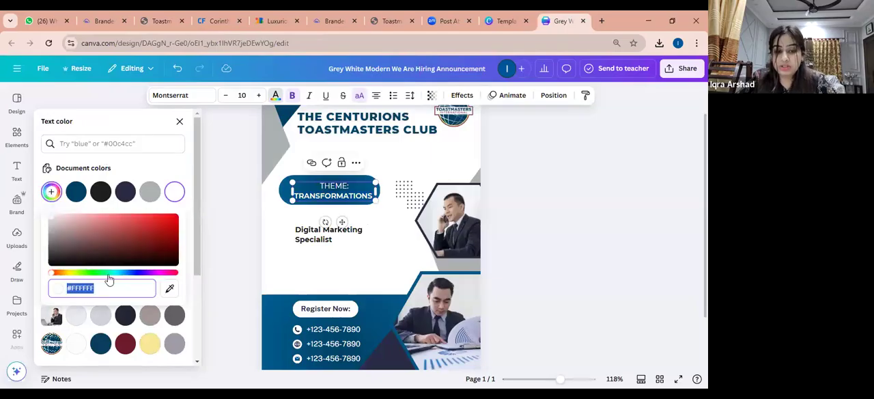
text(#F2DF74)
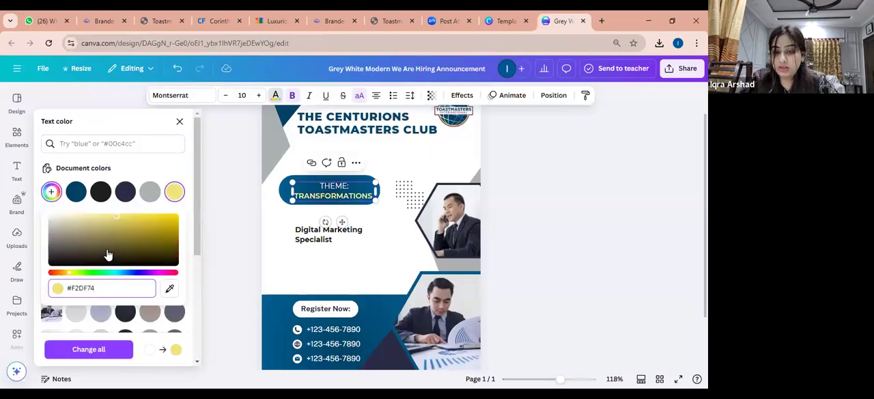
key(Return)
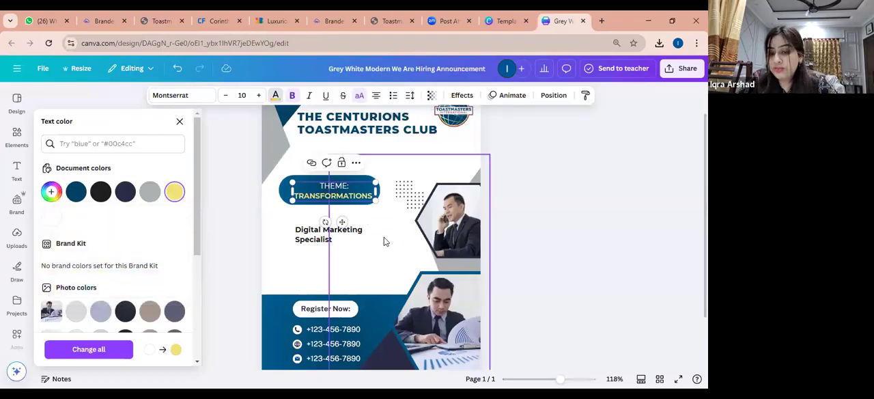
click(364, 235)
Set the TRANSFORMATIONS line to font size 13 and widen its text box so the word fits on one line
drag(345, 188, 337, 183)
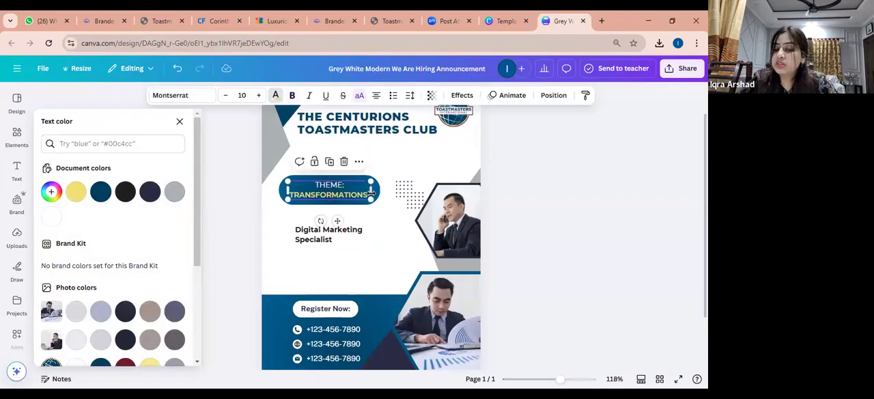
click(369, 196)
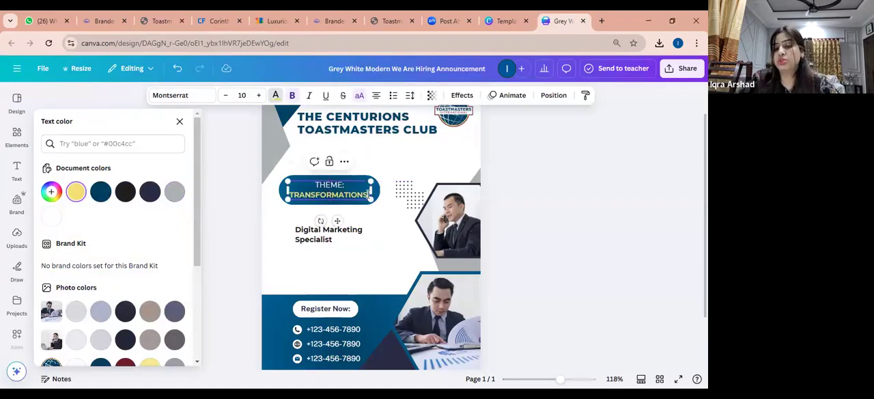
drag(333, 194, 290, 194)
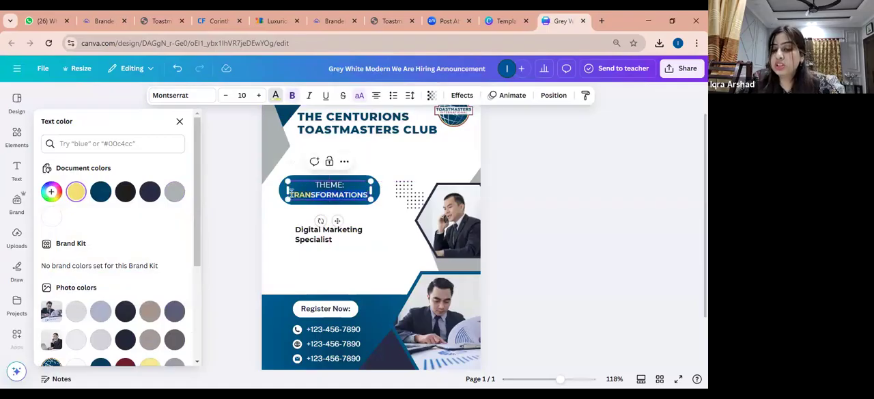
click(258, 95)
click(258, 95)
click(258, 95)
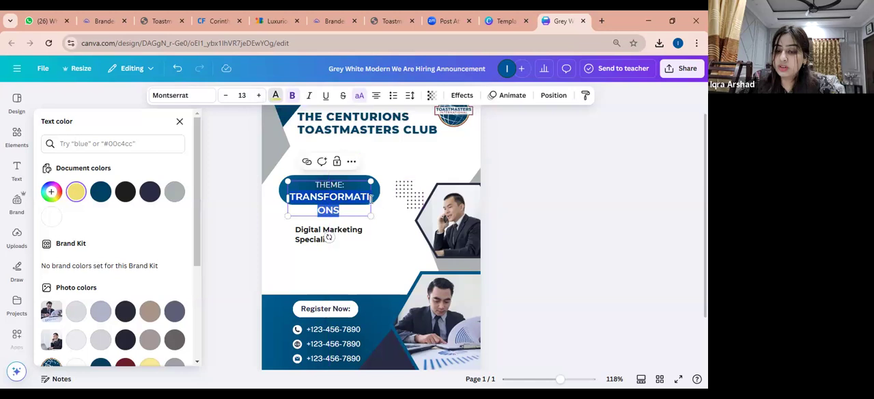
drag(385, 204, 386, 214)
click(386, 214)
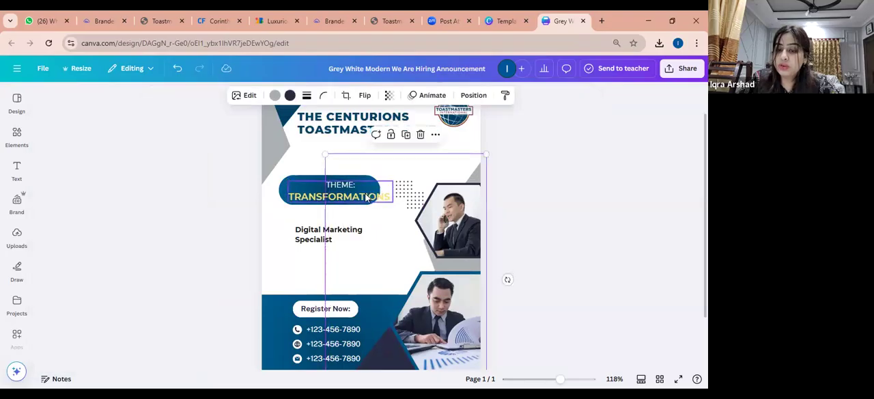
Enlarge the blue pill to enclose the centered theme text and move the dot pattern up beneath the Toastmasters logo
click(368, 198)
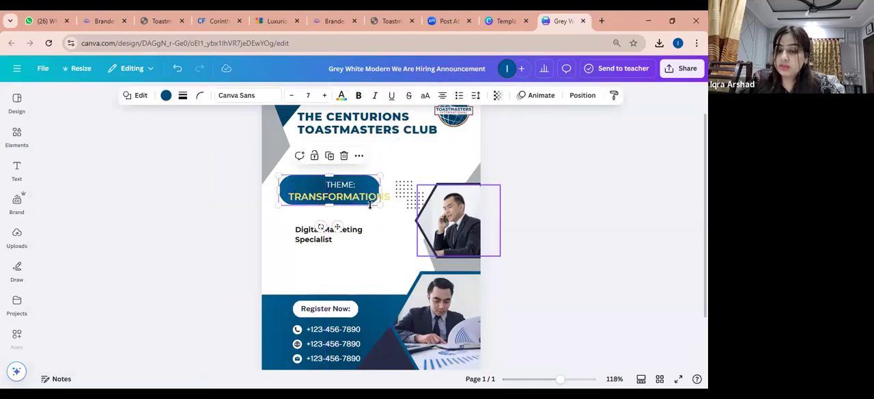
drag(382, 205, 451, 169)
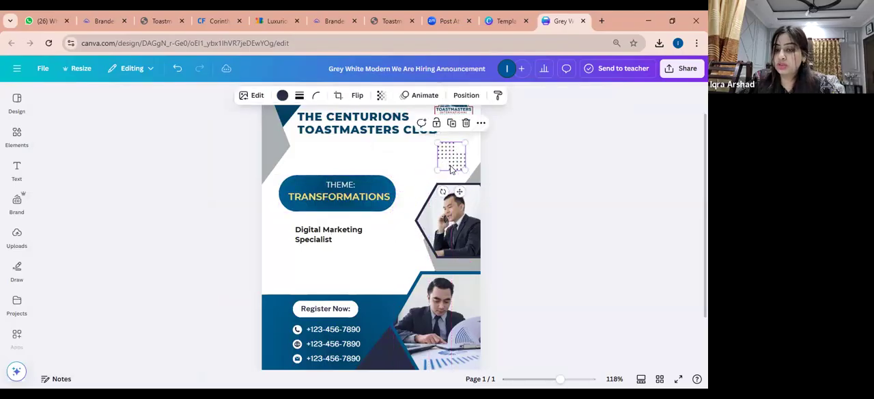
click(347, 184)
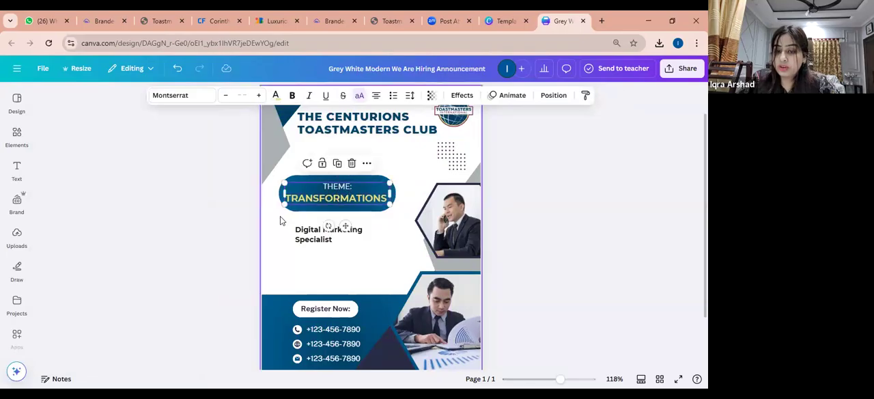
Replace the Digital Marketing Specialist text with "27th Feb 2025" and position it below the blue pill with space for an icon beside it
click(17, 168)
click(319, 245)
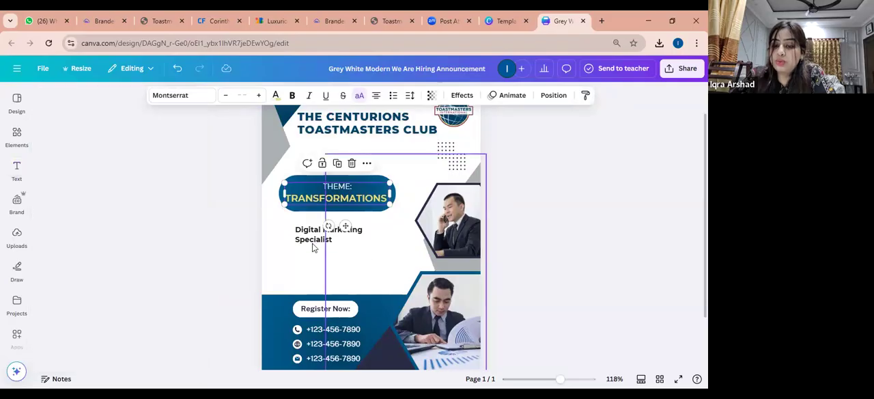
mouse_move(313, 247)
mouse_down()
mouse_move(358, 243)
mouse_move(304, 248)
mouse_up()
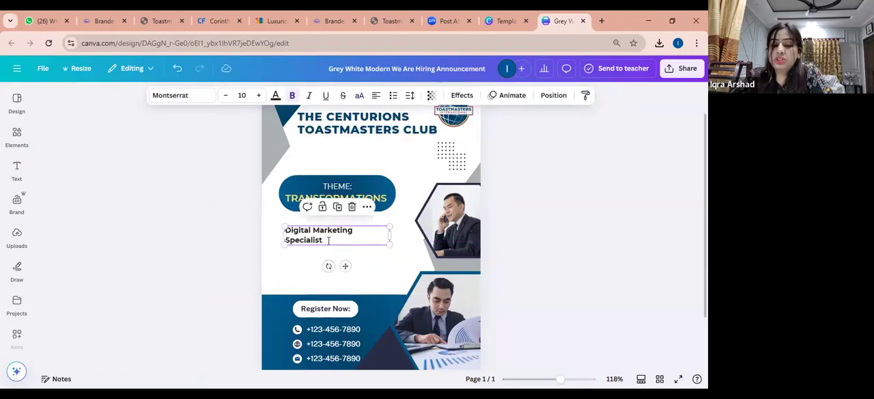
double_click(329, 241)
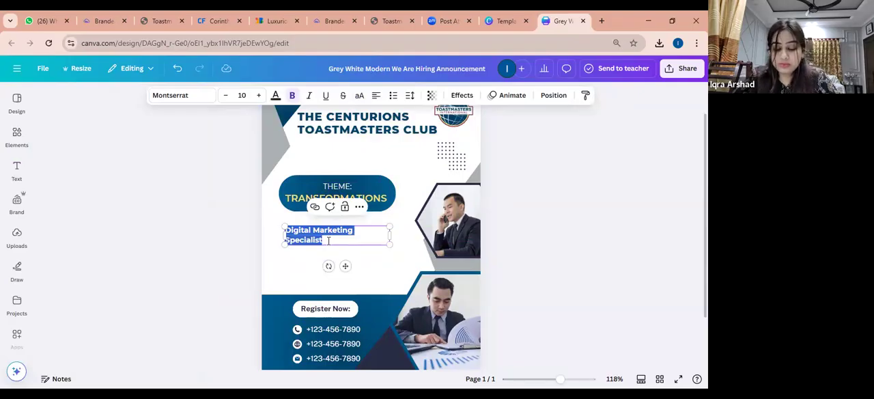
text(27th Feb)
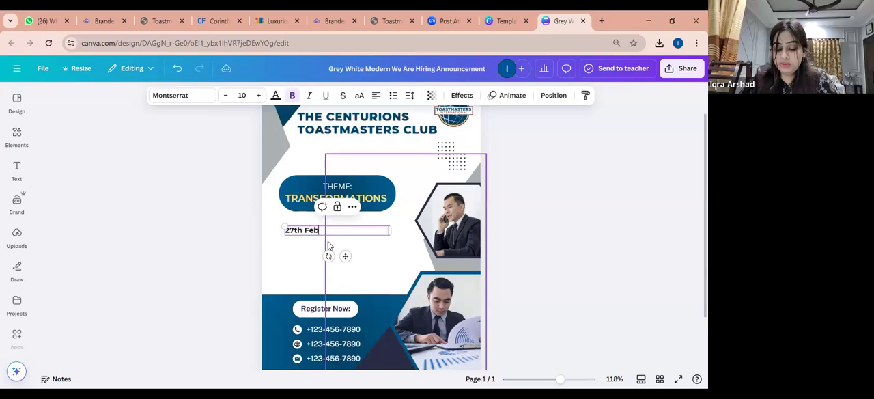
text( 2025)
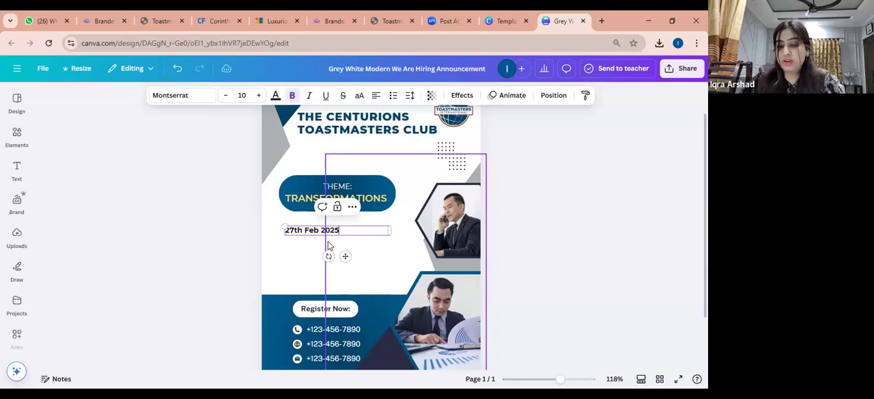
click(259, 265)
drag(309, 236, 323, 233)
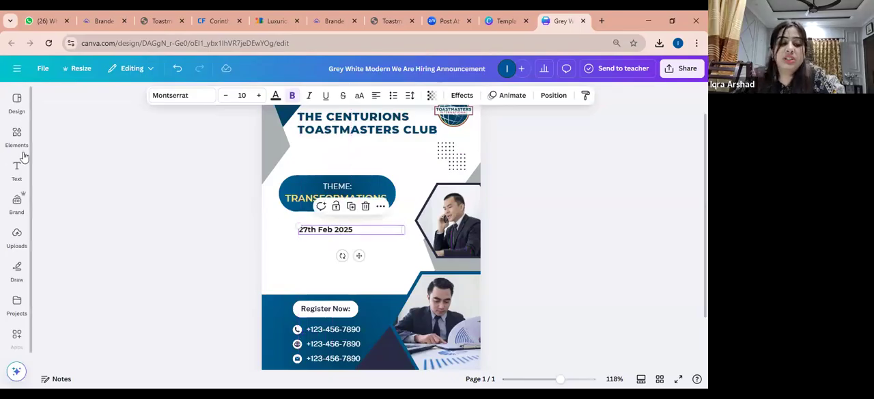
Search the elements library for "calender" and show all matching graphics
click(13, 334)
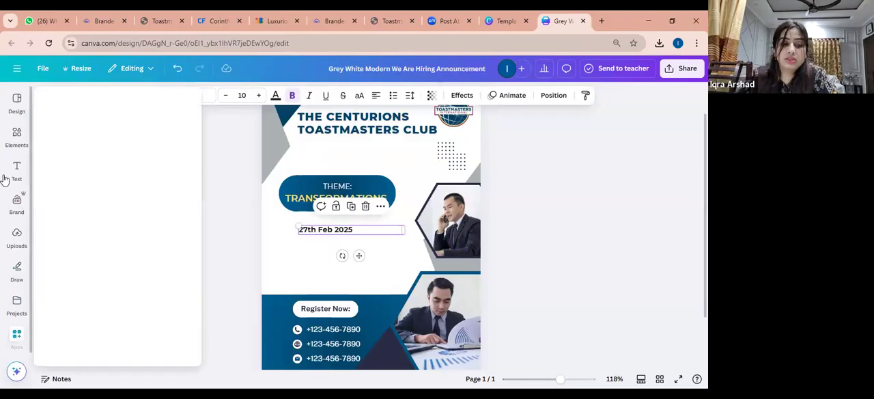
click(26, 241)
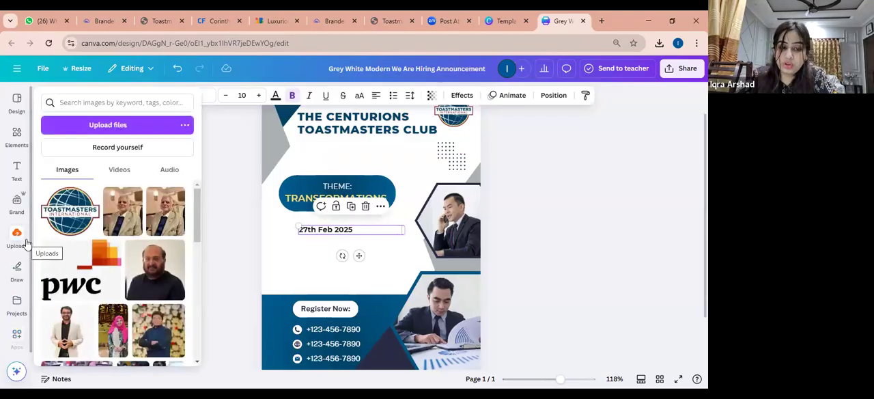
click(21, 196)
click(18, 143)
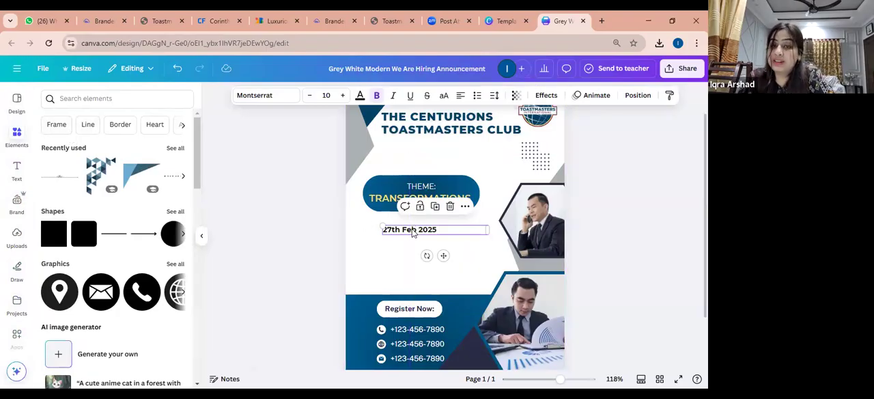
click(134, 104)
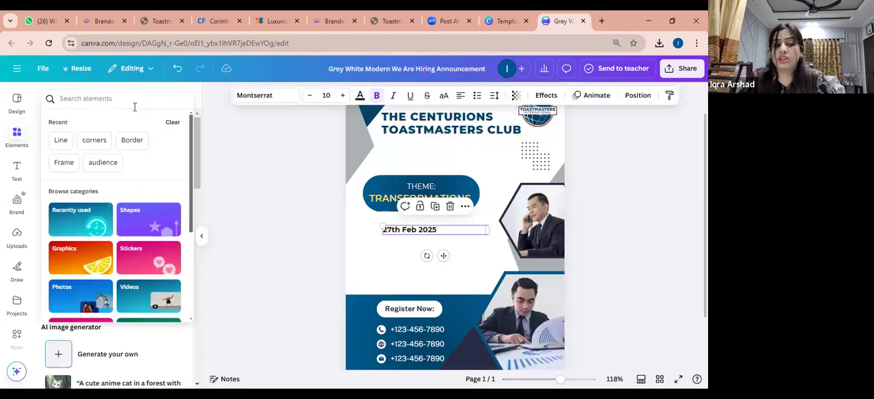
text(calender)
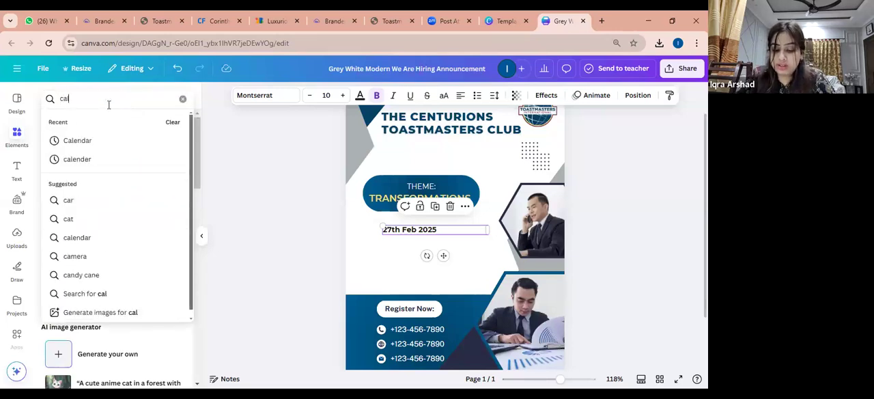
key(Return)
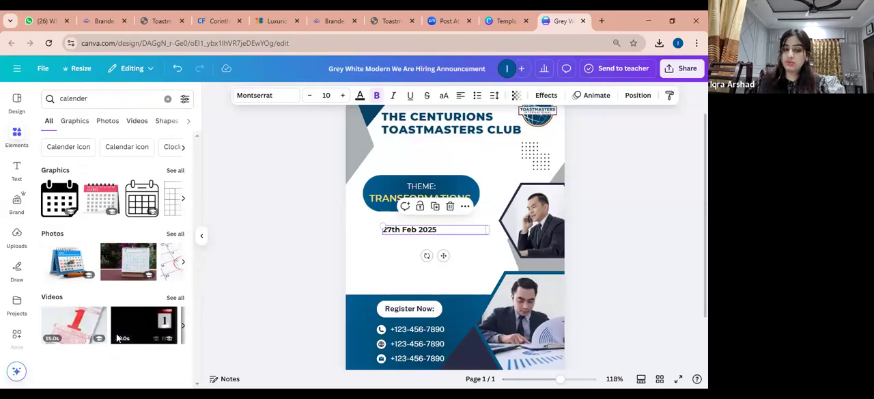
click(175, 170)
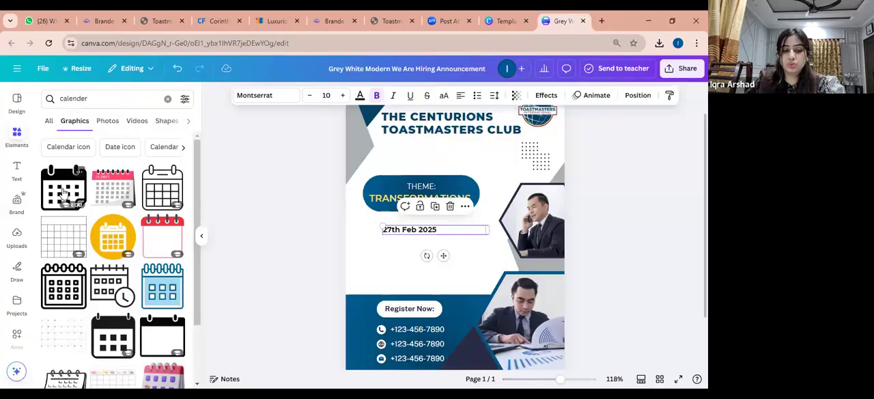
Add the black outlined spiral calendar graphic, shrink it to icon size and place it just before the 27th Feb 2025 date
click(72, 293)
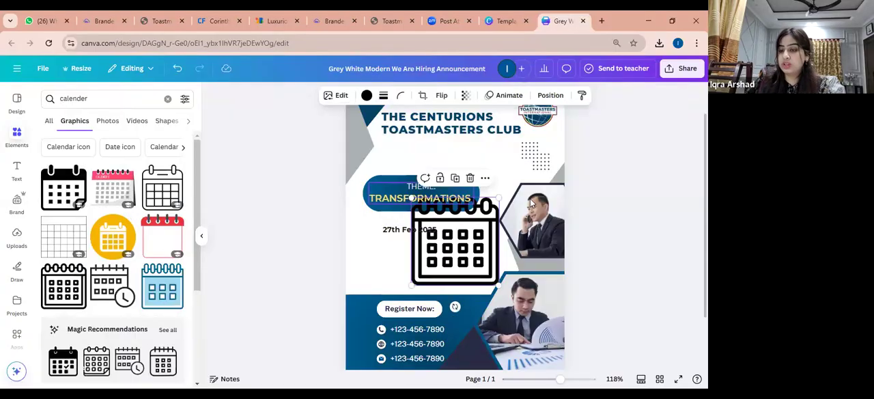
drag(500, 198, 375, 243)
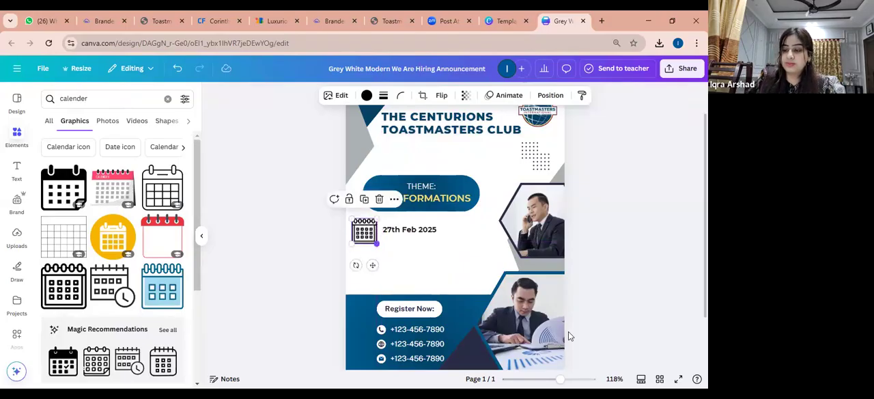
Recolor the calendar icon with the Toastmasters logo's dark maroon, make it smaller and align it directly before the 27th Feb 2025 date
click(367, 96)
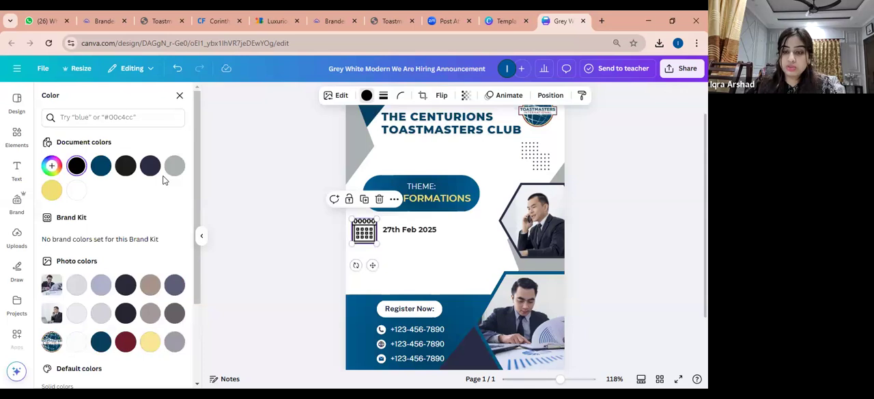
click(126, 341)
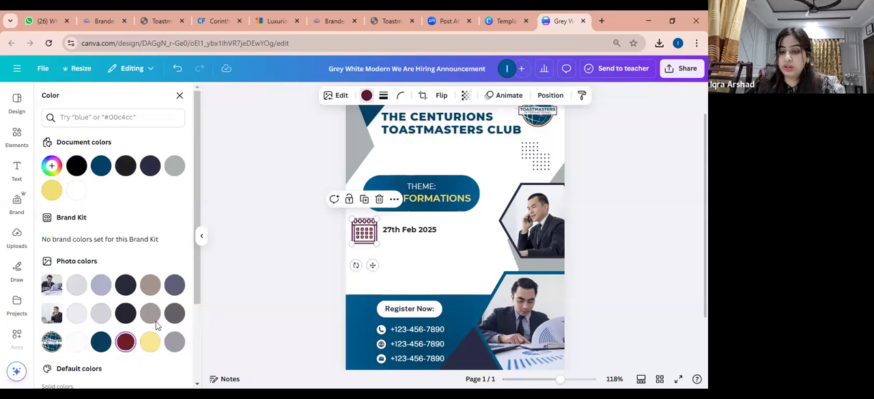
mouse_move(377, 244)
mouse_down()
mouse_move(372, 239)
mouse_move(383, 257)
mouse_up()
click(426, 235)
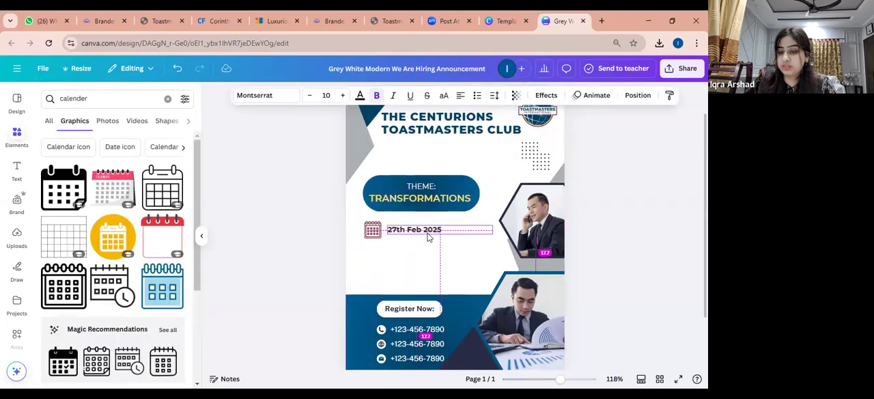
drag(373, 231, 377, 230)
Duplicate the date text, place the copy directly below the date and change its wording to "12 Pm"
click(398, 233)
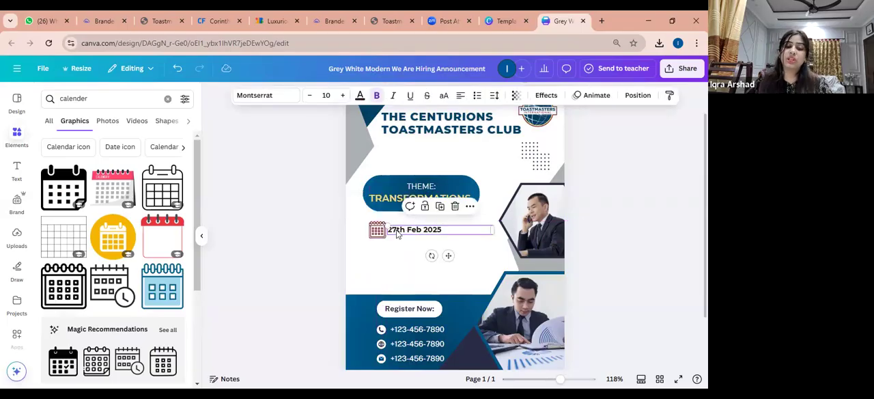
click(440, 206)
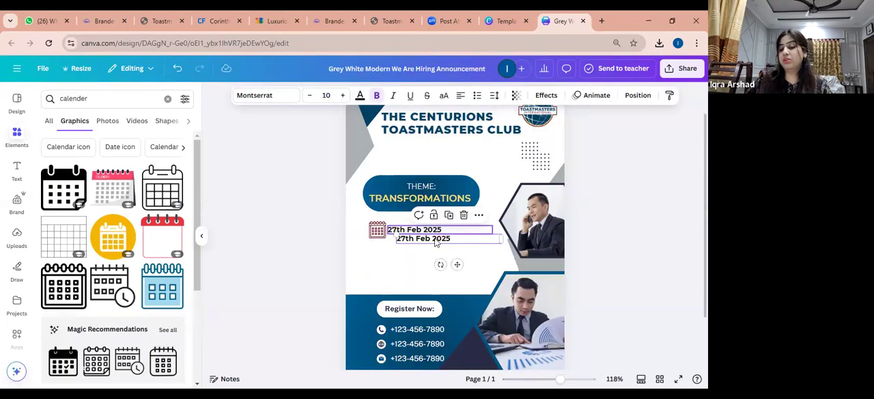
drag(427, 244, 427, 251)
double_click(426, 250)
key(ctrl+a)
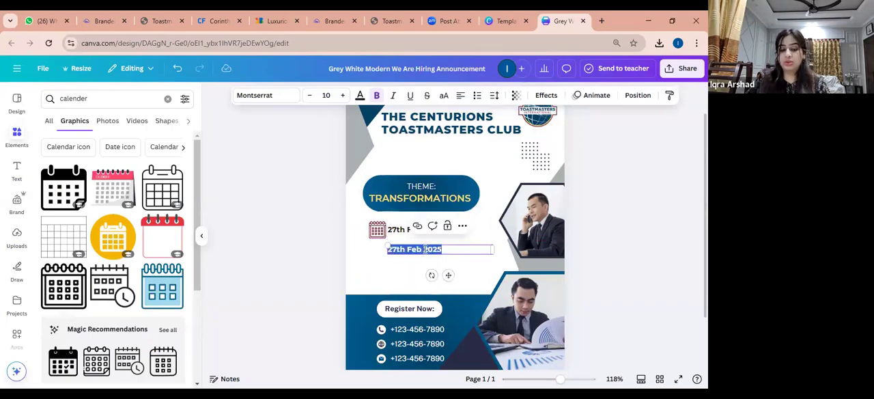
text(12 Pm)
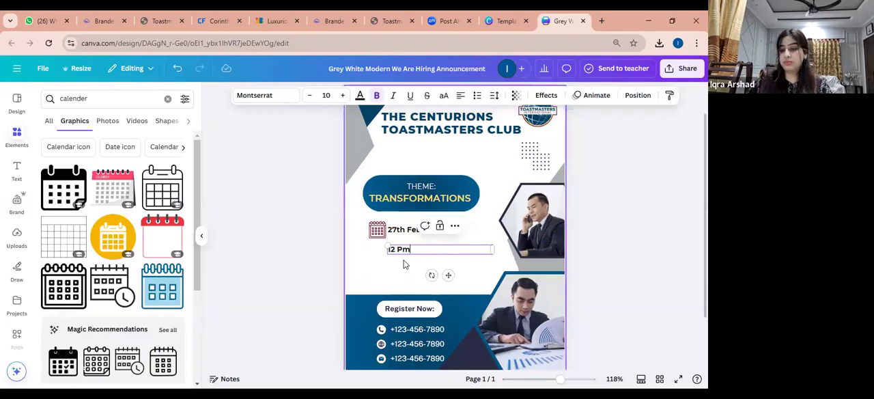
click(361, 260)
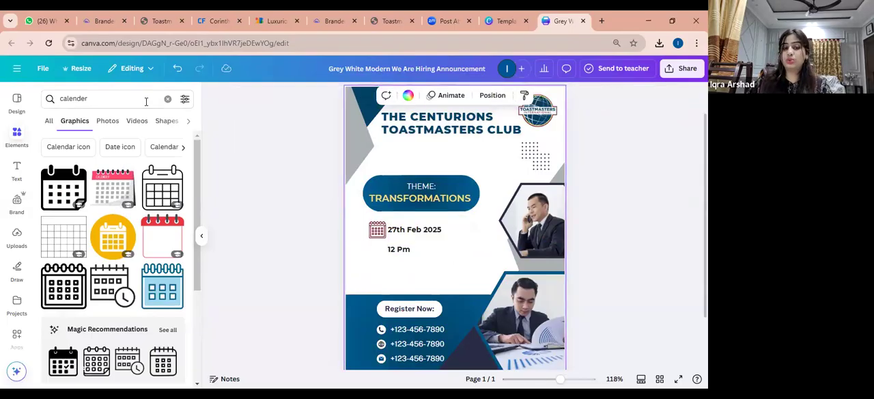
Search the graphics elements for "time"
click(127, 99)
key(ctrl+a)
text(time)
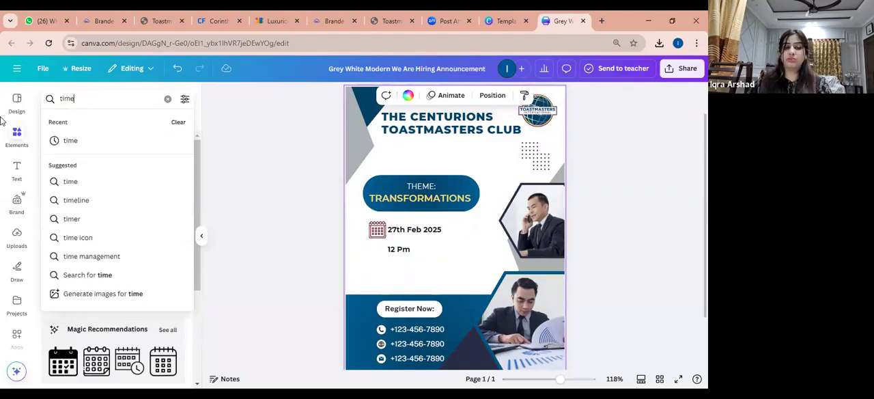
key(Return)
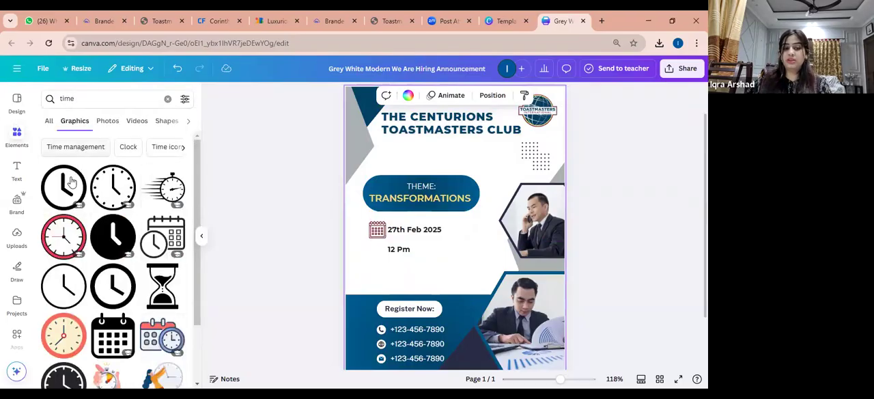
Add the thick-outlined round clock graphic, color it dark maroon, shrink it to icon size and line it up with the 12 Pm text
click(113, 285)
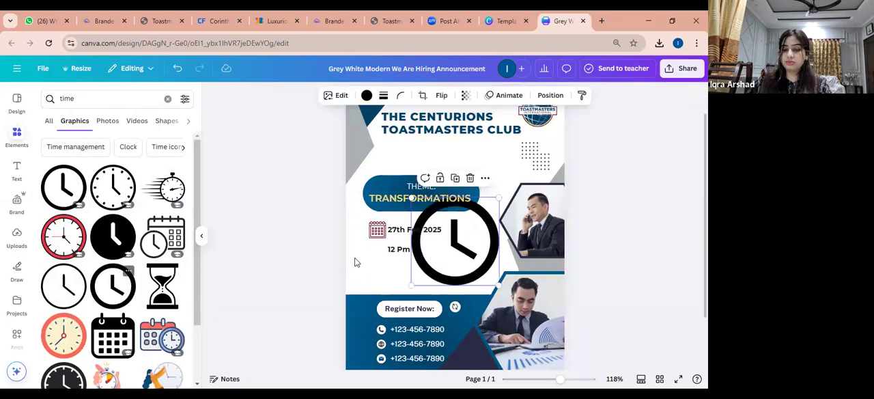
click(367, 95)
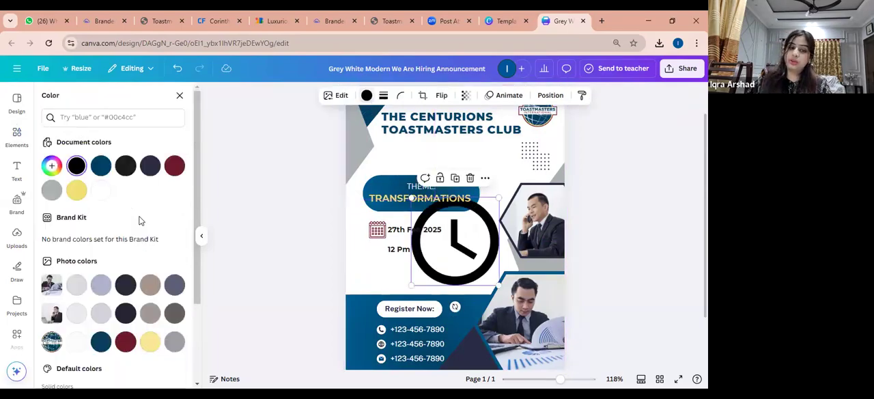
click(174, 166)
drag(499, 285, 382, 262)
click(381, 237)
drag(424, 231, 404, 252)
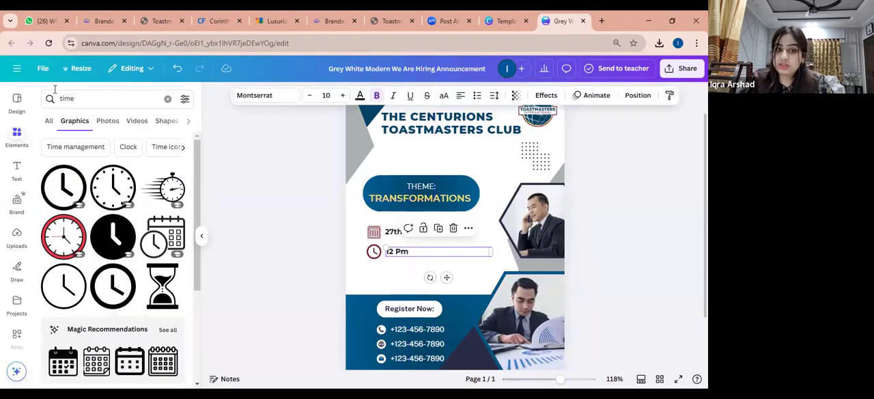
Switch to the Toastmasters BrandedPhotos collection and download the 2018-S2-TIWHQ-5598 photo of three people talking at a table
click(107, 125)
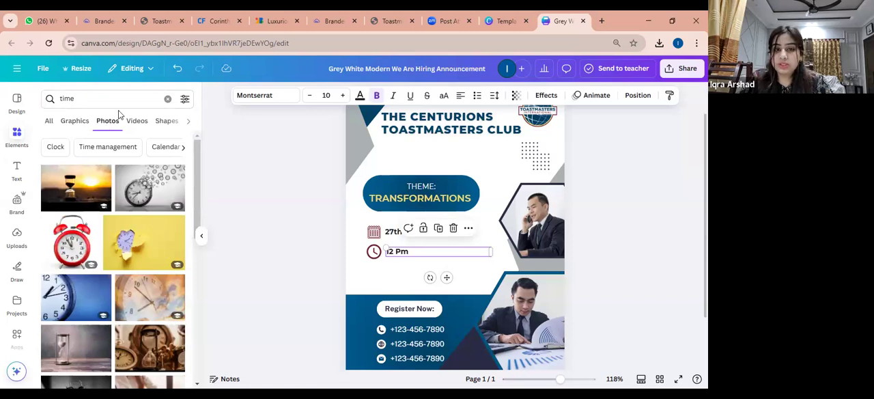
click(106, 19)
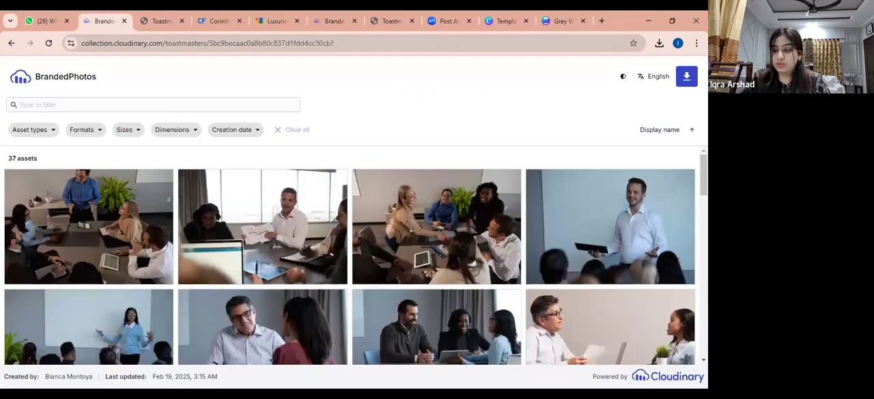
scroll(355, 256, down, 2)
scroll(471, 187, down, 1)
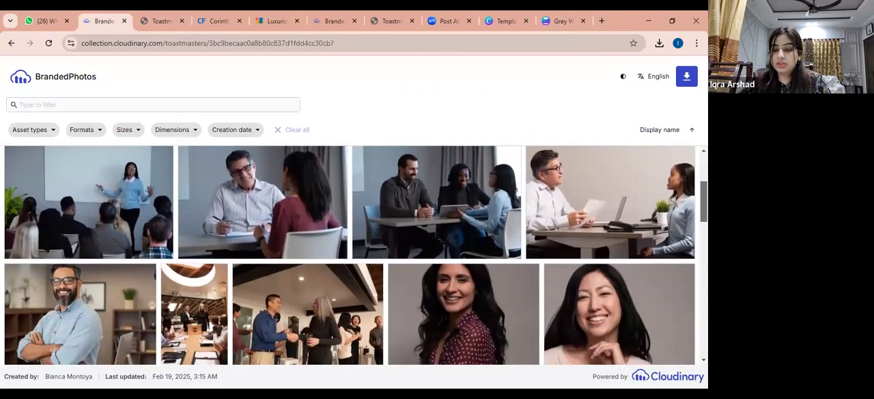
click(471, 186)
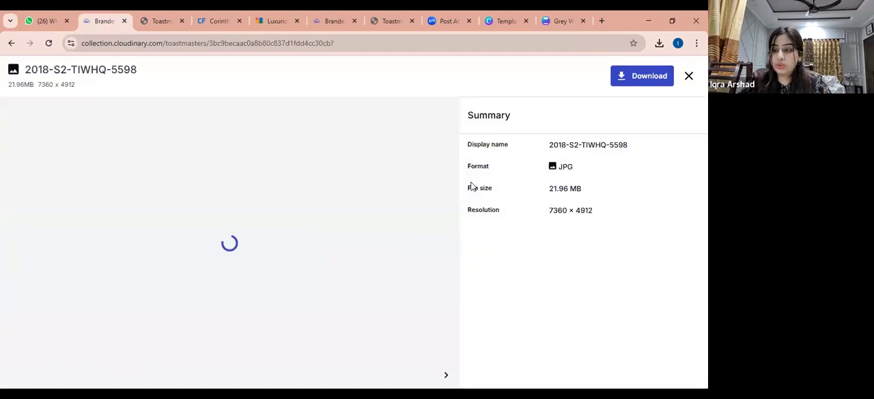
click(634, 83)
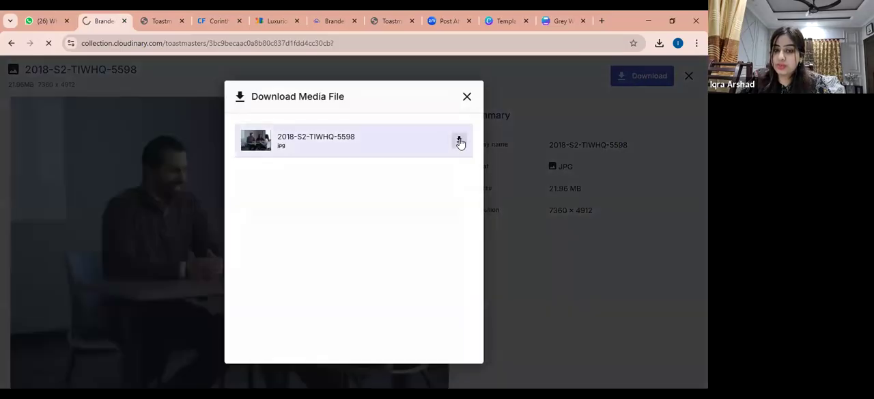
click(461, 141)
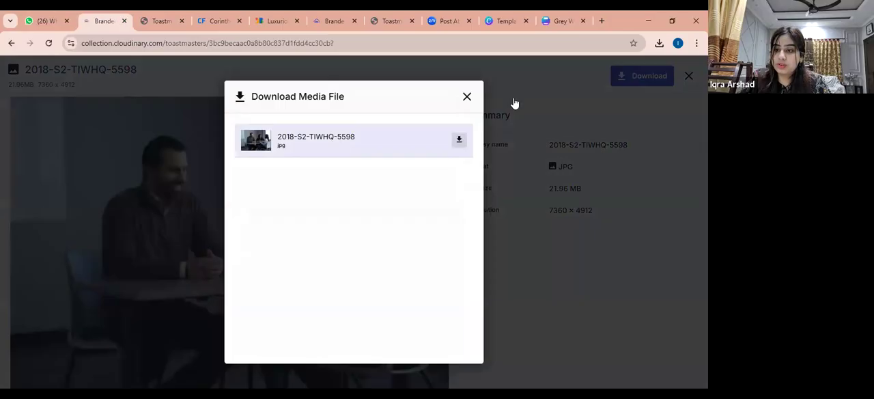
click(467, 97)
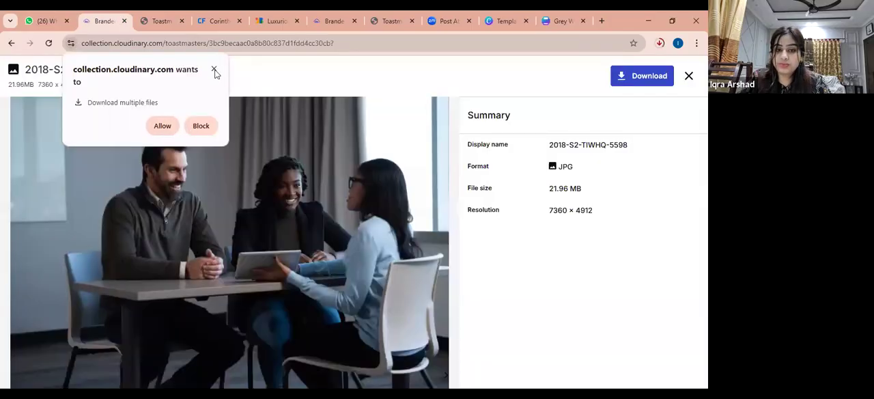
Try to copy the meeting photo from the BrandedPhotos page and paste it into the Canva design
right_click(198, 195)
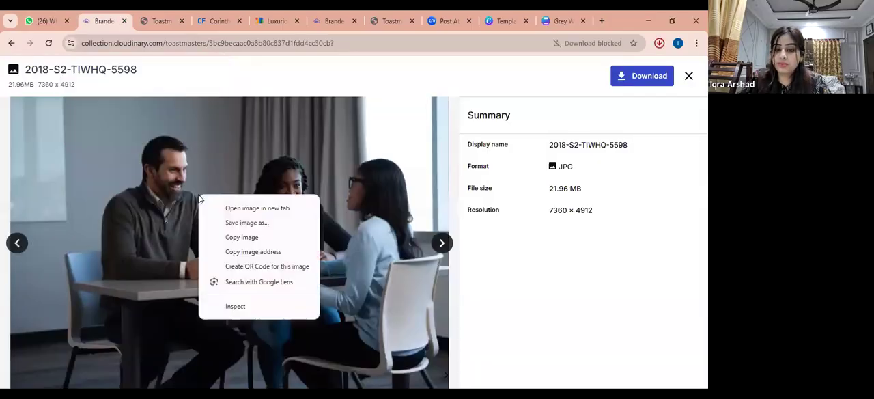
click(242, 237)
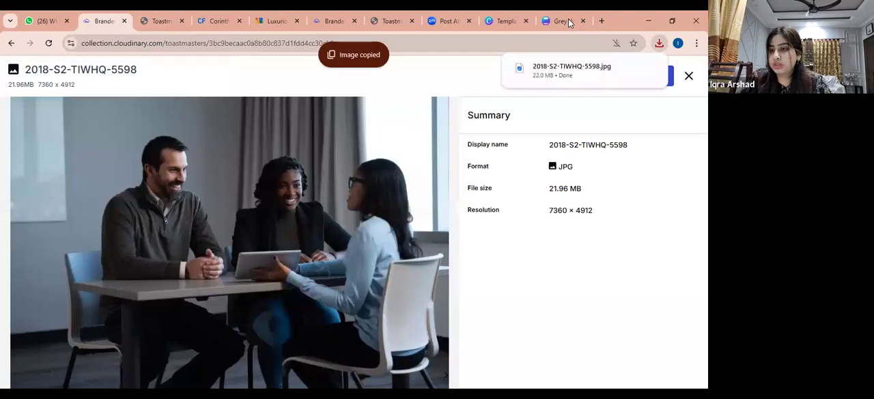
click(564, 22)
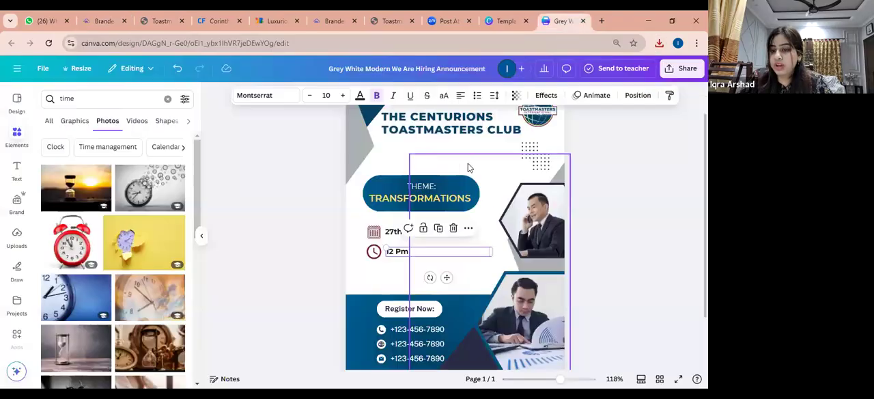
right_click(404, 161)
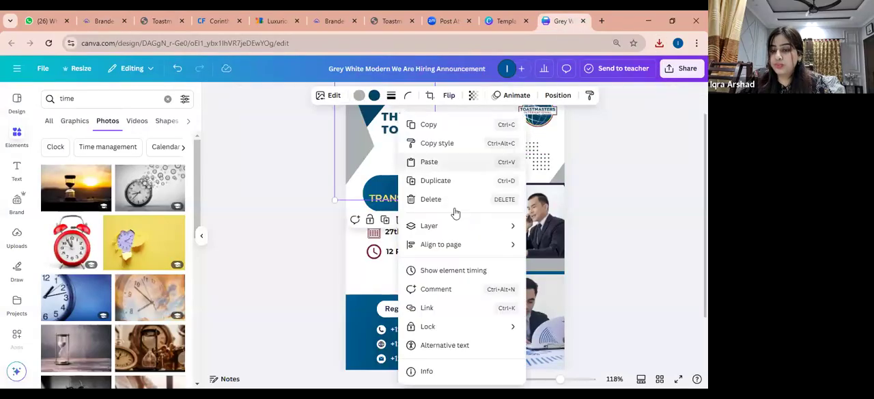
click(448, 163)
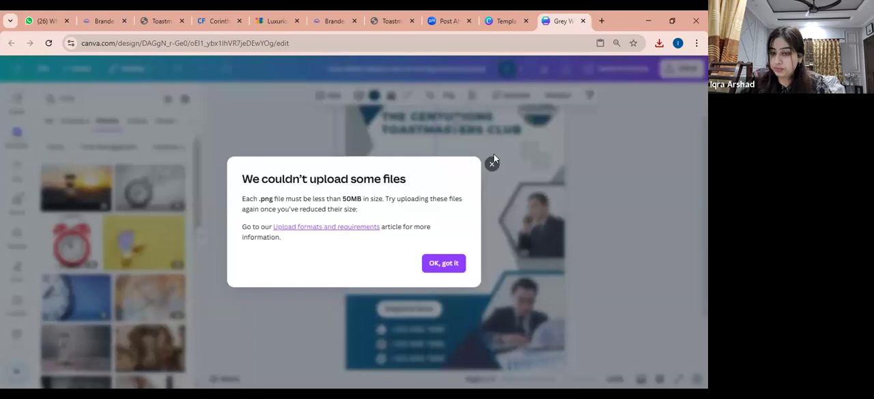
click(493, 164)
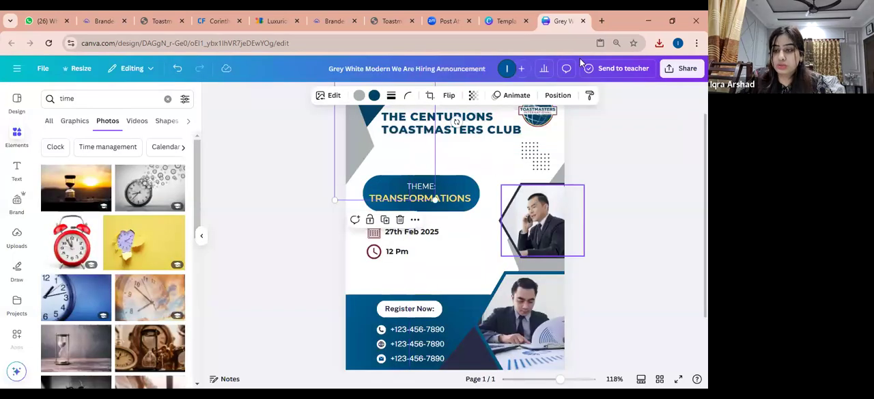
Try to bring the downloaded 2018-S2-TIWHQ-5598 photo into the design by copying it from its folder and pasting it on the page
click(659, 44)
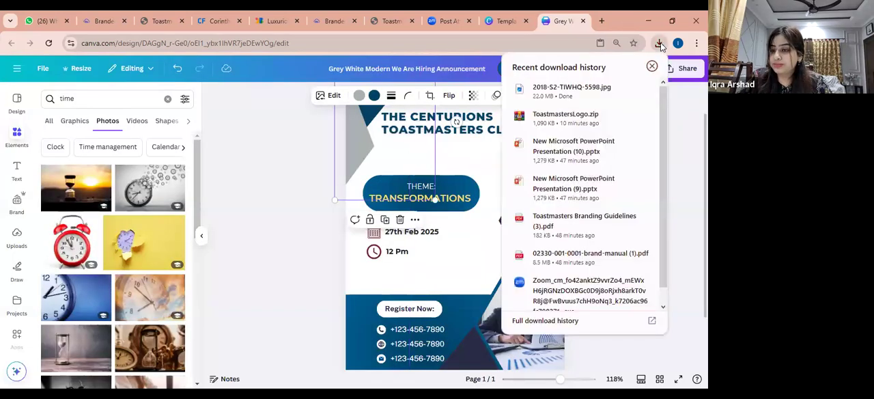
mouse_move(618, 89)
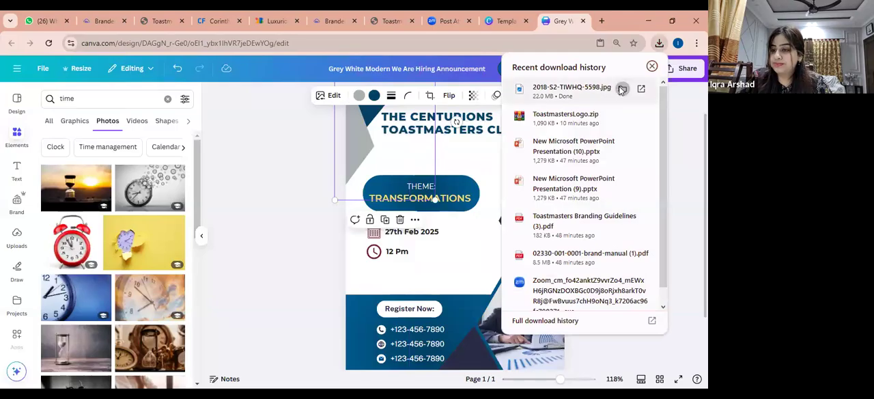
click(622, 89)
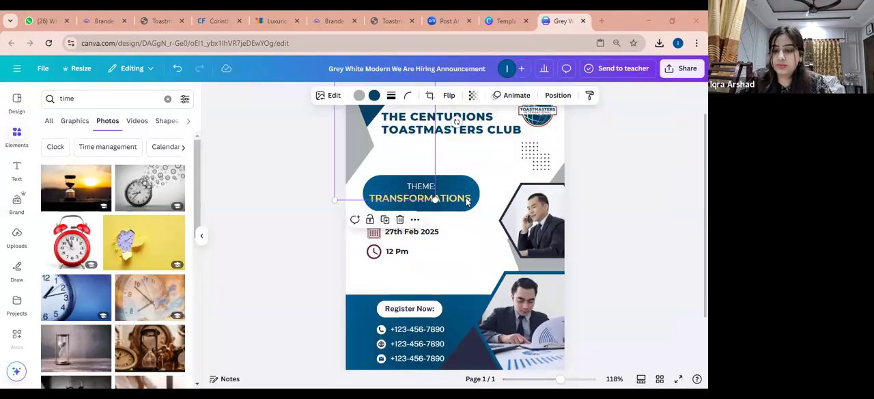
right_click(485, 164)
click(485, 163)
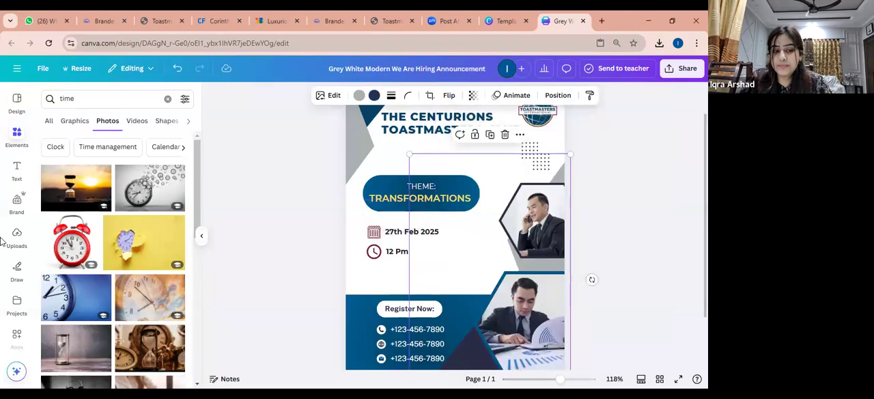
right_click(473, 223)
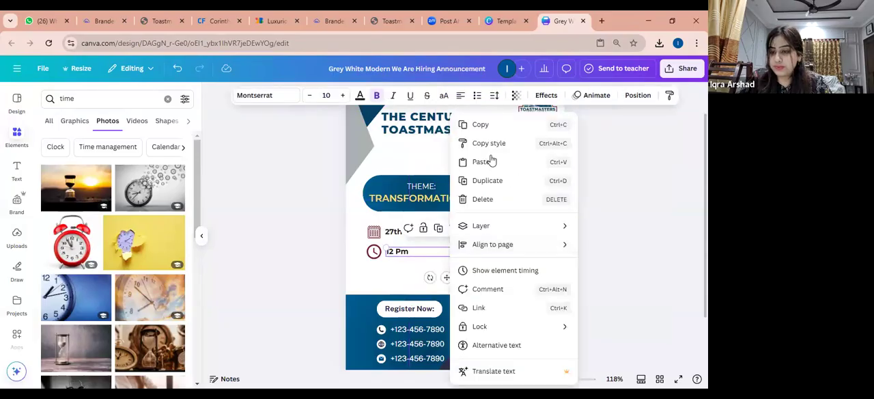
click(489, 159)
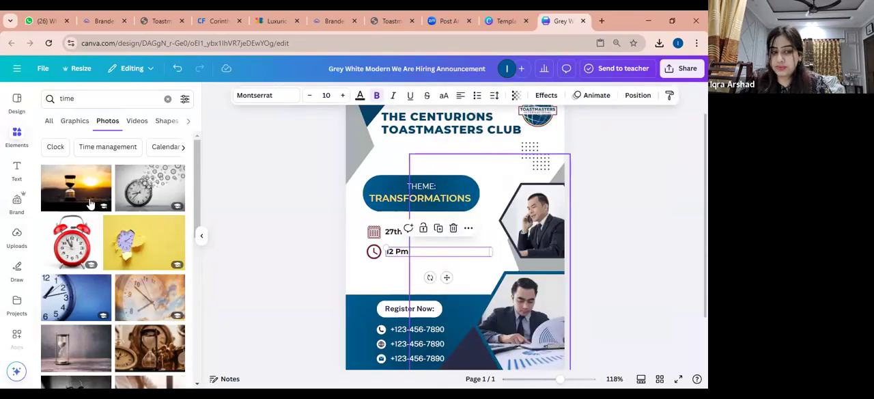
Upload the 2018-S2-TIWHQ-5598 photo from the Downloads folder and place it on the page over the date and time lines
click(17, 234)
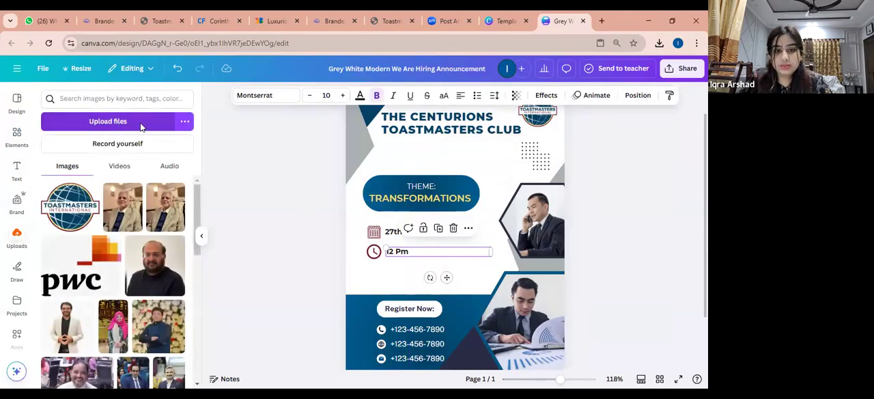
click(141, 128)
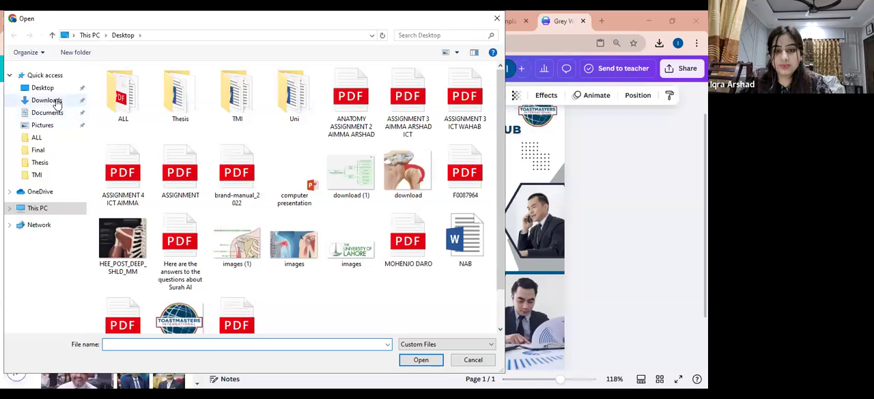
click(48, 100)
click(123, 113)
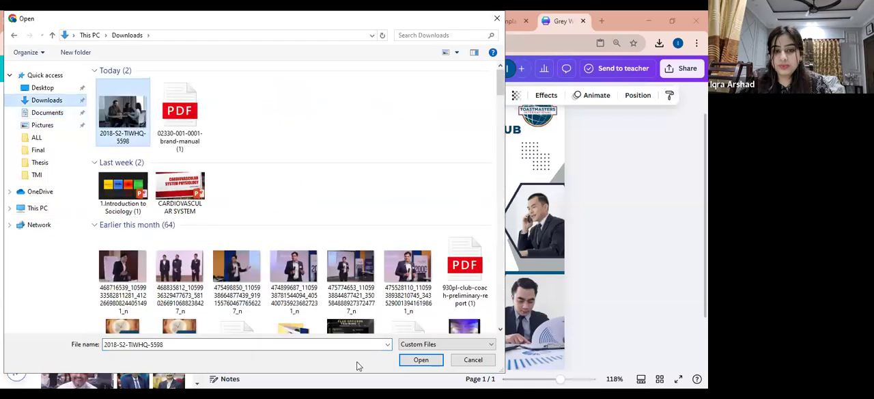
click(420, 360)
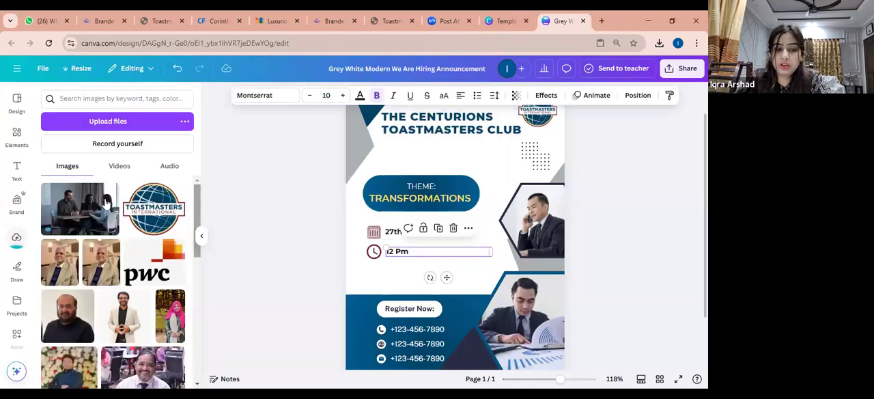
click(82, 207)
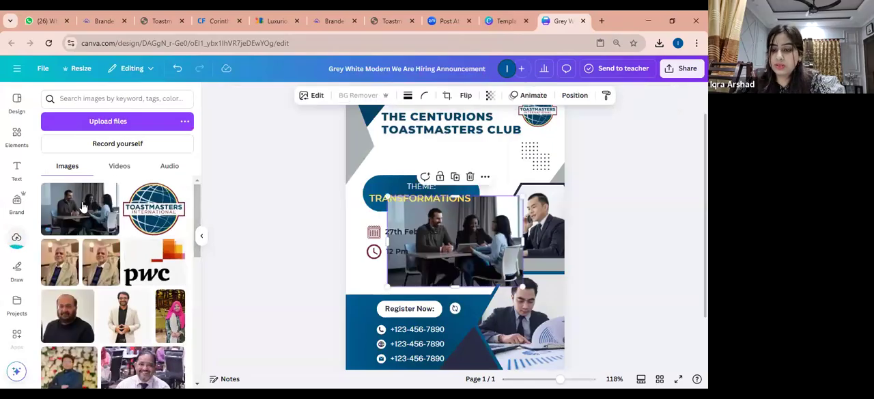
drag(463, 224, 435, 238)
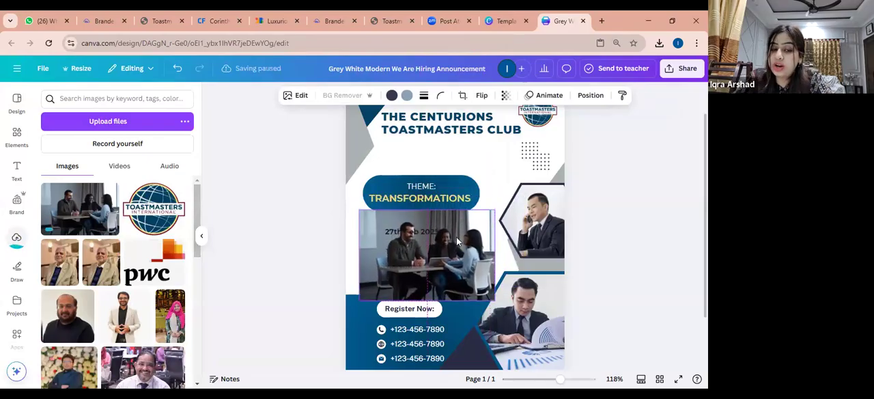
Delete the photo of the man on the phone together with its emptied hexagonal frame
click(540, 222)
key(Delete)
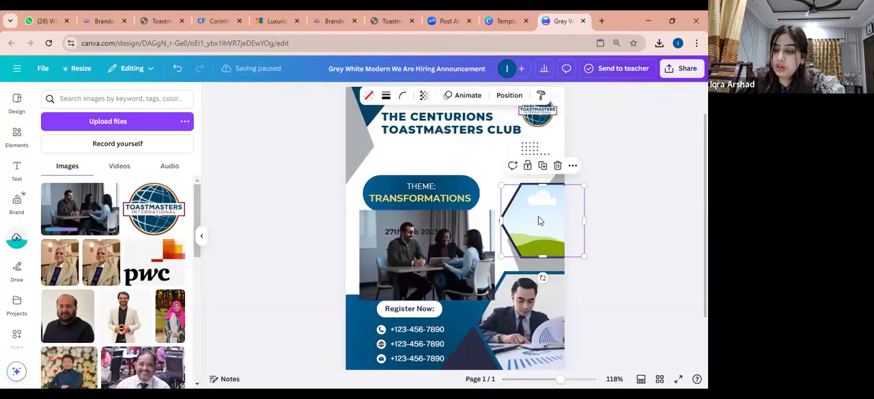
key(Delete)
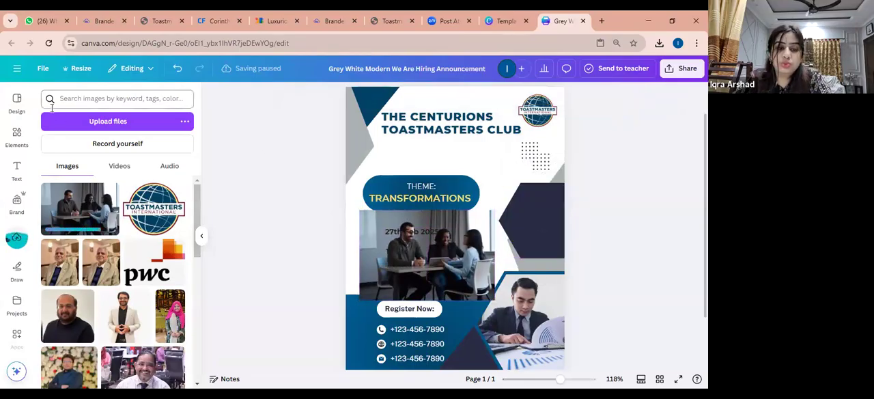
Replace the time search in the elements library with a search for hexagon among the frames
click(17, 136)
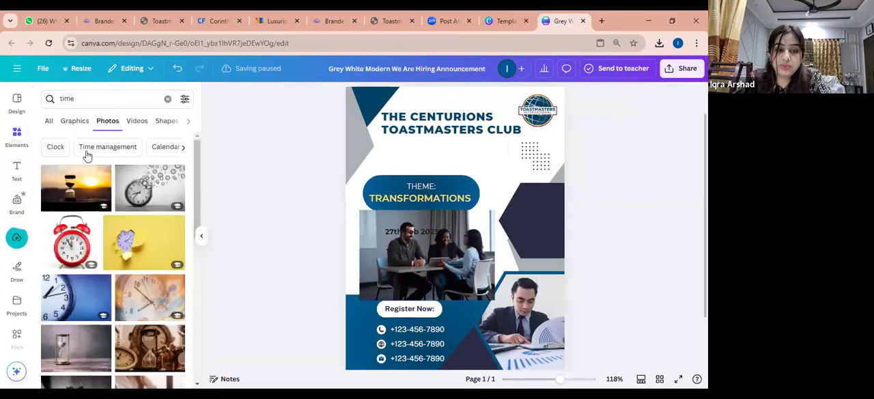
click(168, 99)
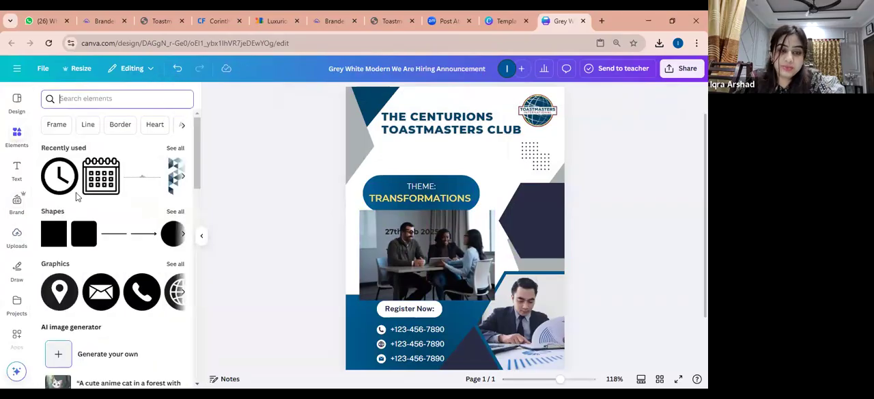
click(58, 127)
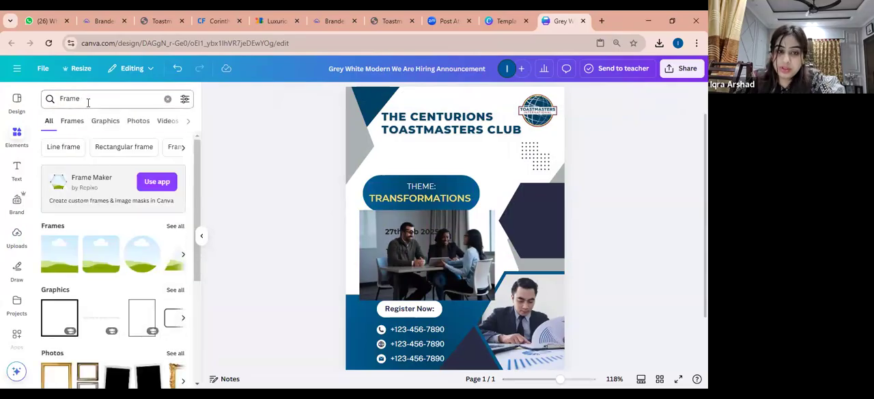
click(176, 227)
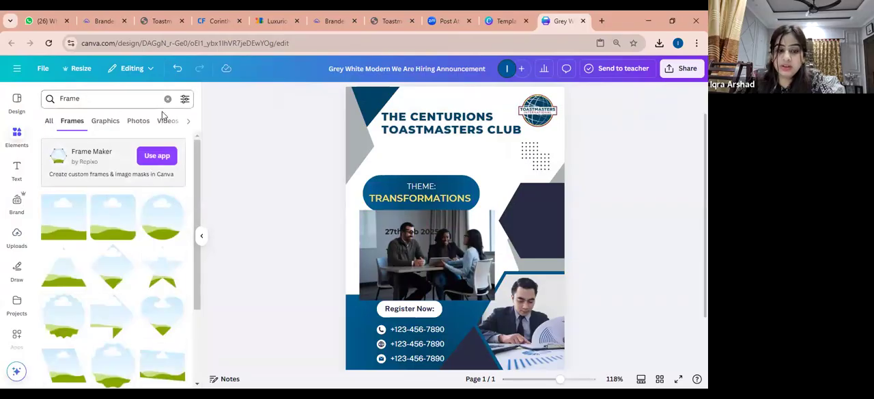
click(104, 101)
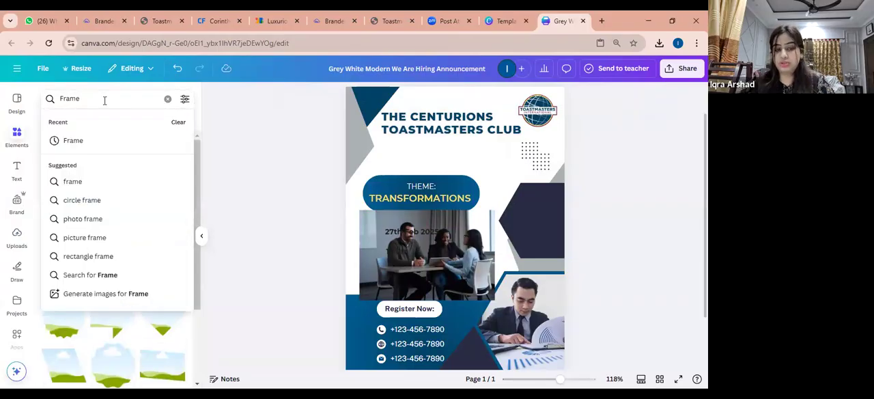
key(BackSpace)
key(BackSpace)
key(BackSpace)
text(hexa)
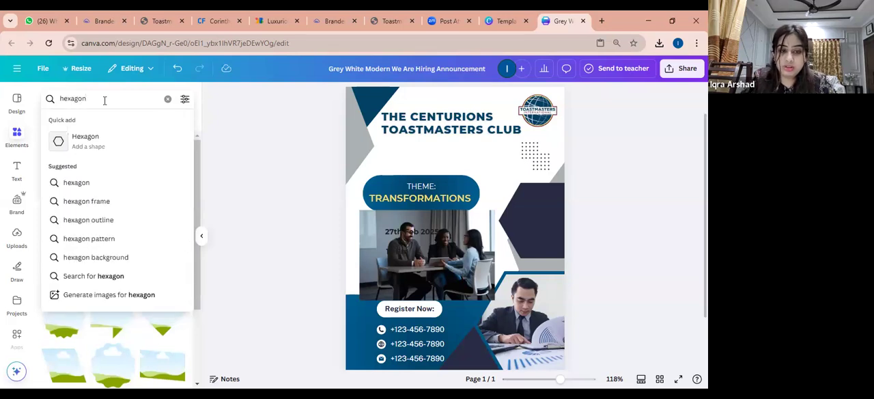
text(gon)
key(Return)
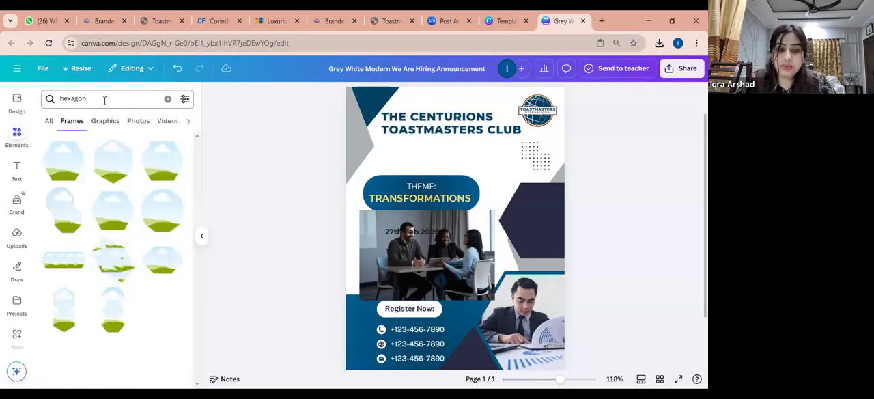
Add the first hexagon frame, shrink it and fit it inside the dark hexagon beside the date and time
click(62, 173)
drag(489, 250, 552, 228)
drag(474, 266, 506, 239)
drag(553, 192, 553, 208)
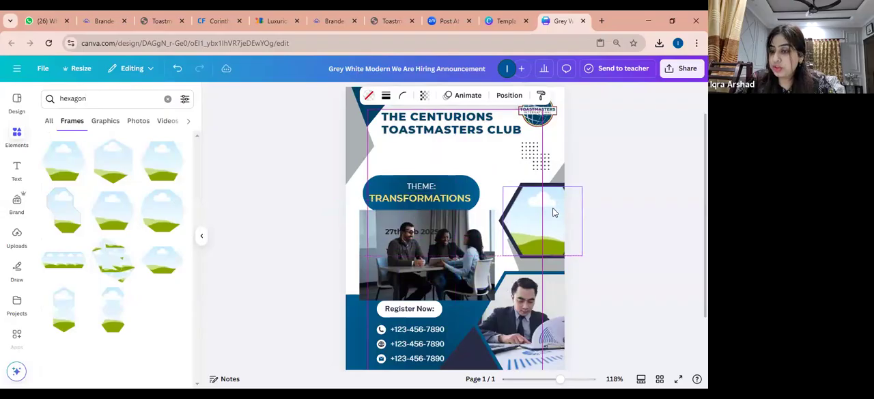
Try a dotted dark maroon (#6e1c2a) border with weight 14 on the hexagon frame, and undo it
click(386, 95)
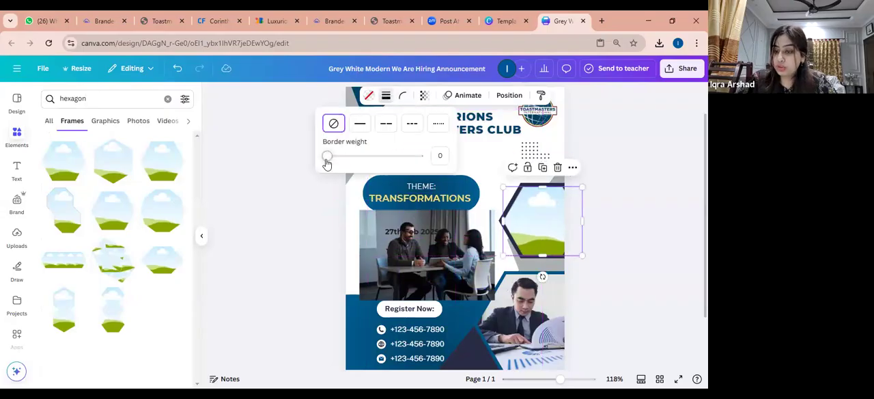
drag(327, 156, 328, 156)
click(386, 123)
click(412, 126)
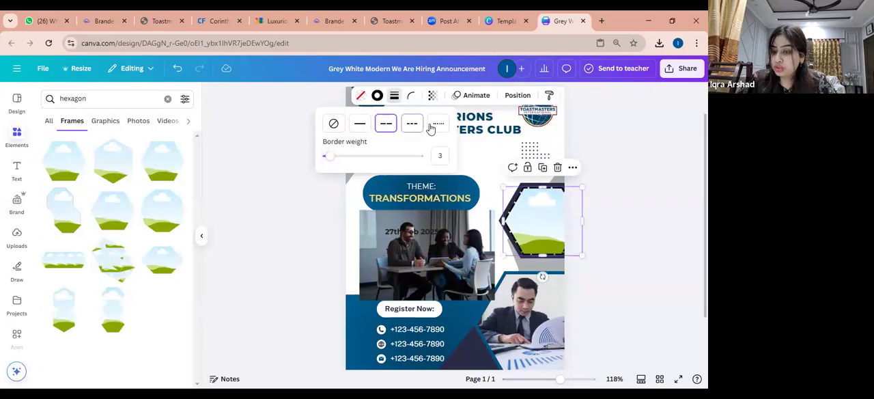
click(438, 125)
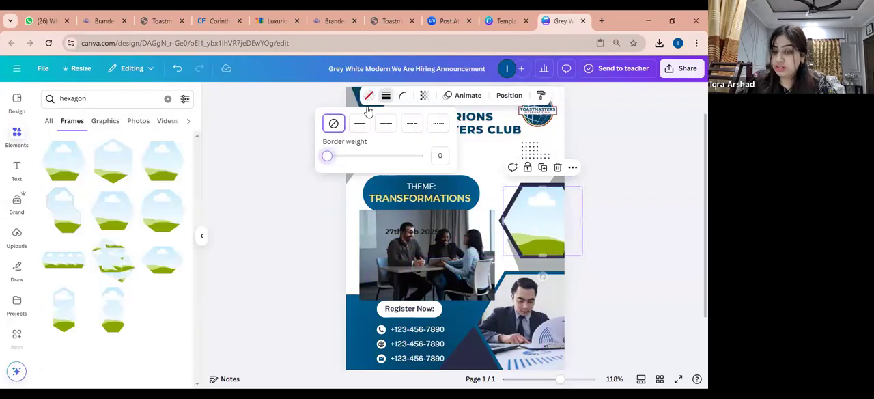
drag(335, 155, 339, 156)
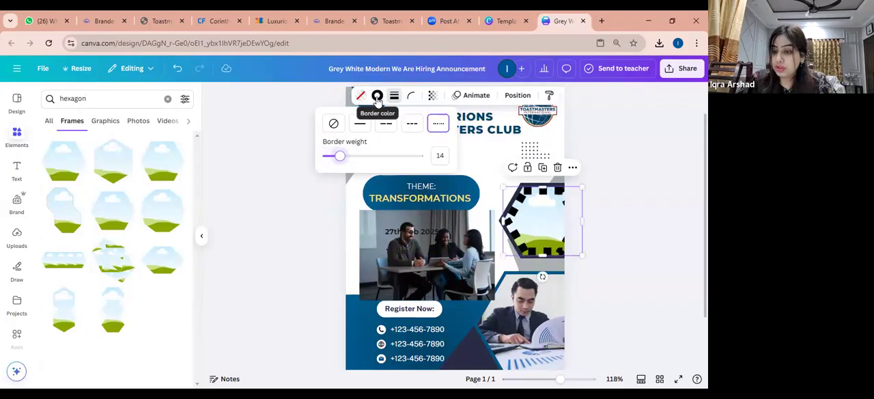
click(378, 95)
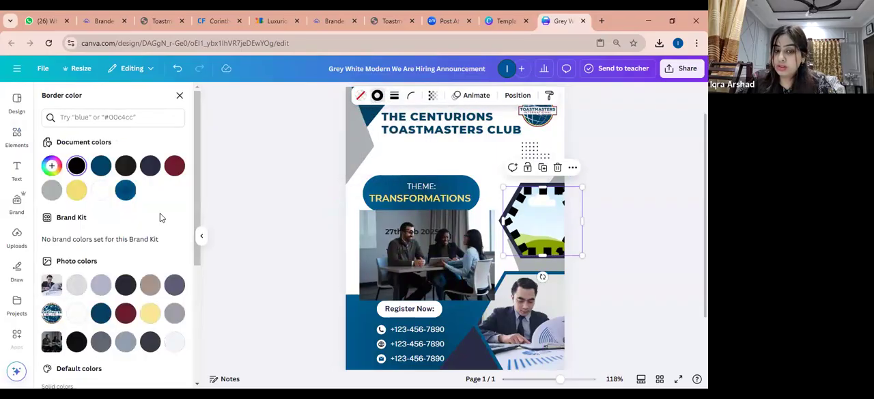
click(179, 172)
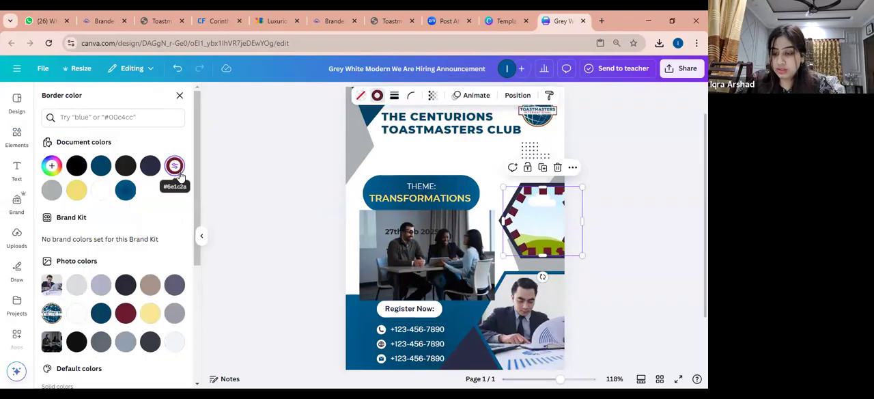
key(ctrl+z)
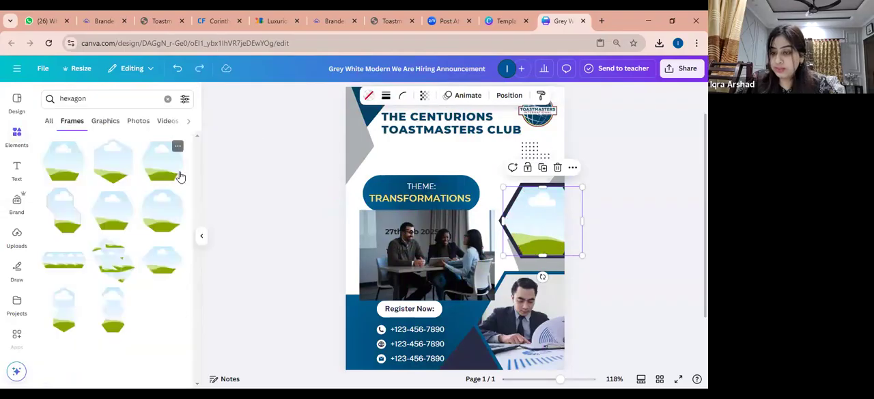
Try the corner rounding on the hexagon frame and leave it at 0
click(401, 96)
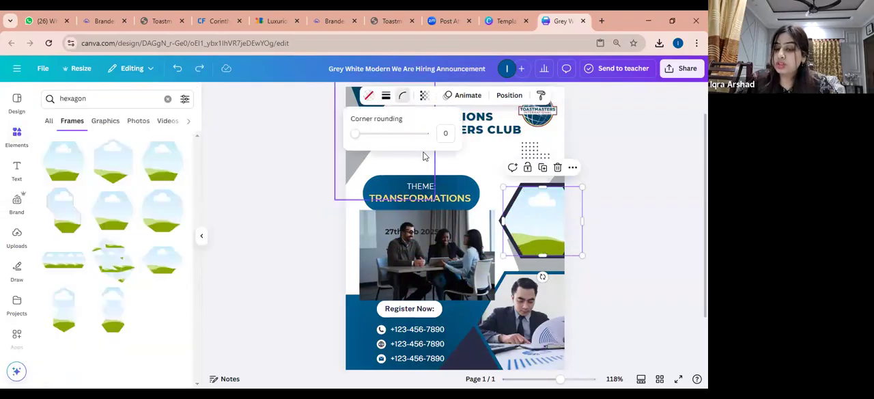
mouse_move(357, 134)
mouse_down()
mouse_move(367, 136)
mouse_move(354, 134)
mouse_up()
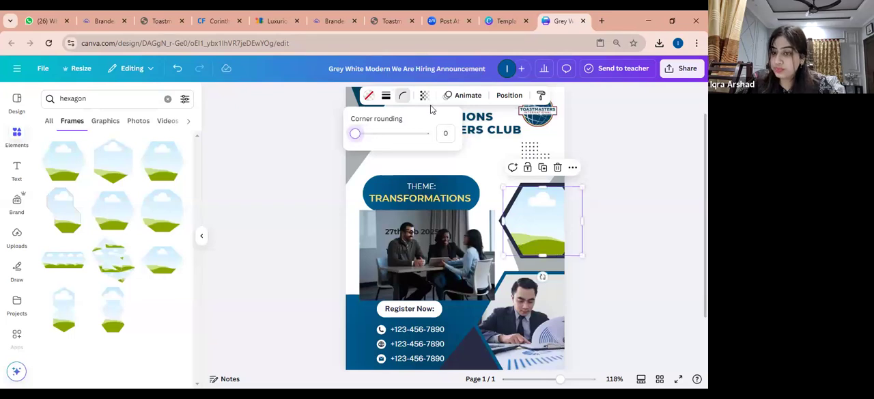
click(483, 171)
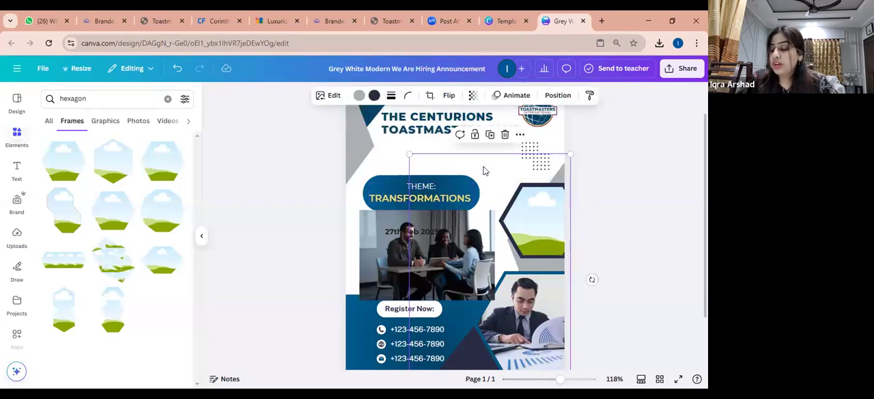
Move the uploaded meeting photo into the hexagon frame so that it fills the frame
click(416, 234)
drag(416, 236, 543, 211)
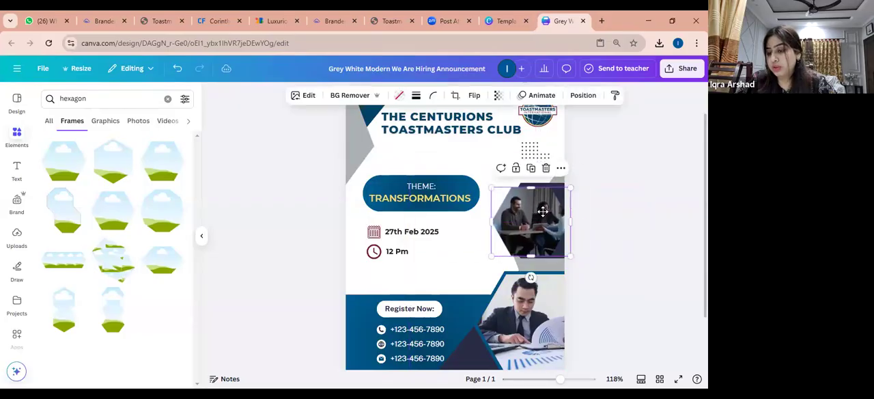
double_click(543, 212)
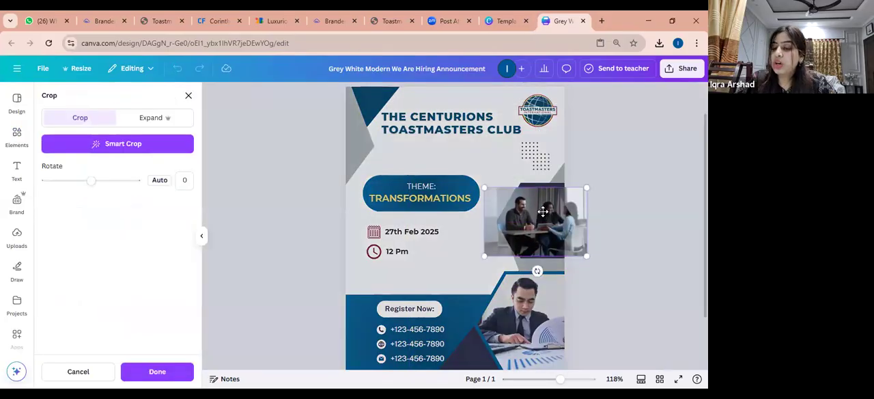
click(630, 172)
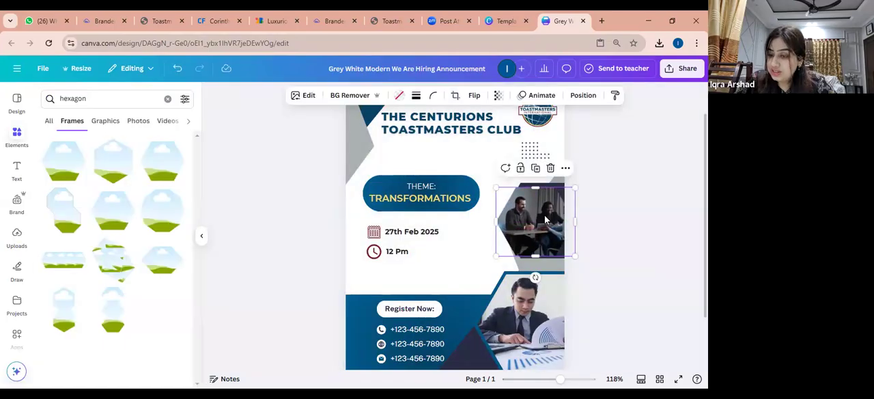
Enlarge and reposition the meeting photo's crop to focus on the two women, and realign the frame inside the dark hexagon
double_click(545, 218)
drag(457, 278, 426, 292)
drag(539, 216, 537, 214)
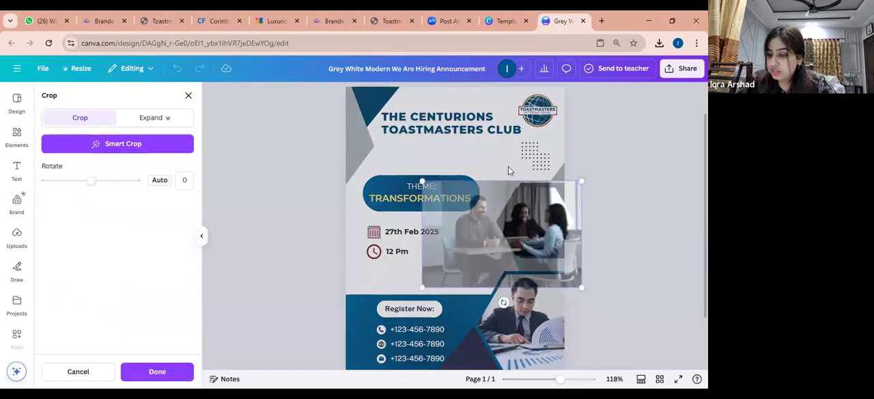
click(608, 184)
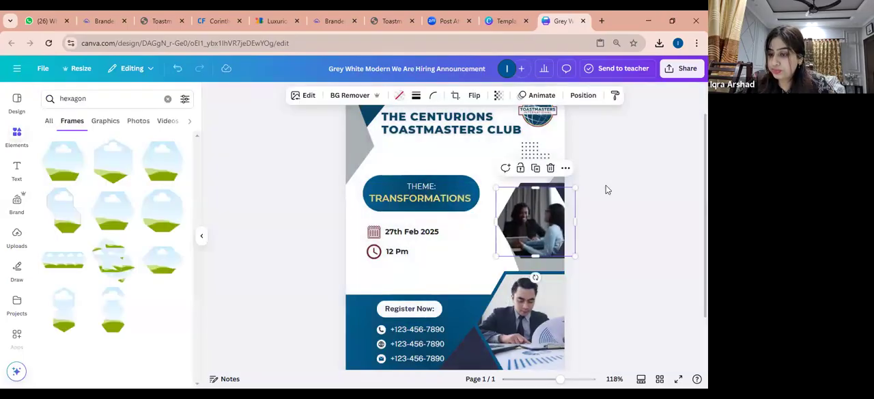
double_click(535, 225)
mouse_move(423, 288)
mouse_down()
mouse_move(453, 262)
mouse_move(435, 278)
mouse_up()
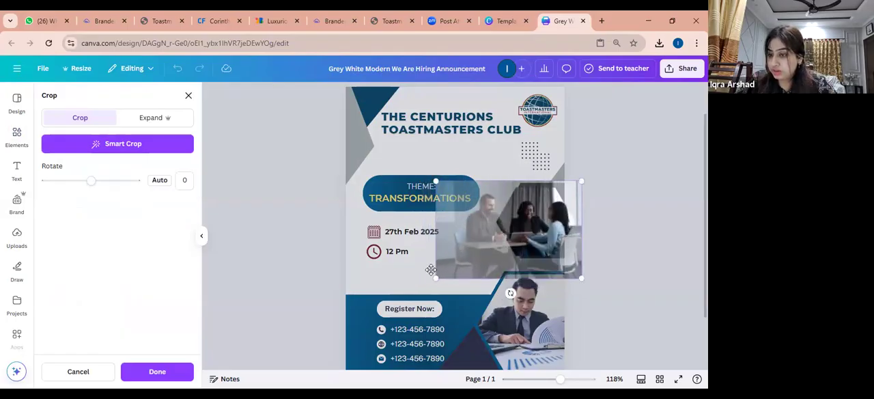
click(601, 179)
drag(552, 215, 557, 213)
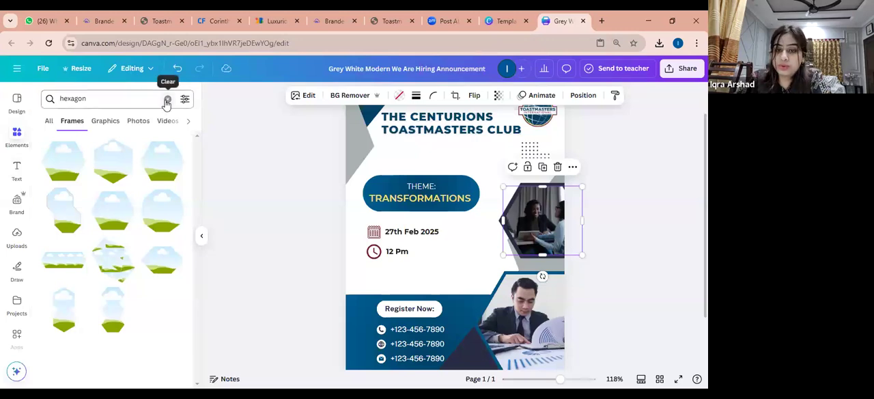
Clear the hexagon search from the elements library
click(167, 101)
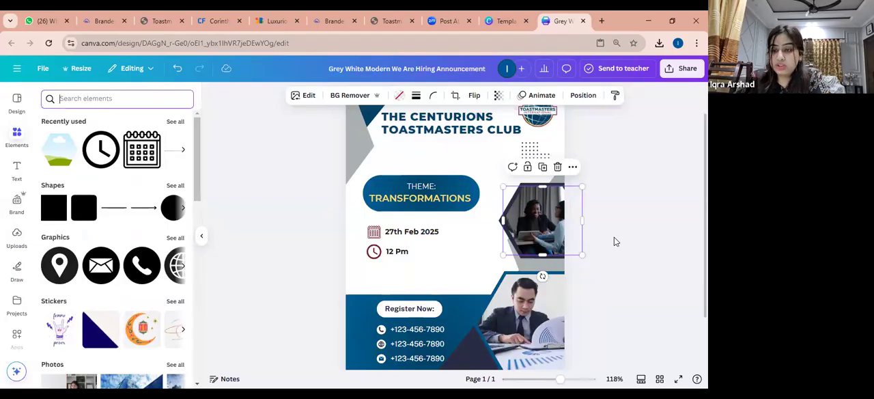
click(596, 25)
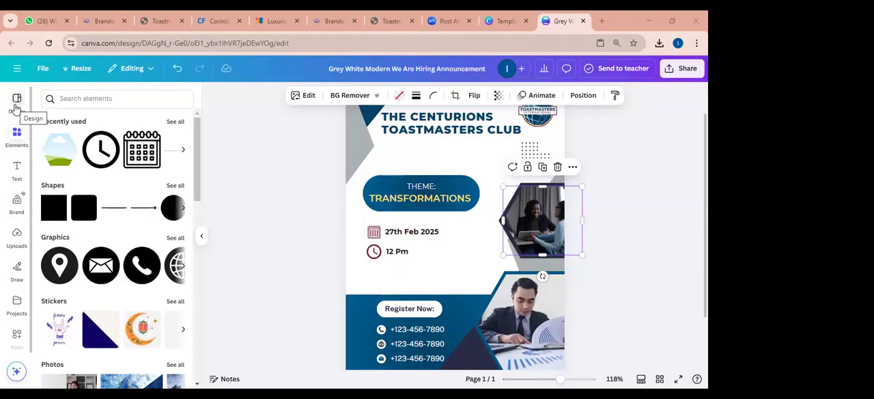
click(387, 198)
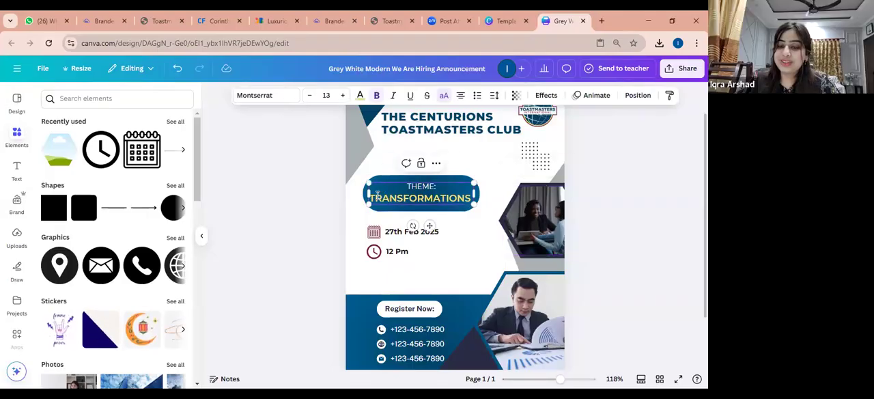
click(470, 238)
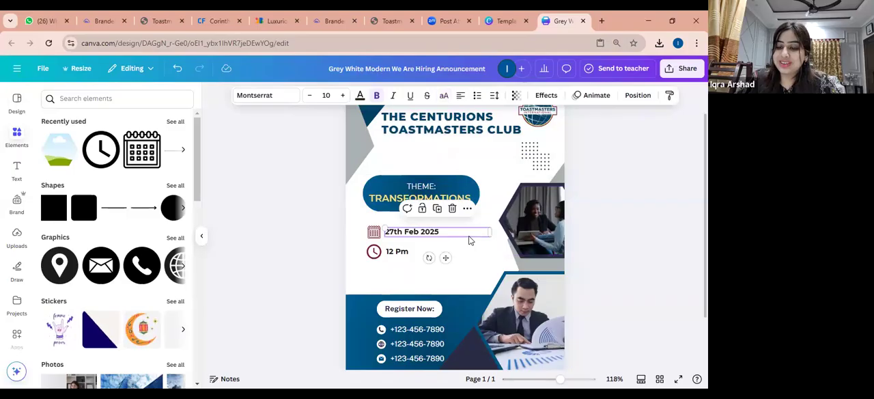
click(375, 205)
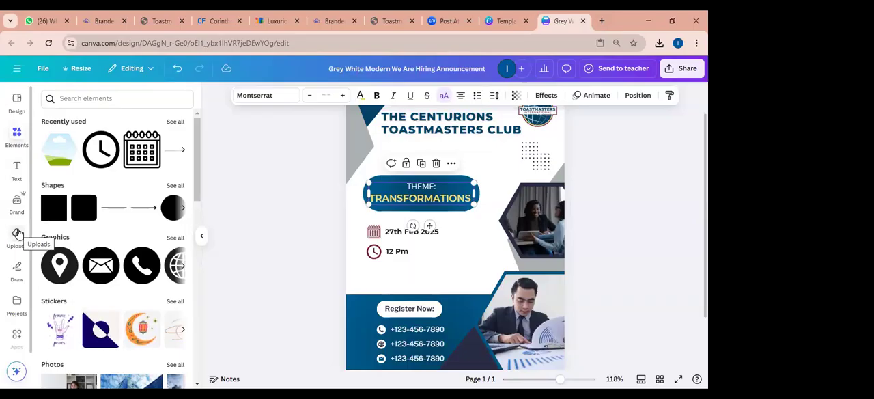
Open the recent design "area contest" and inspect its background and "AREA 4 & 5" heading
click(19, 69)
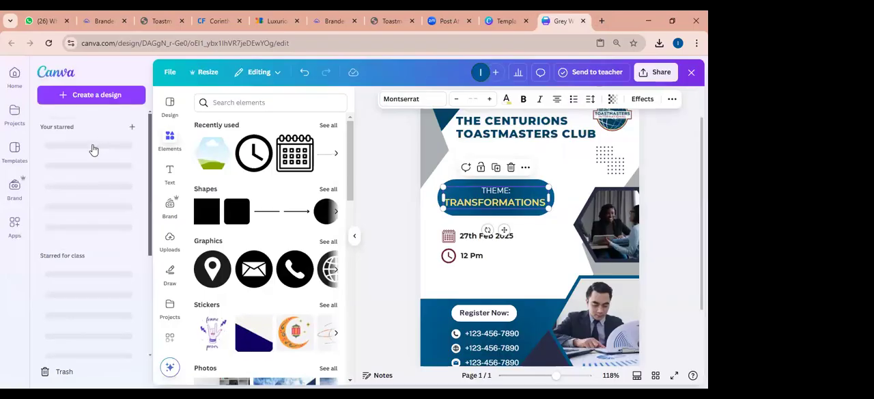
click(94, 167)
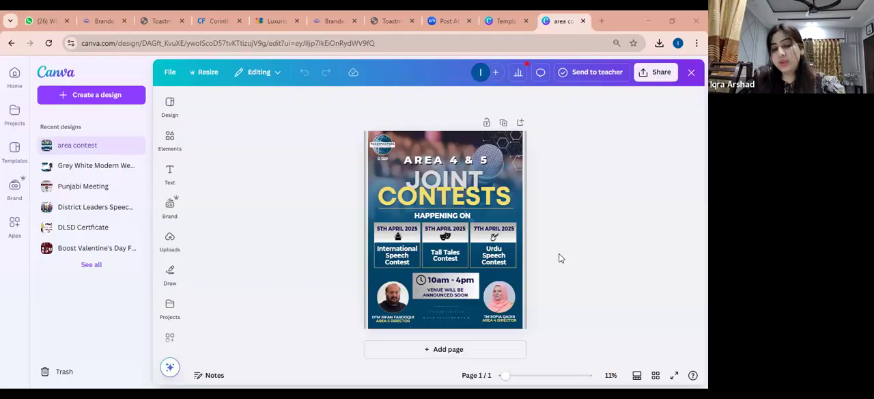
click(419, 150)
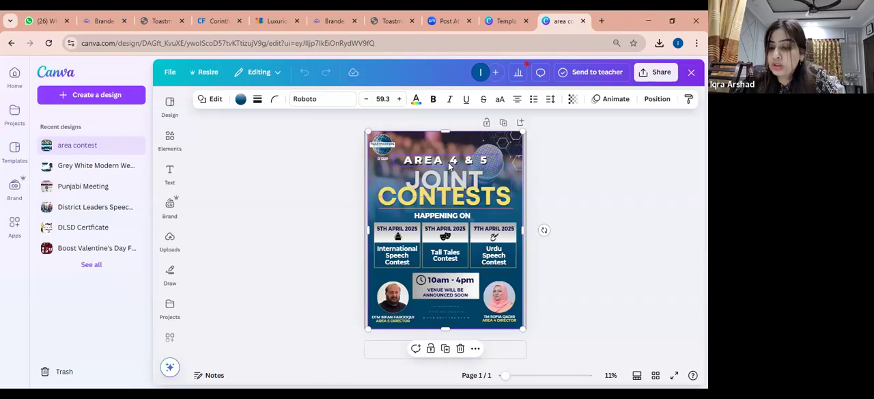
click(448, 162)
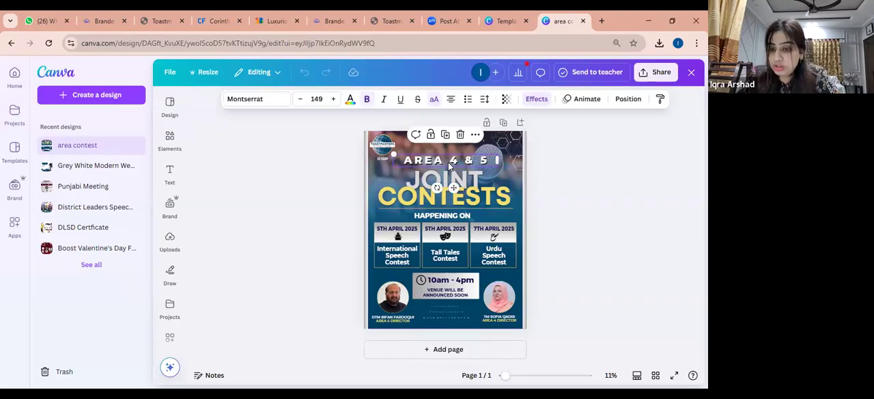
click(448, 151)
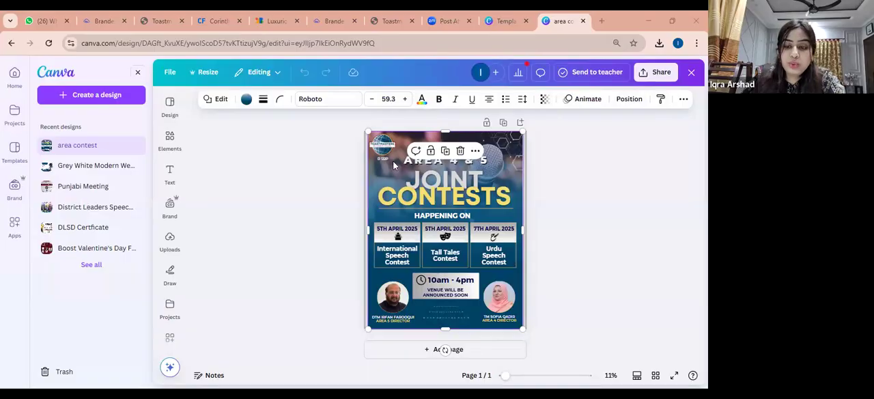
Show the elements library beside the contest poster
click(169, 175)
click(171, 118)
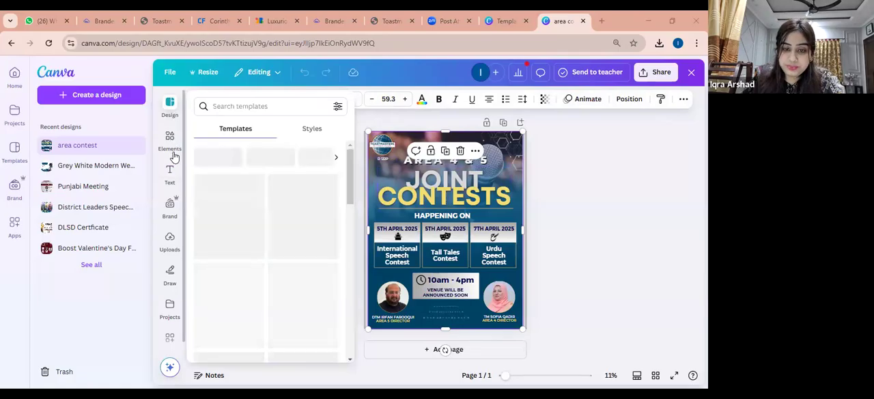
click(171, 150)
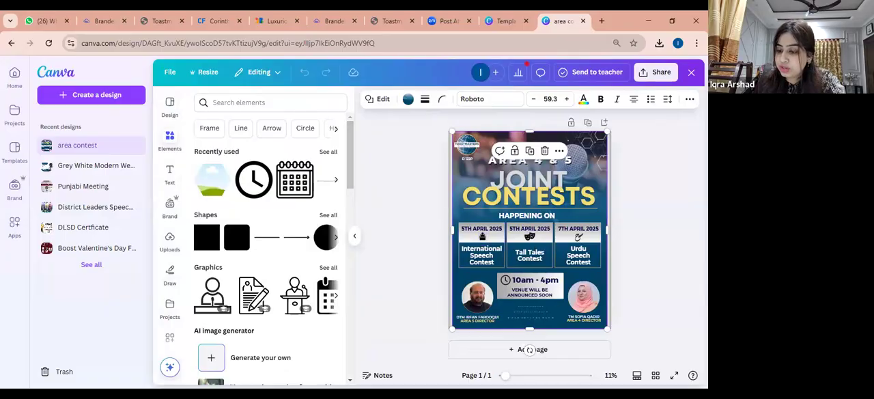
Enlarge the poster view to 16% and examine the text effect settings of the yellow "CONTESTS" title
drag(505, 375, 512, 375)
click(490, 246)
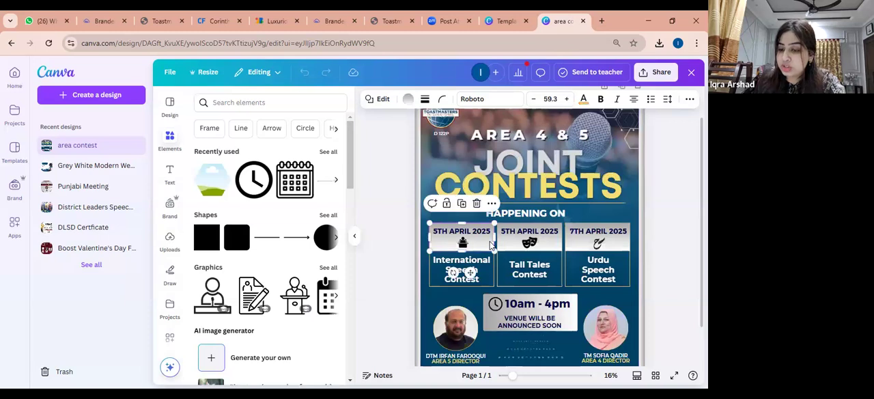
click(506, 191)
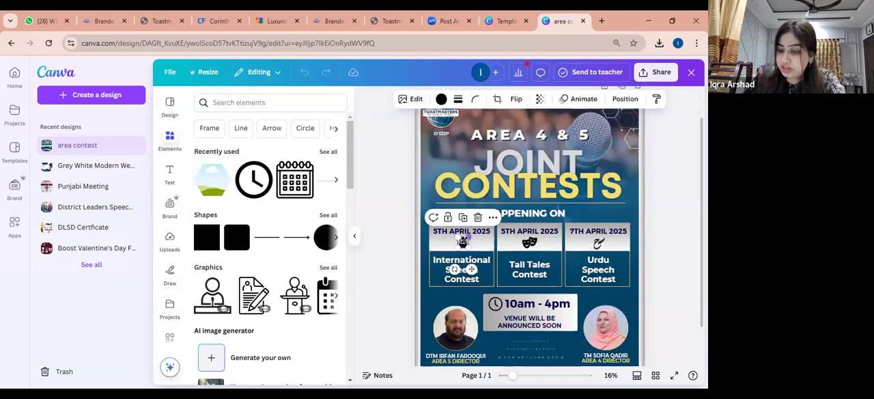
click(507, 191)
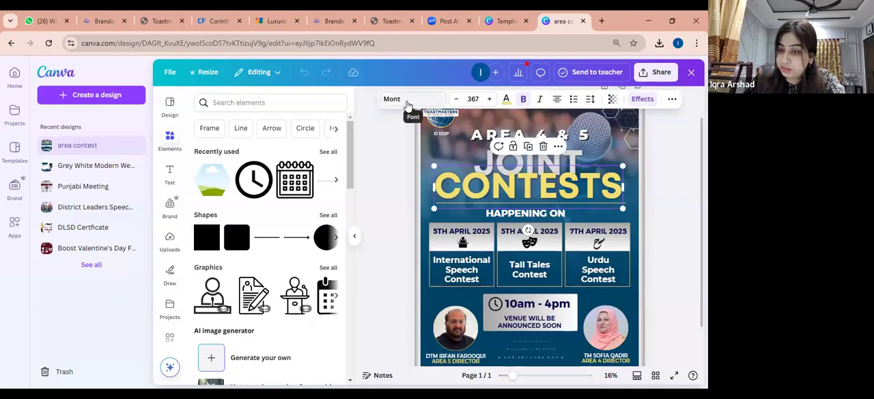
click(643, 99)
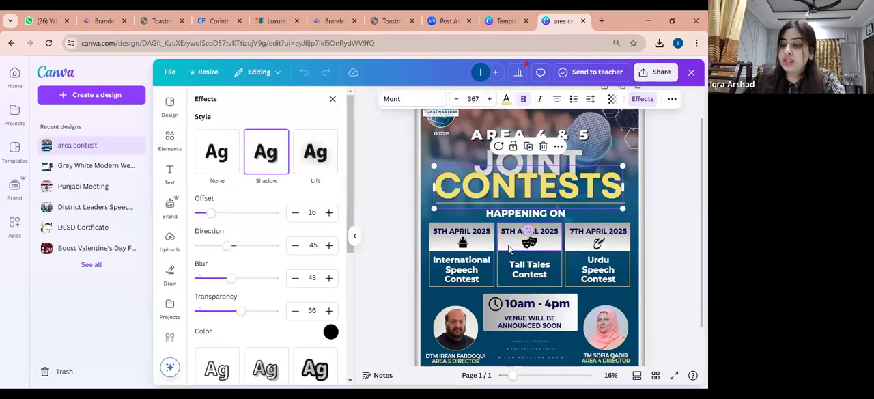
click(509, 246)
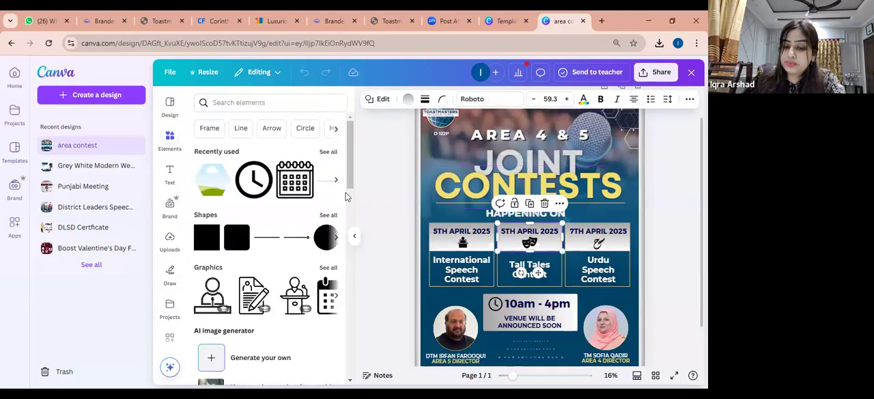
Browse the elements library down to its tables, frames, grids and mockups, and show its recent searches and categories
drag(351, 185, 354, 288)
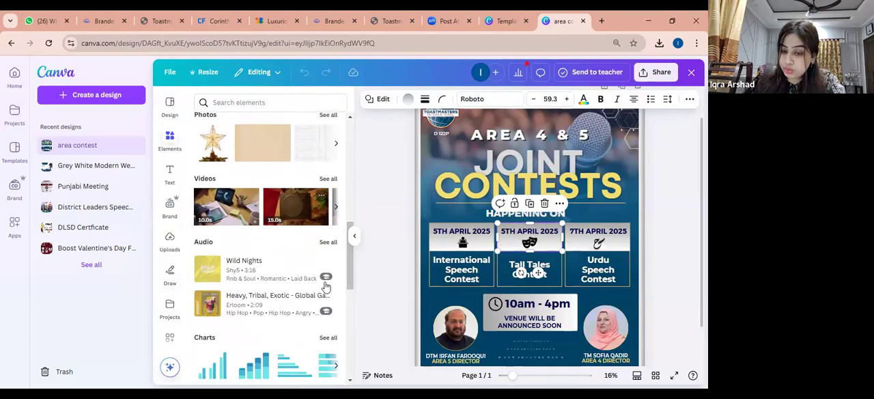
drag(348, 286, 346, 375)
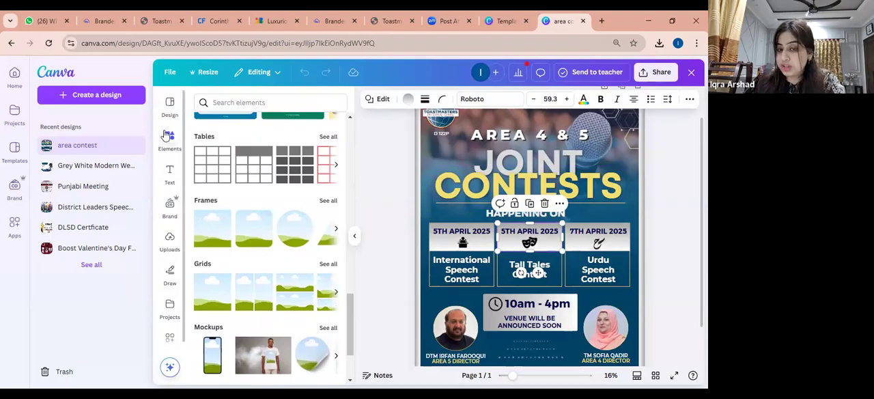
click(241, 102)
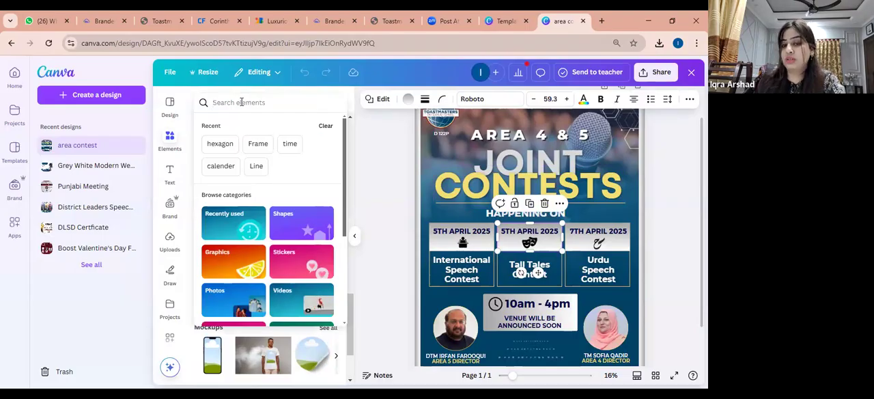
Show the text options and inspect the "International Speech Contest" and "Tall Tales Contest" labels
click(172, 181)
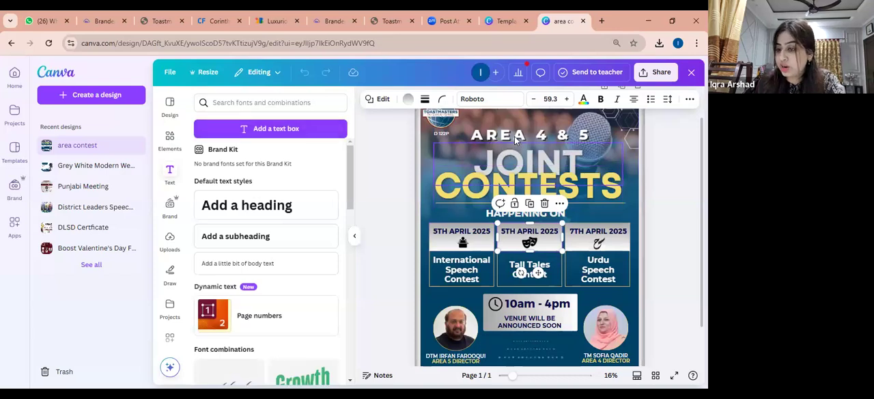
click(489, 216)
click(475, 266)
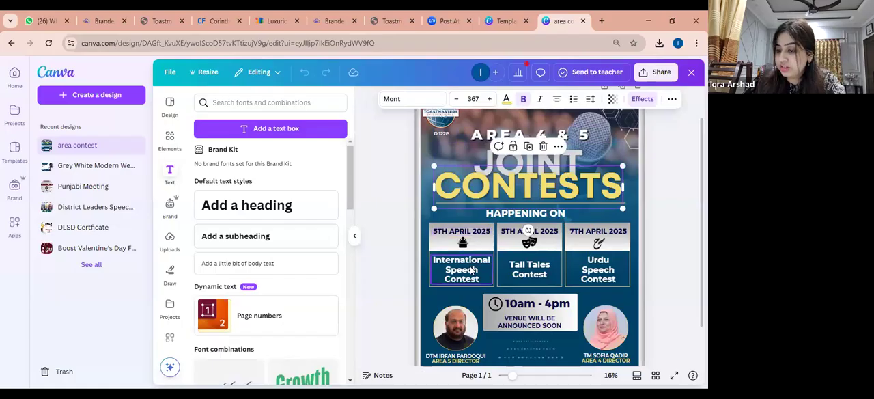
click(535, 267)
Open the font list for the "Urdu Speech Contest" label and view the font search suggestions
click(586, 269)
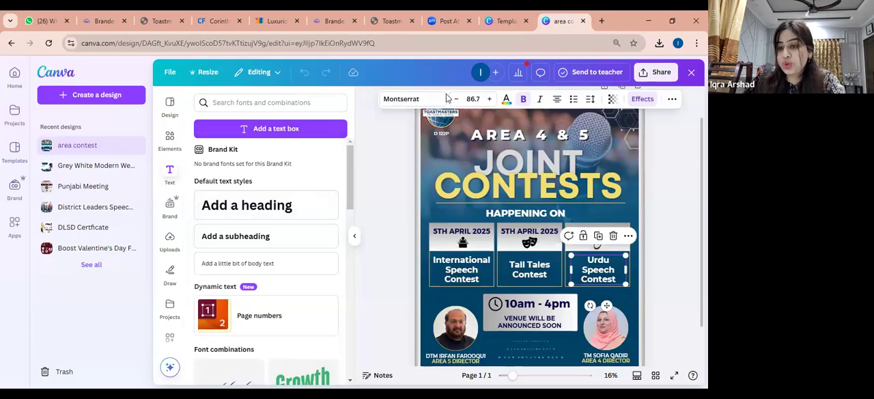
click(410, 99)
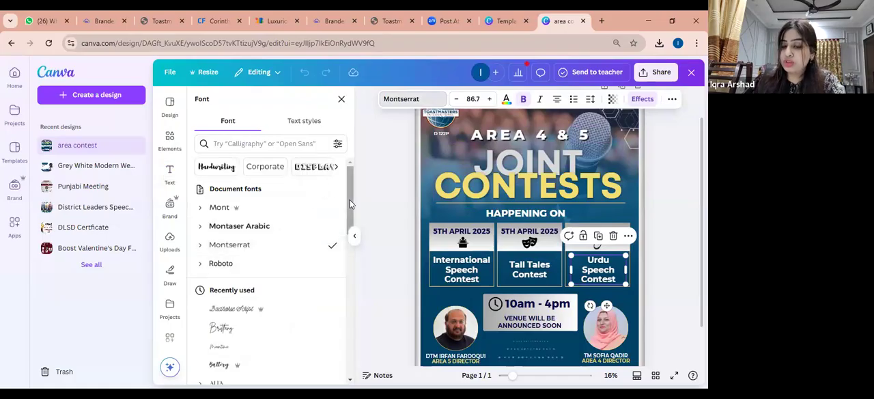
click(269, 144)
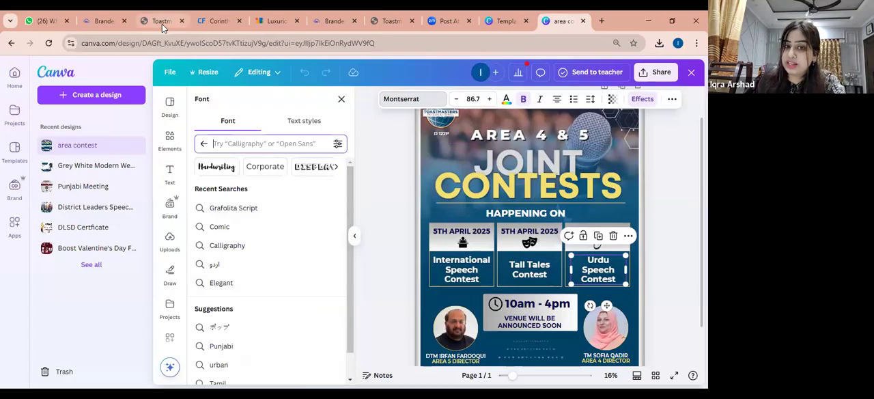
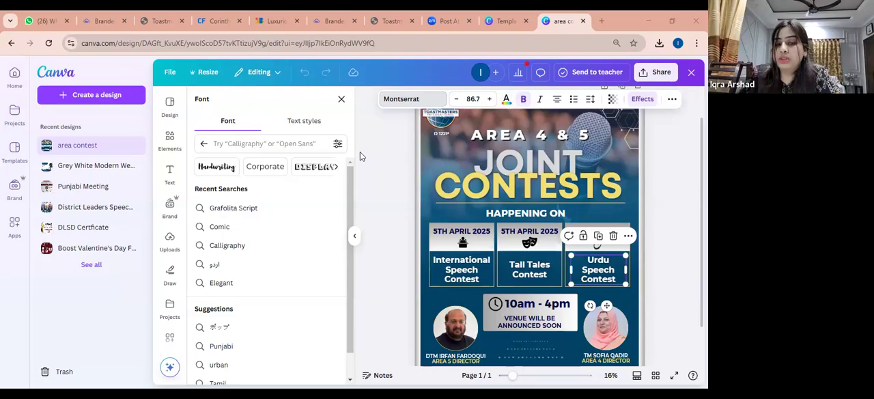
Close the font list and reduce the poster view to 14% so the whole page fits
click(342, 100)
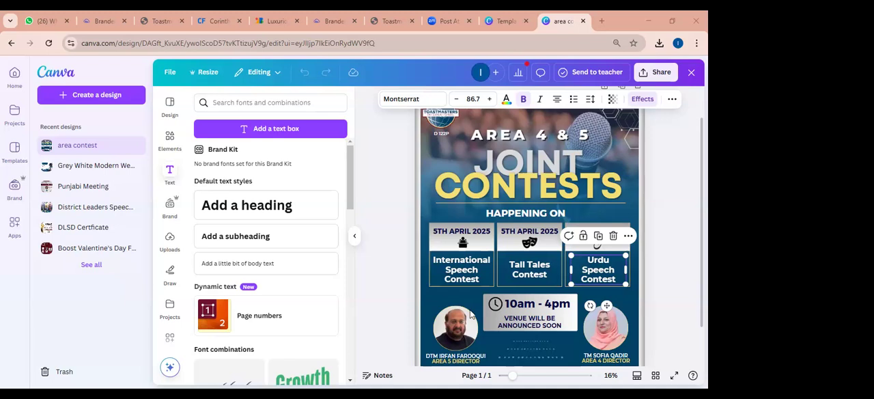
drag(513, 374, 511, 374)
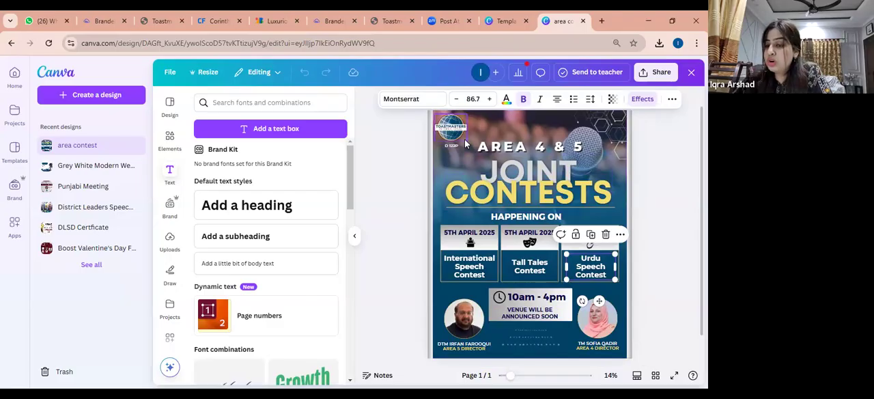
Try enlarging the Toastmasters logo in the poster's upper-left corner, undo the resize and deselect the logo
click(458, 134)
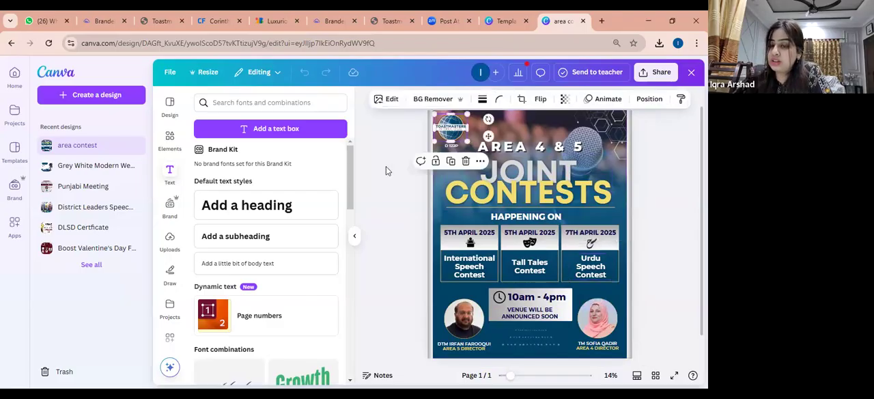
drag(468, 140, 494, 160)
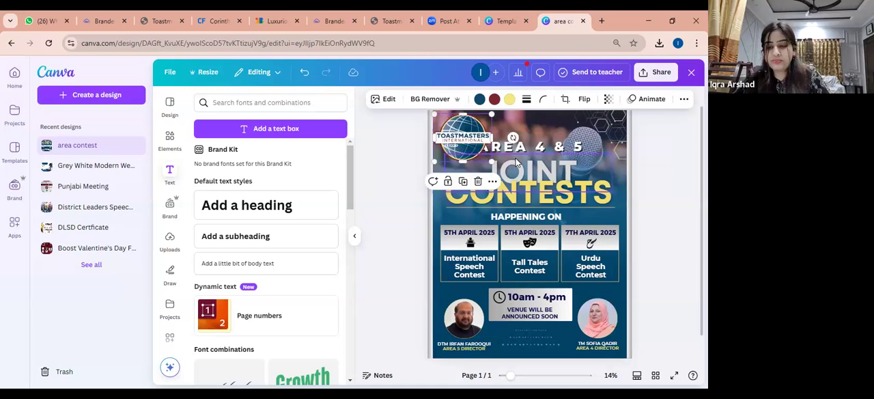
key(ctrl+z)
click(644, 156)
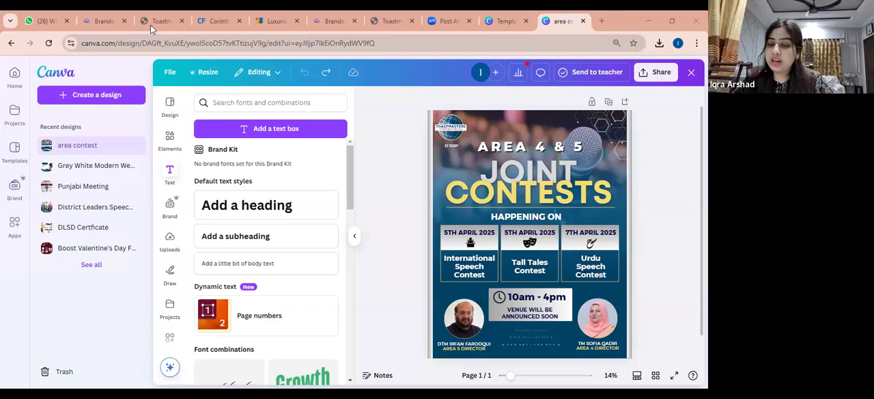
Switch to the Toastmasters Branding Guidelines PDF in the browser and maximize its window to view the fonts and colors
click(392, 21)
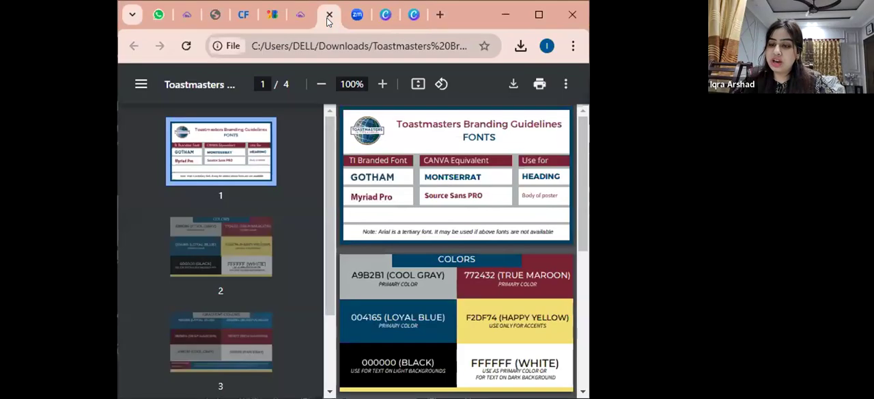
click(541, 15)
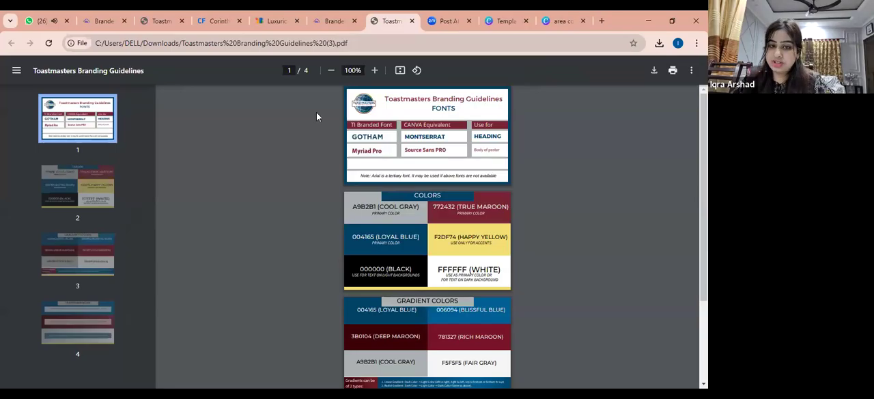
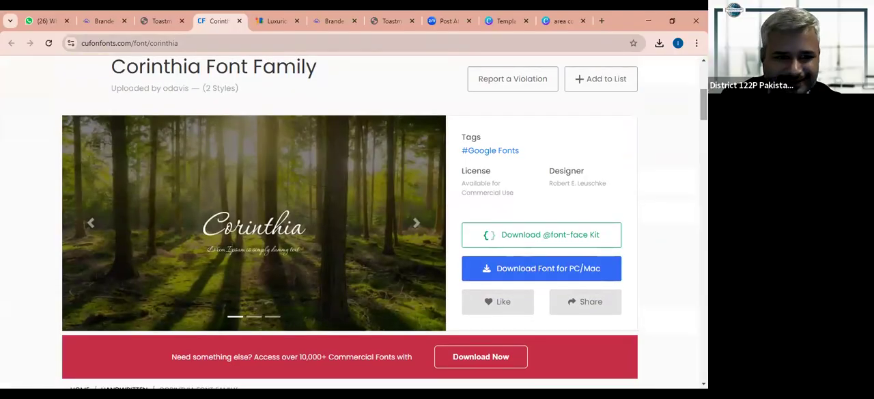
Review the Corinthia font samples and the Luxurious Script specimen on Google Fonts in a maximized browser window
scroll(349, 219, down, 7)
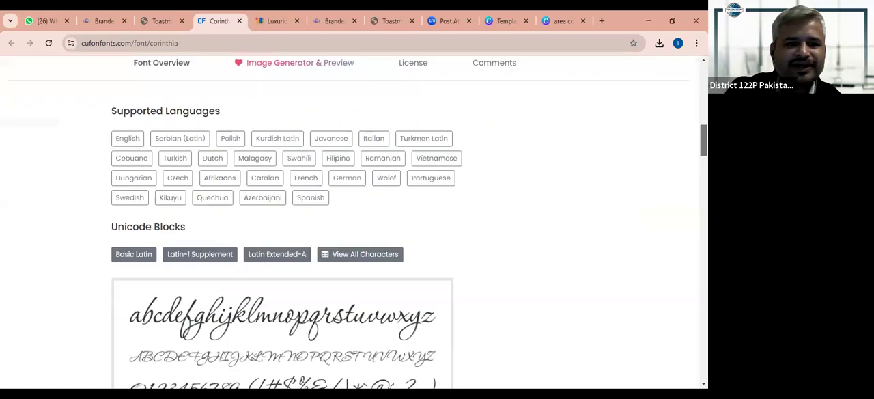
scroll(350, 219, down, 2)
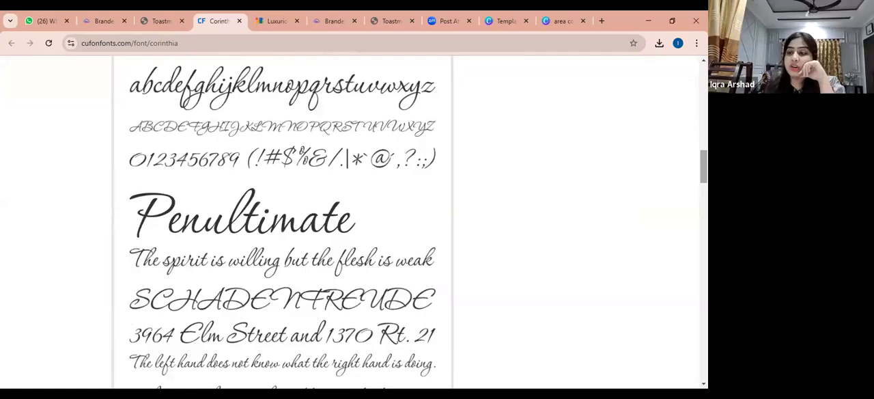
double_click(614, 24)
click(271, 15)
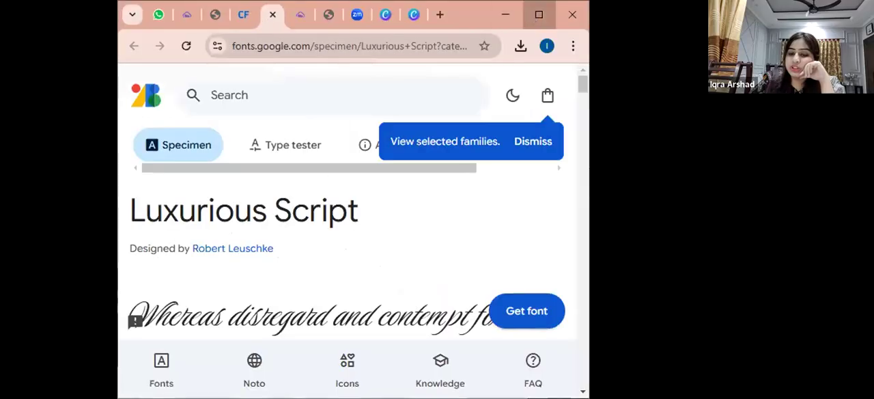
click(539, 14)
scroll(374, 236, down, 1)
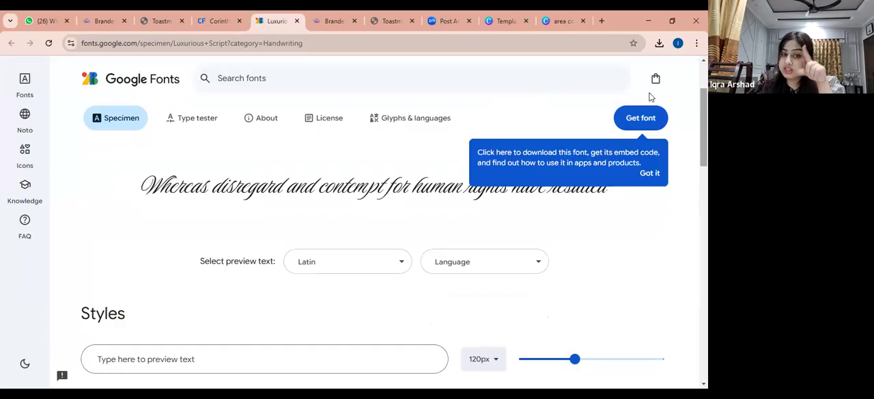
Switch to the area contest poster in Canva and set the "AREA 4 & 5" heading's font size to 148
click(561, 15)
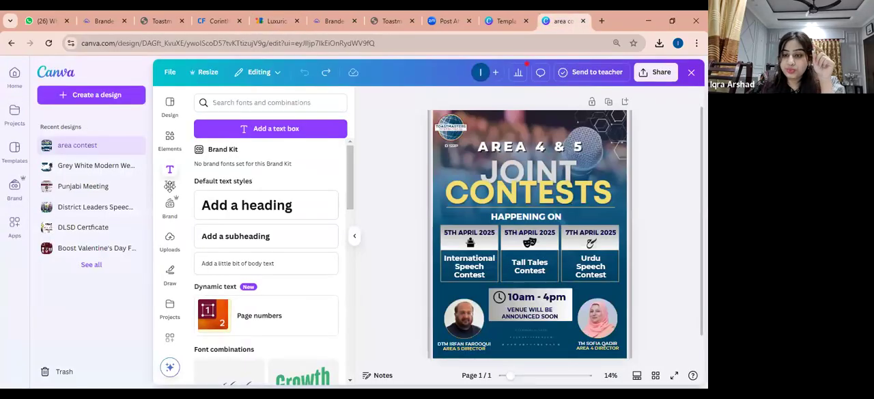
click(498, 150)
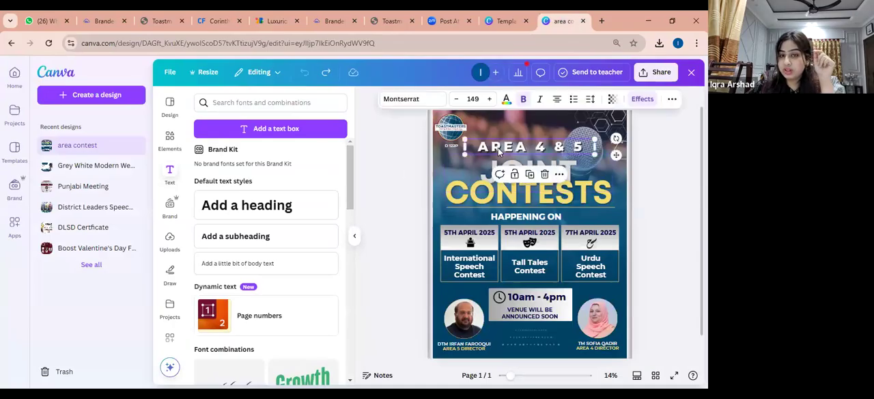
click(457, 99)
Open the font choices for the "AREA 4 & 5" heading and look through the Calligraphy category
click(445, 102)
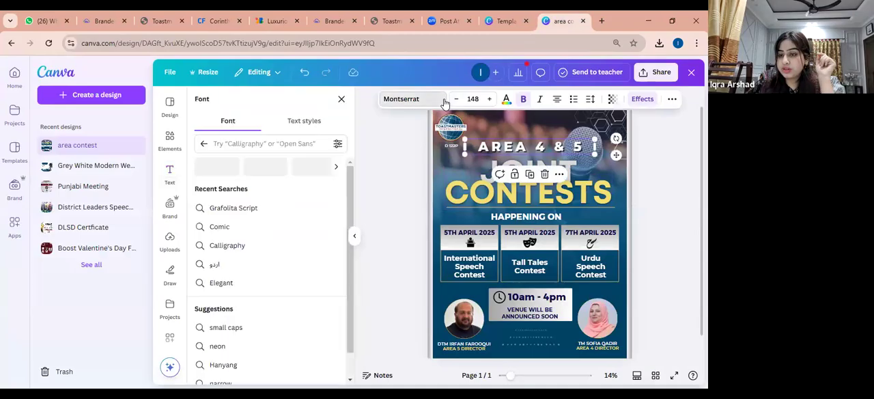
click(334, 167)
click(334, 167)
click(335, 167)
click(334, 167)
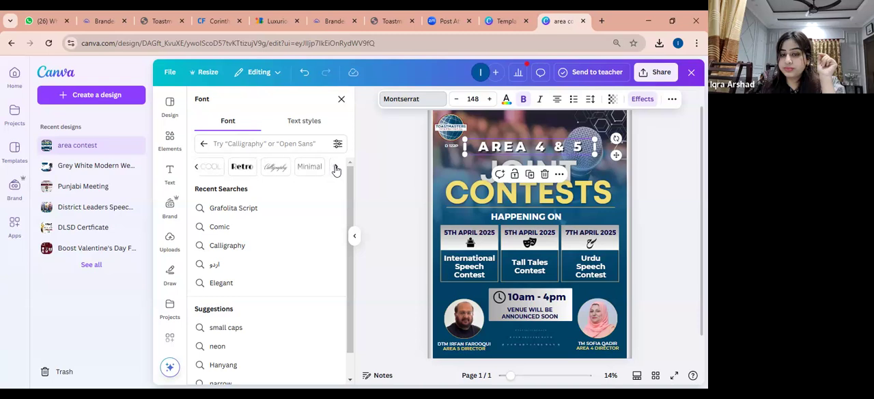
click(279, 171)
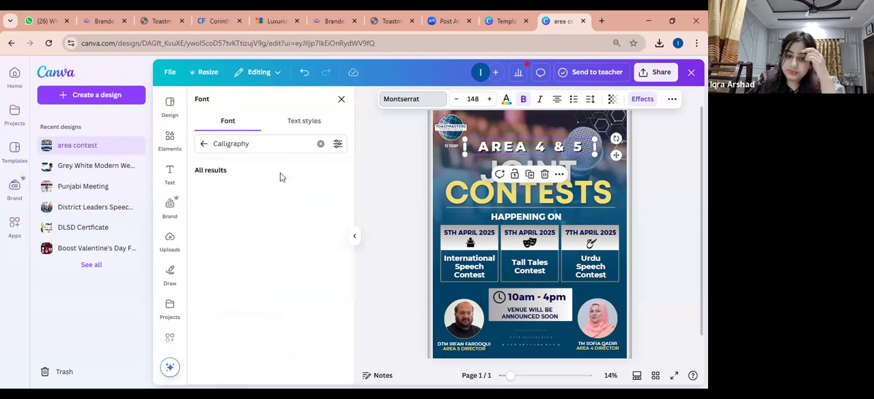
drag(349, 209, 343, 283)
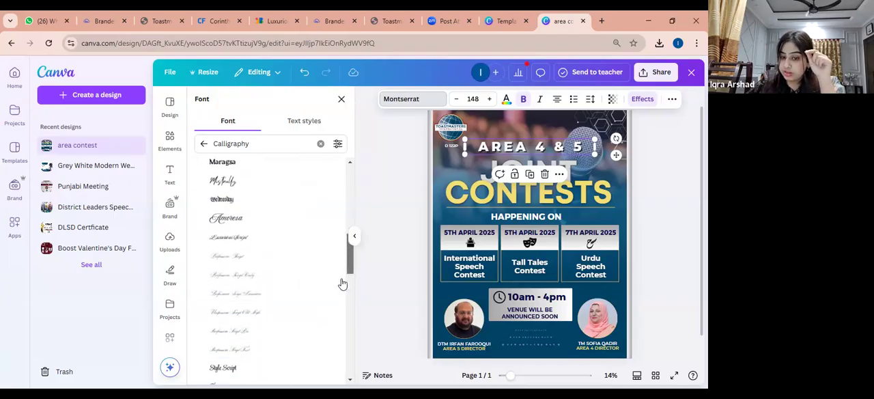
drag(350, 251, 345, 299)
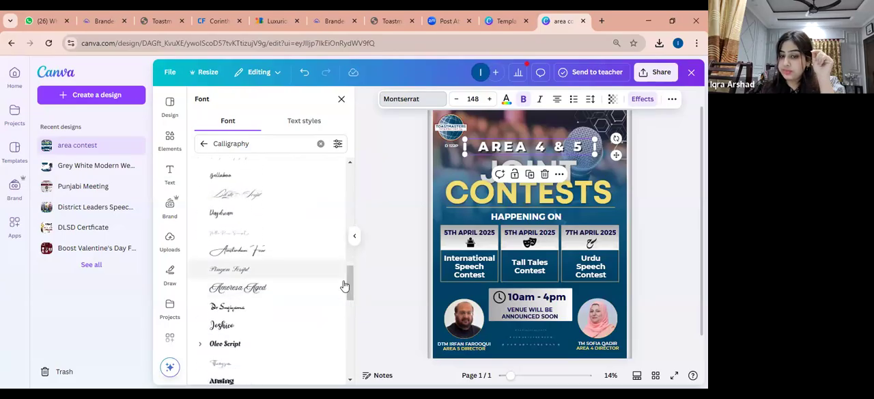
drag(349, 295, 347, 306)
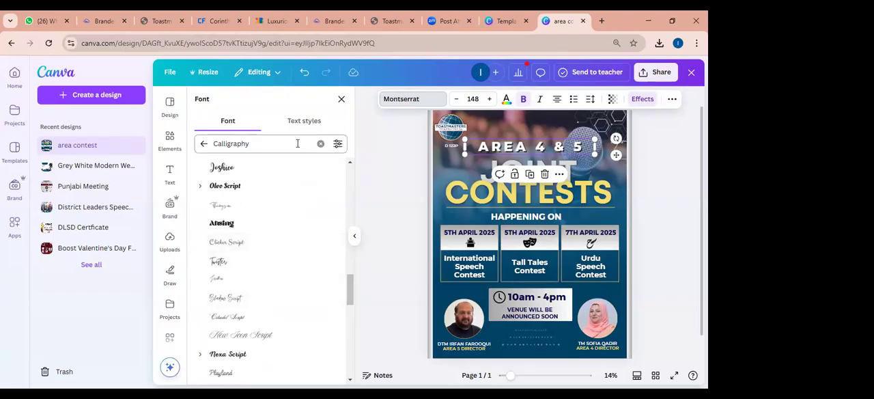
Browse the Handwriting font category, then close the font list and collapse the side panel without changing the heading's font
click(204, 145)
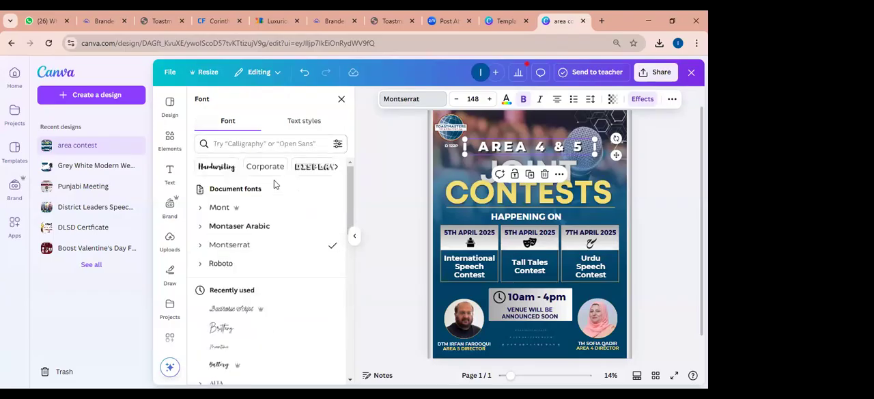
click(216, 166)
drag(348, 173, 348, 287)
drag(350, 260, 349, 171)
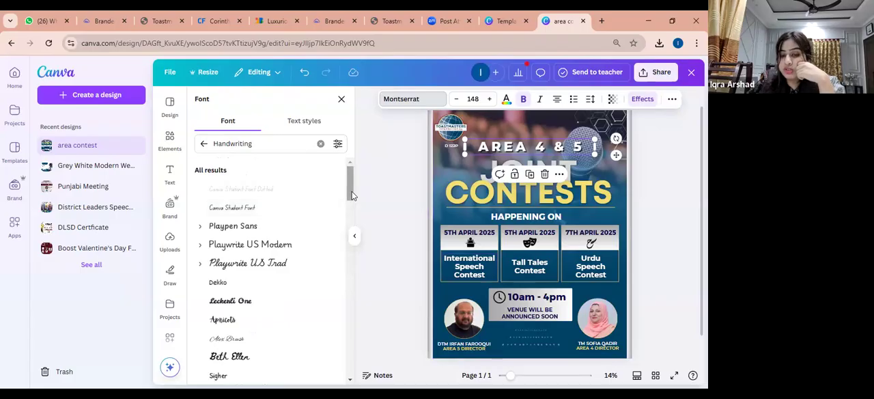
mouse_move(352, 193)
mouse_down()
mouse_move(348, 183)
mouse_move(348, 206)
mouse_up()
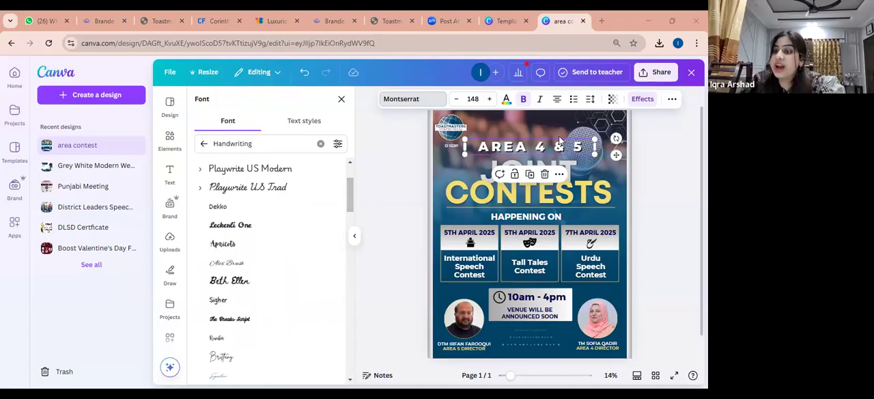
click(342, 99)
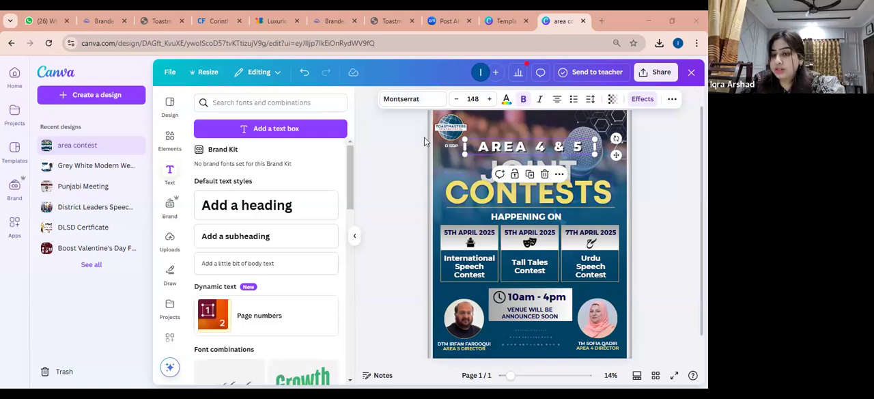
click(355, 240)
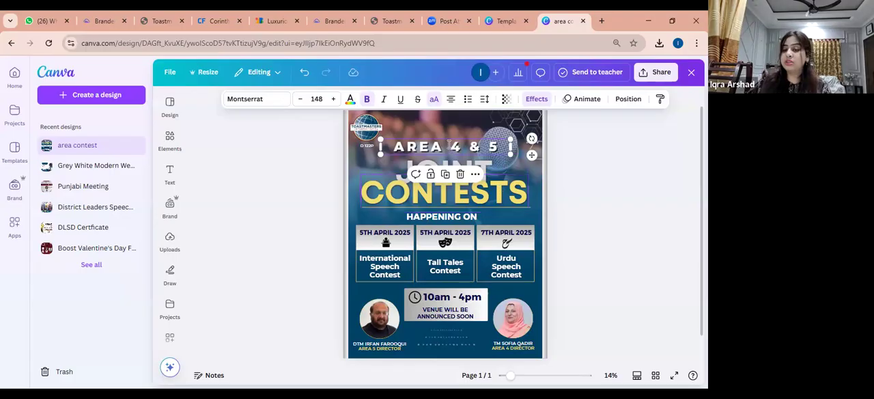
Try the Typewriter animation on the "AREA 4 & 5" heading, remove it and close the animation options
click(578, 100)
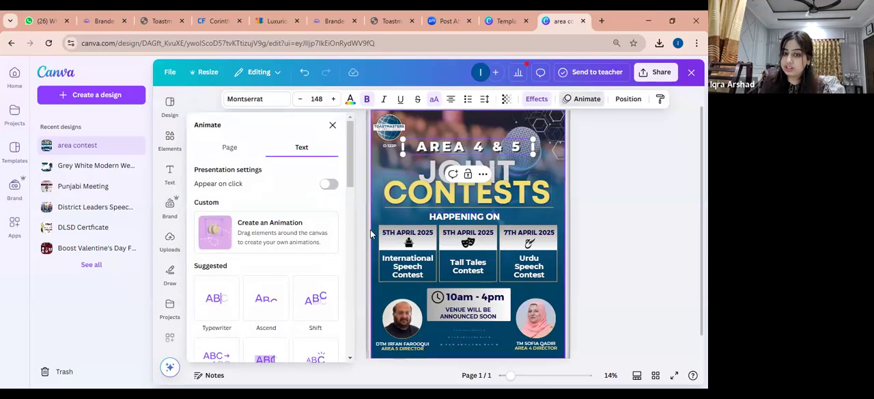
click(216, 302)
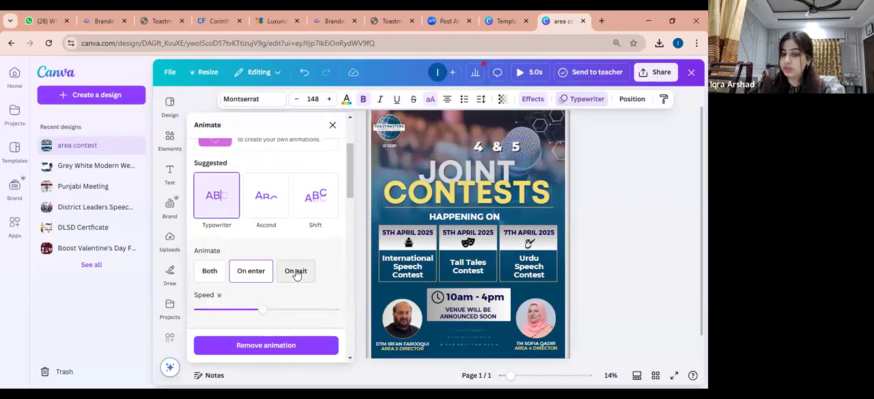
click(265, 345)
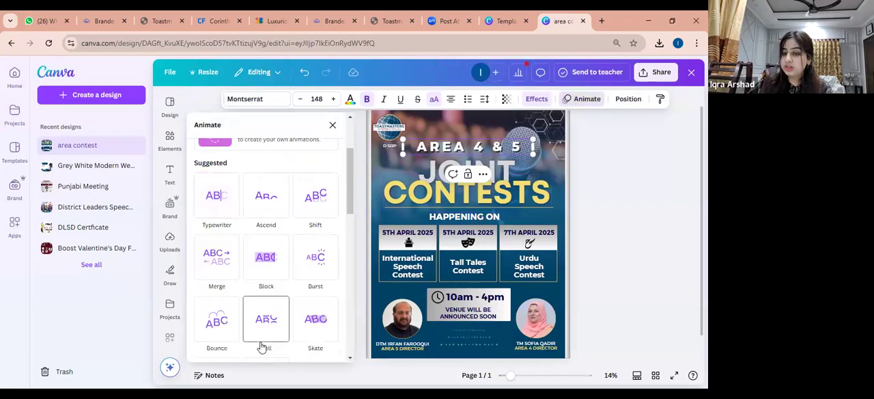
click(330, 126)
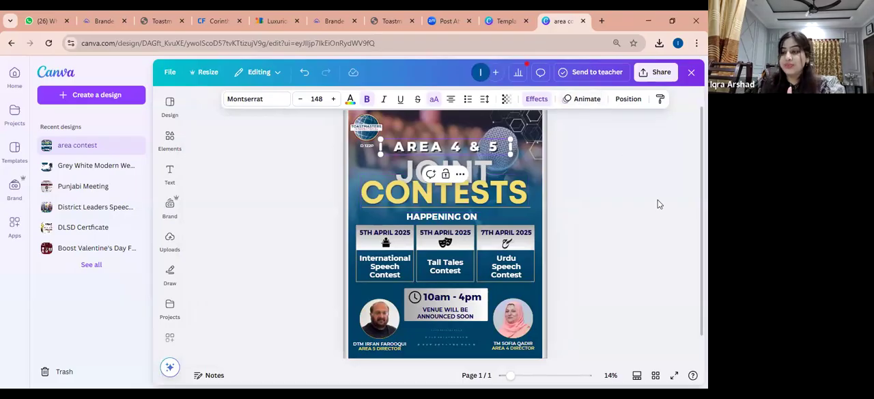
Review the poster's download settings and available file types, and close the sharing options without downloading
click(657, 75)
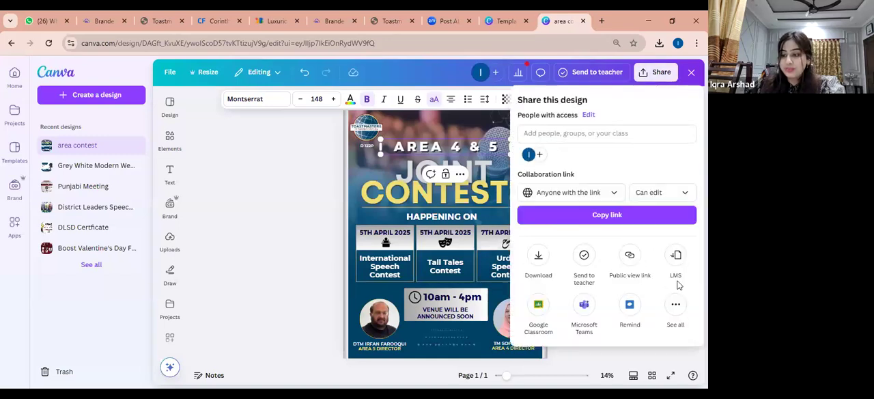
click(538, 259)
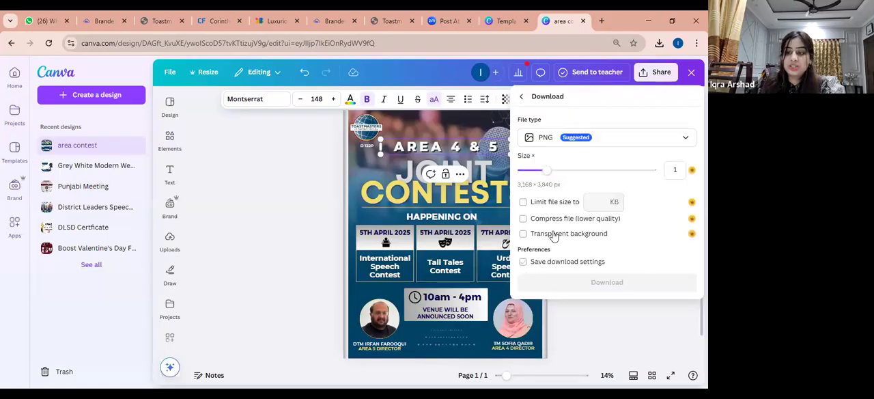
click(686, 141)
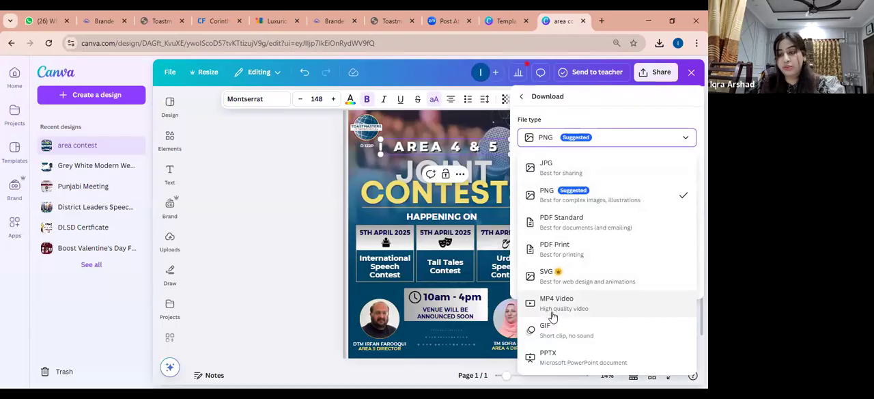
click(682, 139)
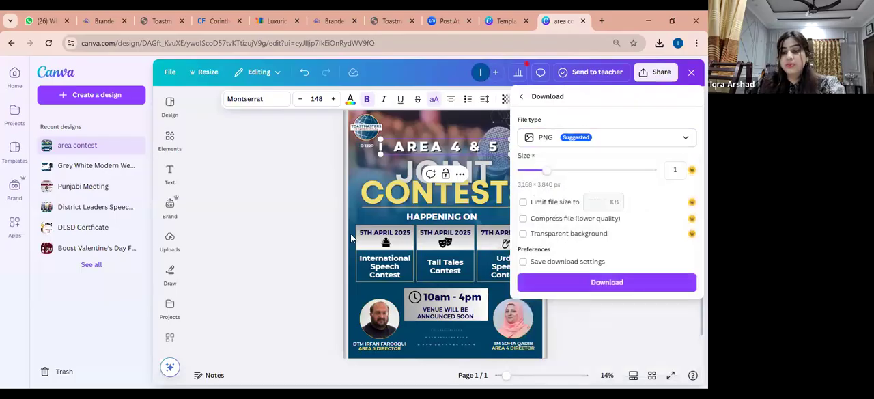
click(285, 247)
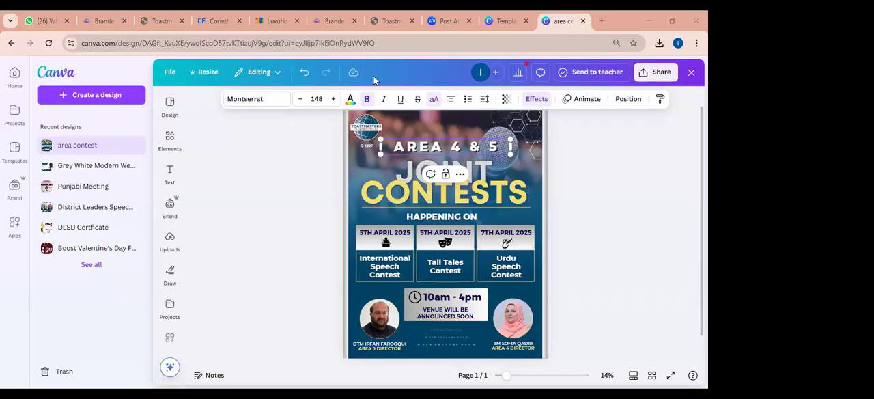
Deselect the heading and add a blank page after the poster page
click(593, 164)
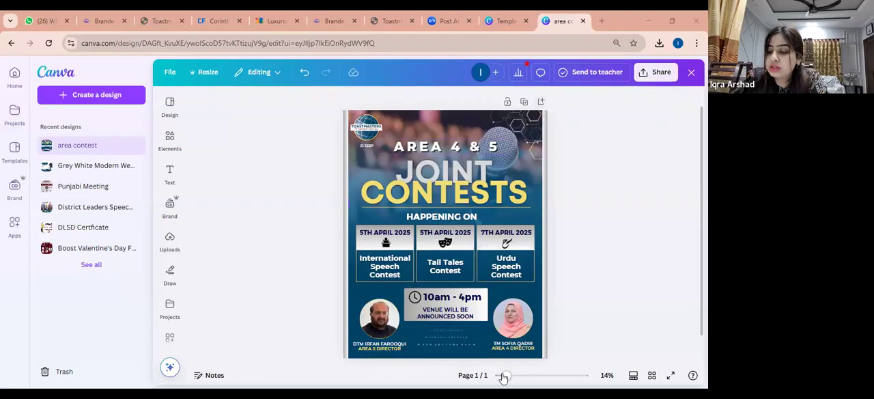
drag(509, 377, 512, 376)
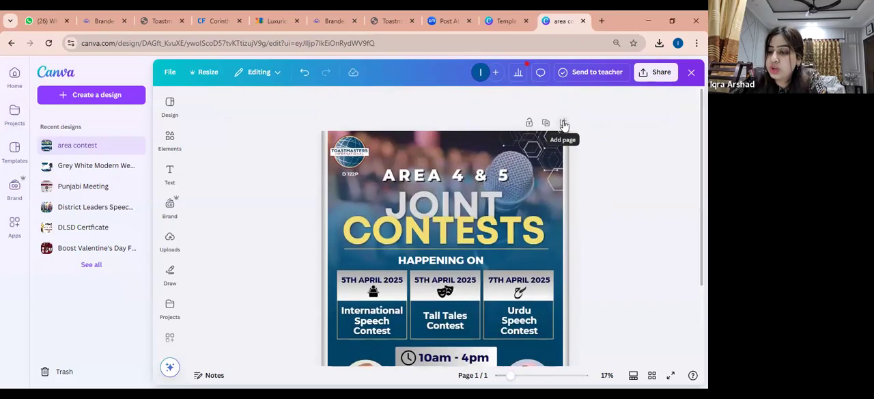
click(563, 124)
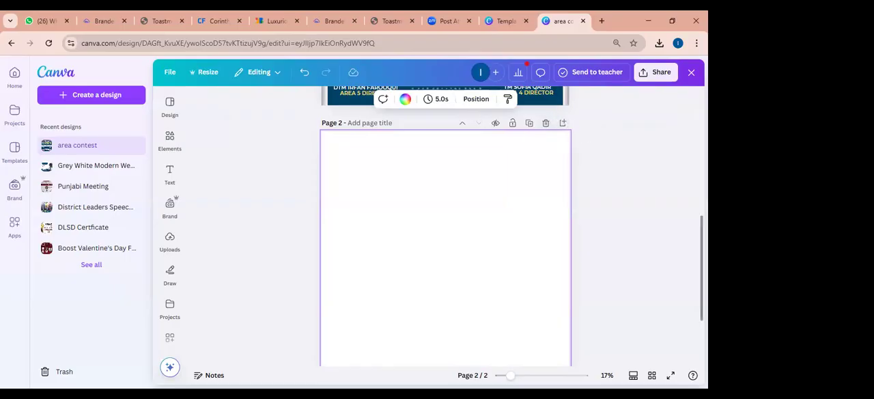
Return to page 1 and duplicate the "Joint Contests" poster page
scroll(446, 225, up, 3)
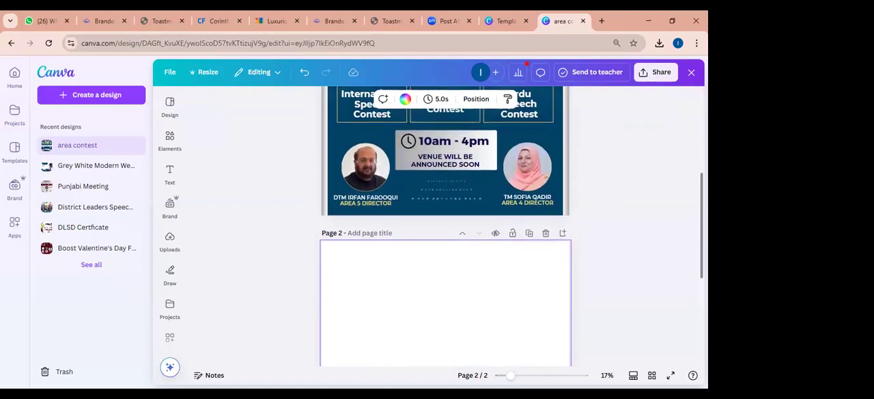
scroll(445, 225, up, 2)
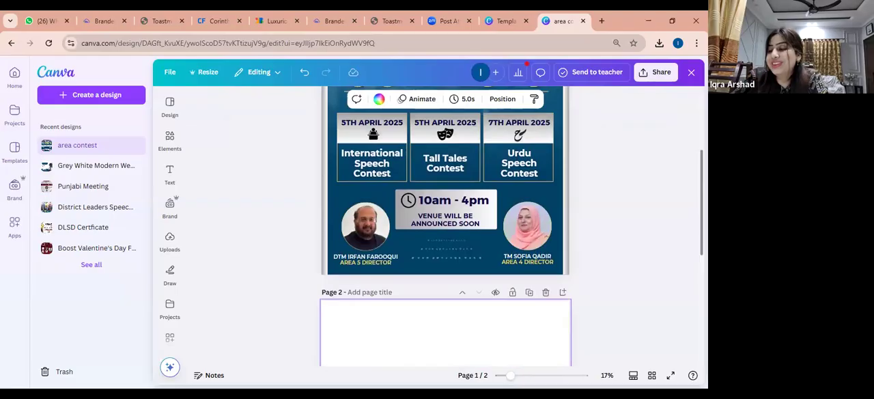
scroll(446, 225, up, 1)
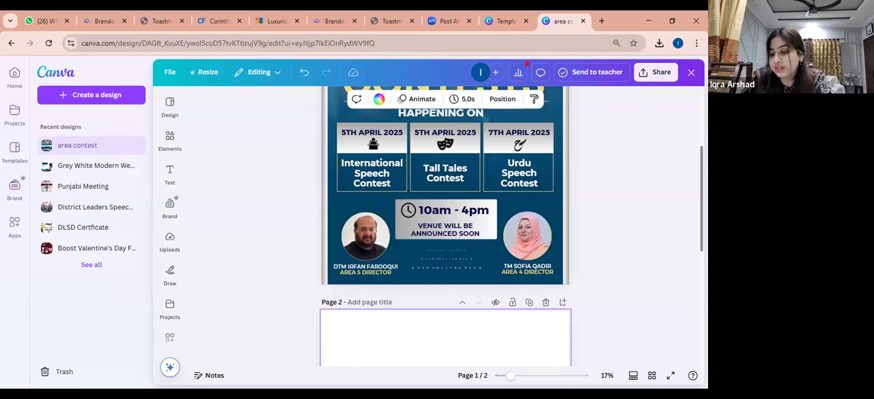
scroll(618, 270, up, 1)
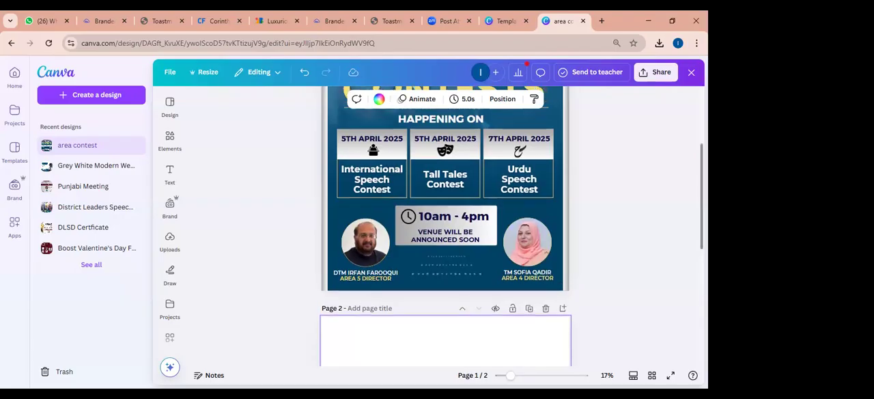
scroll(446, 225, up, 3)
scroll(446, 232, up, 1)
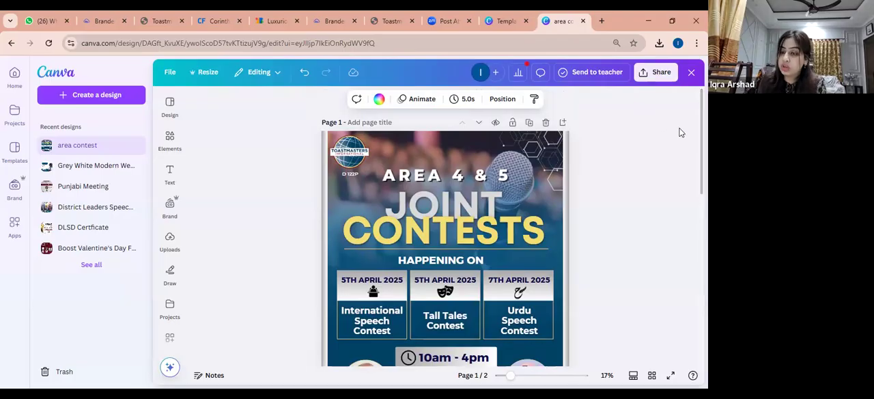
click(530, 124)
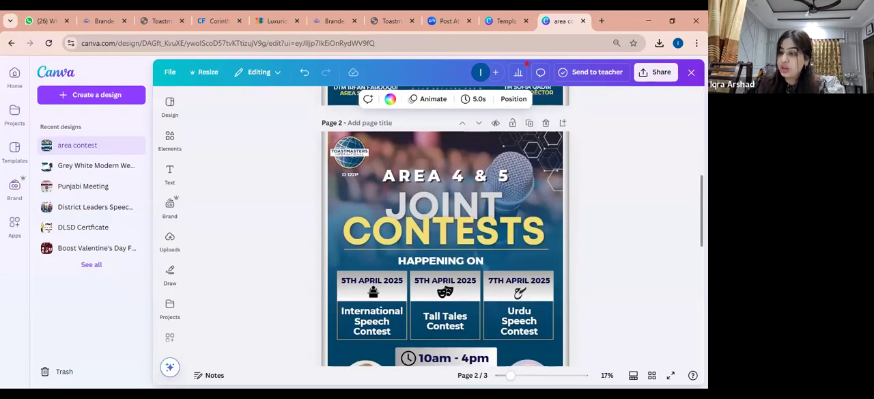
Try a light grey gradient from the document colors on page 2's blue background shape, undo it and close the color options
scroll(554, 324, down, 3)
scroll(555, 324, up, 2)
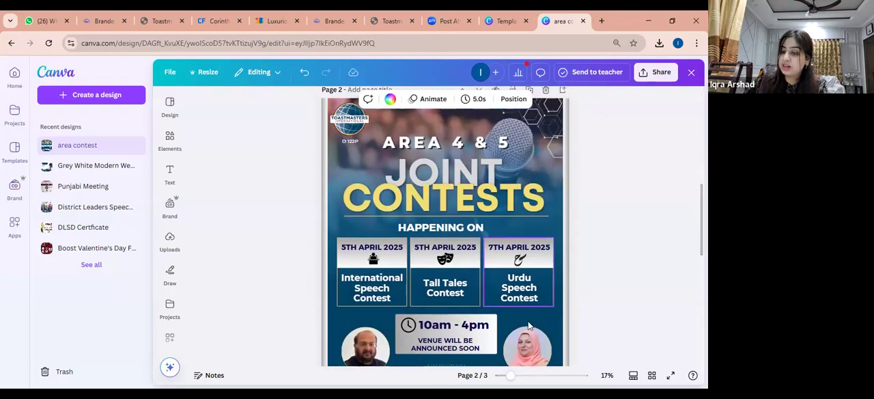
click(554, 325)
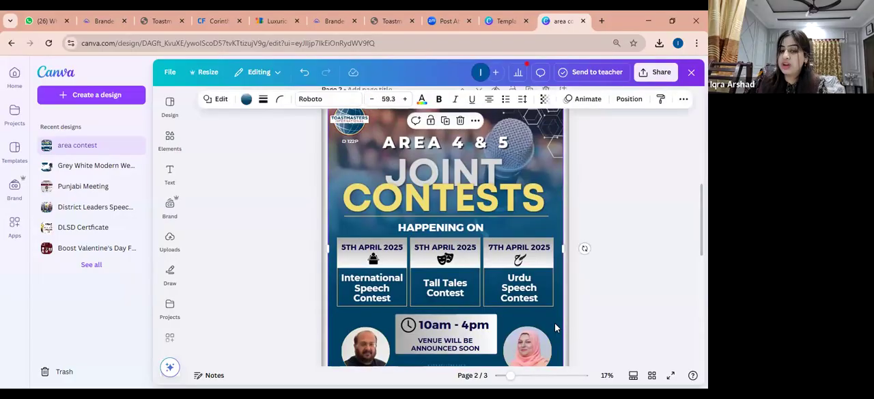
click(247, 101)
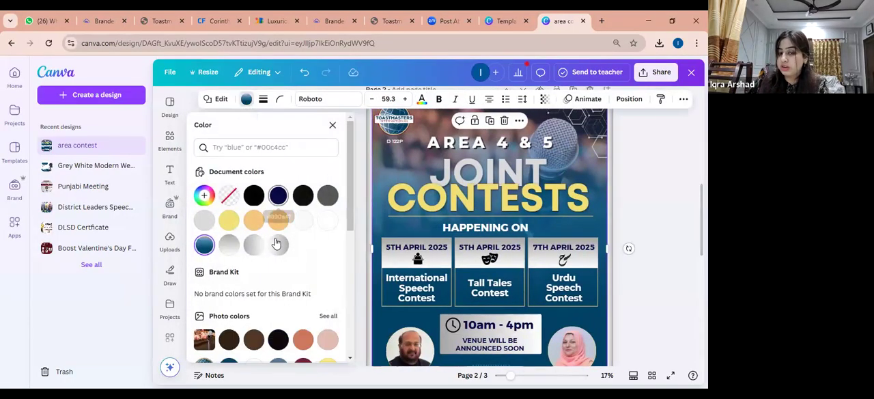
click(278, 246)
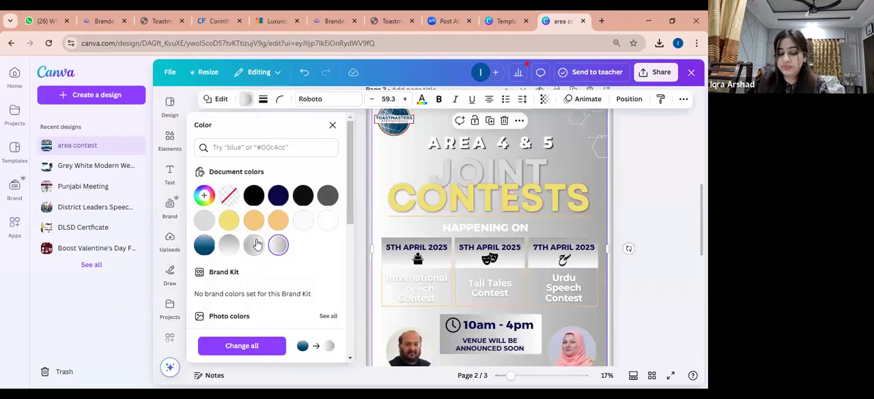
key(ctrl+z)
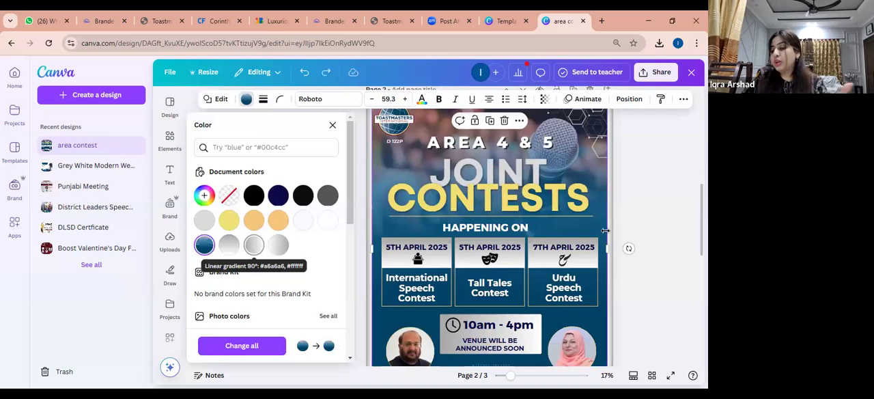
key(Escape)
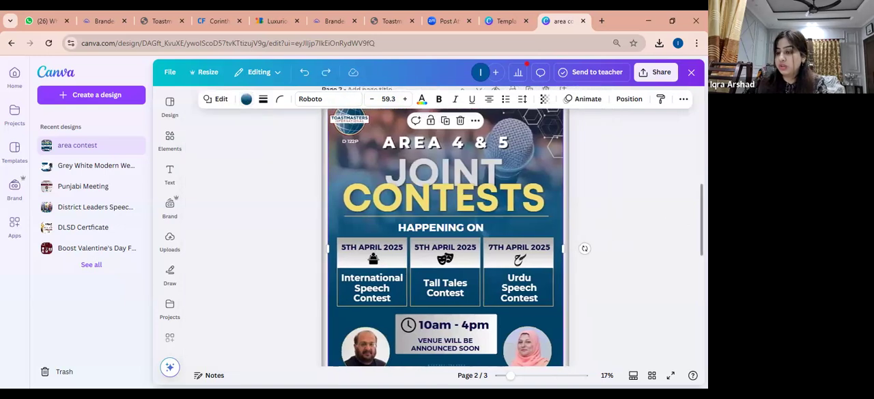
Return to page 1 and review the file types available for downloading the poster, closing the options without downloading
scroll(640, 221, up, 3)
scroll(446, 243, up, 3)
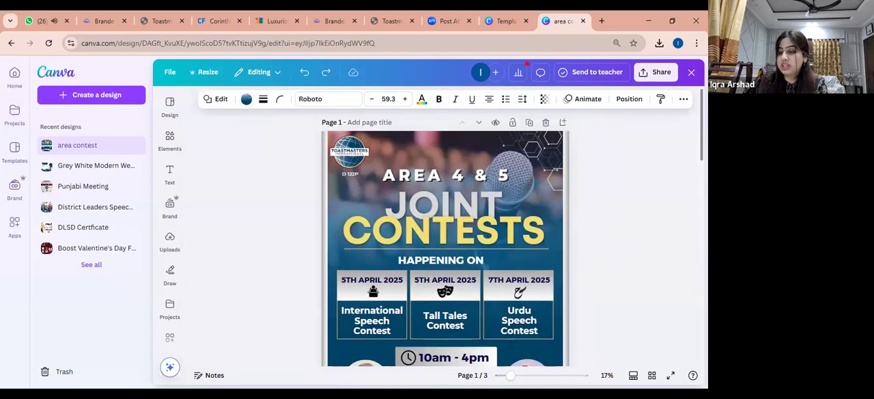
scroll(446, 243, down, 1)
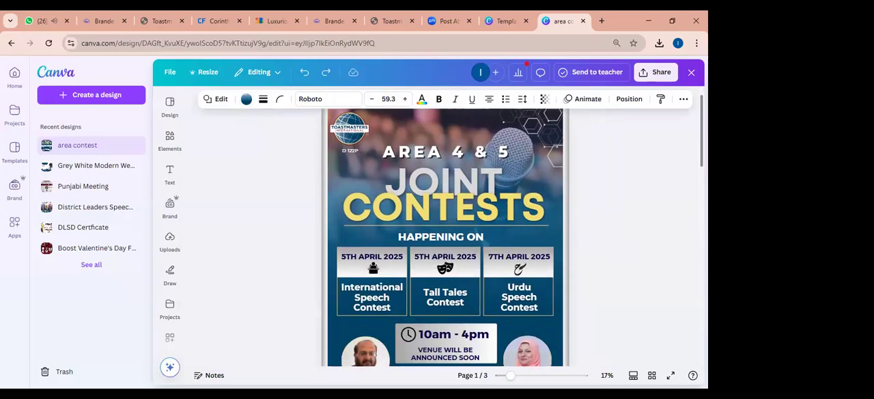
scroll(445, 243, down, 1)
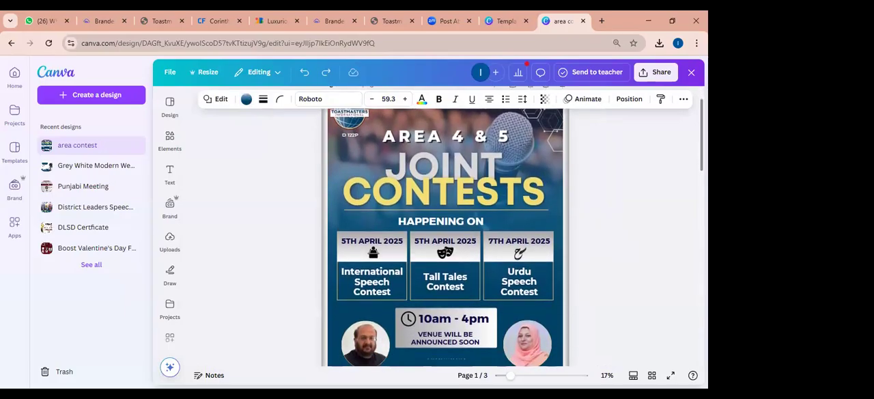
scroll(446, 243, up, 1)
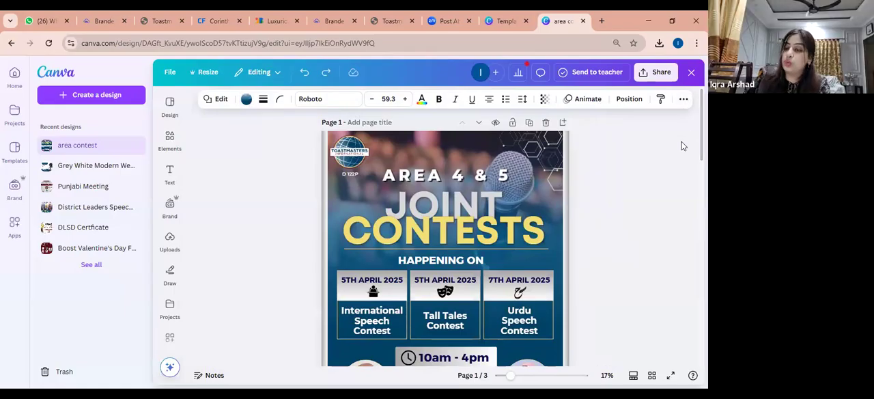
click(656, 72)
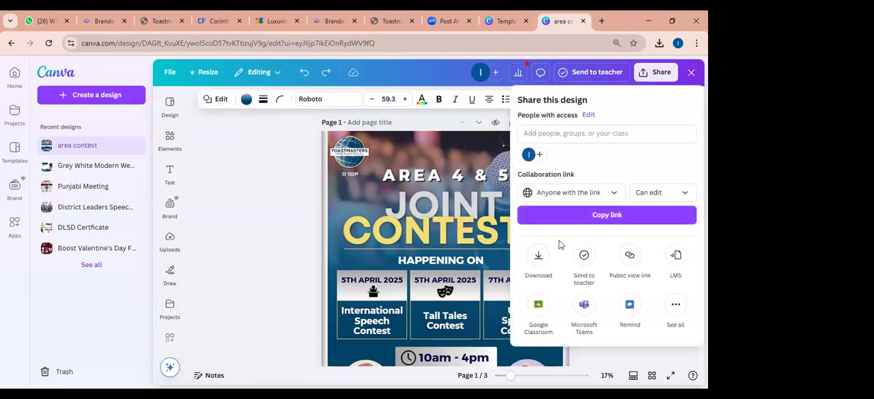
click(537, 257)
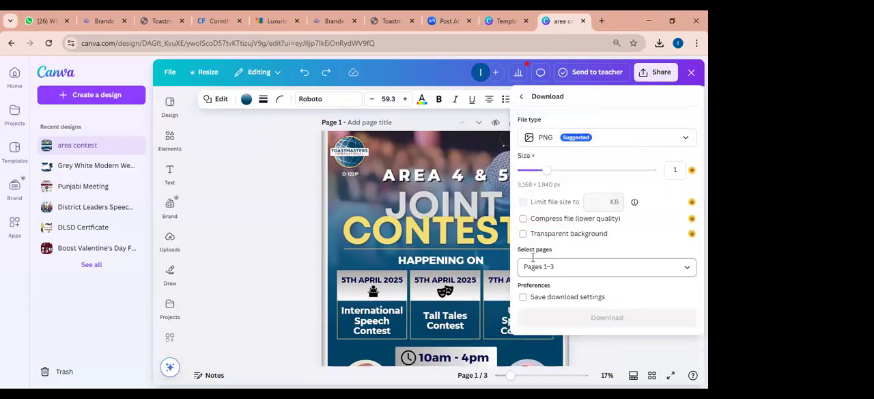
click(686, 138)
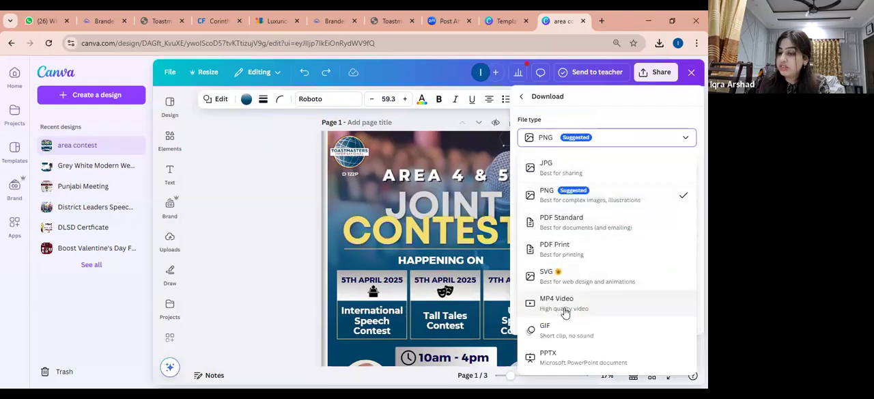
click(287, 283)
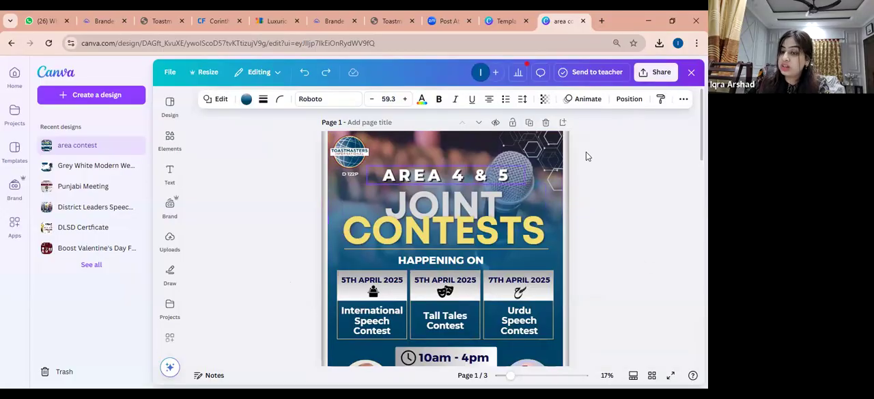
Review the collaboration link's access levels and its view, comment and edit permissions, close the sharing options and deselect the background shape
click(663, 76)
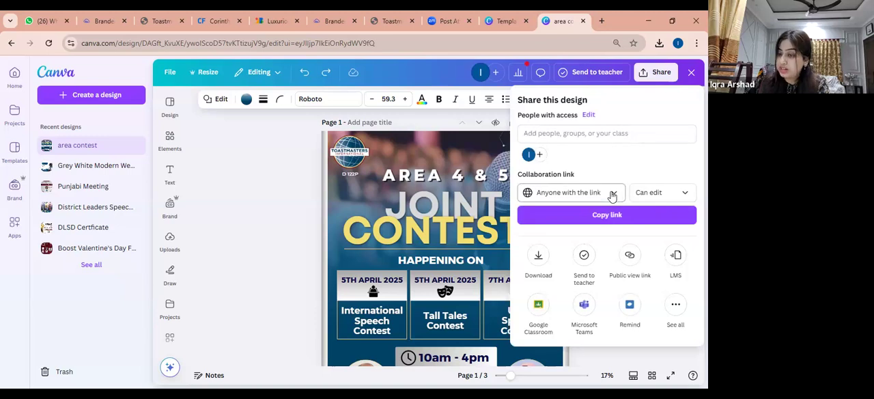
click(613, 196)
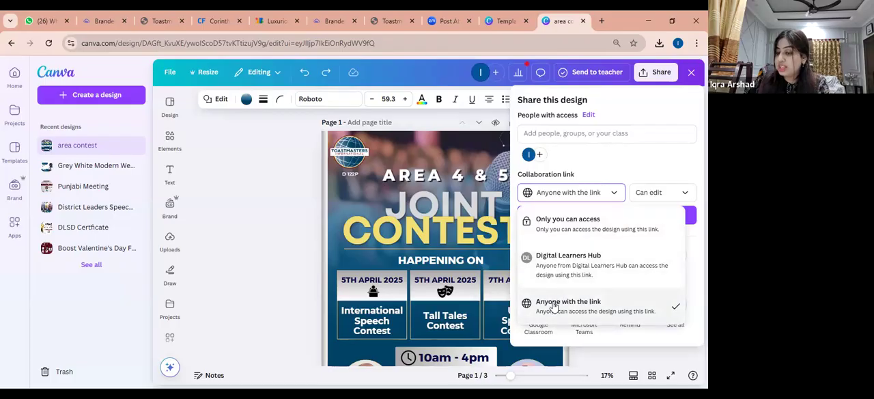
click(689, 199)
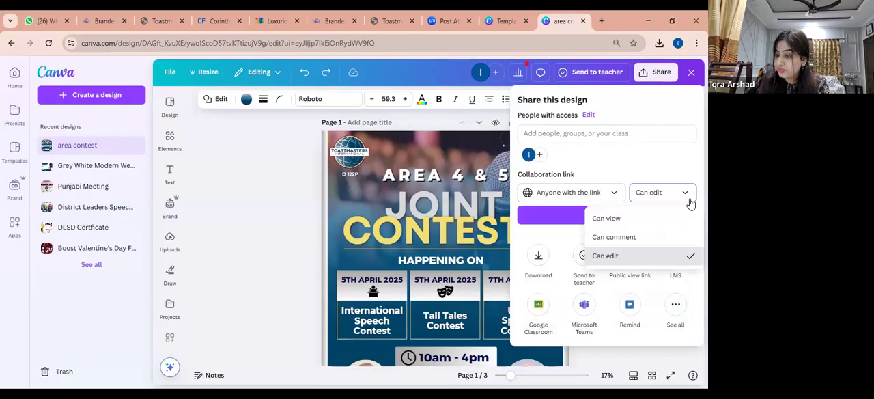
click(690, 202)
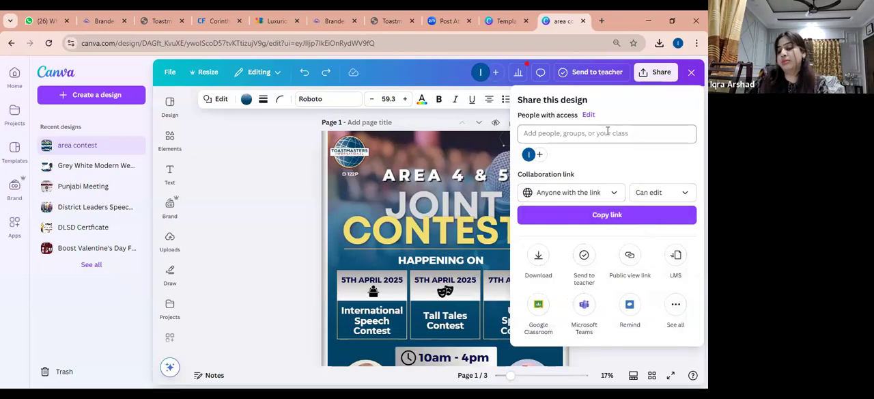
click(308, 218)
click(636, 196)
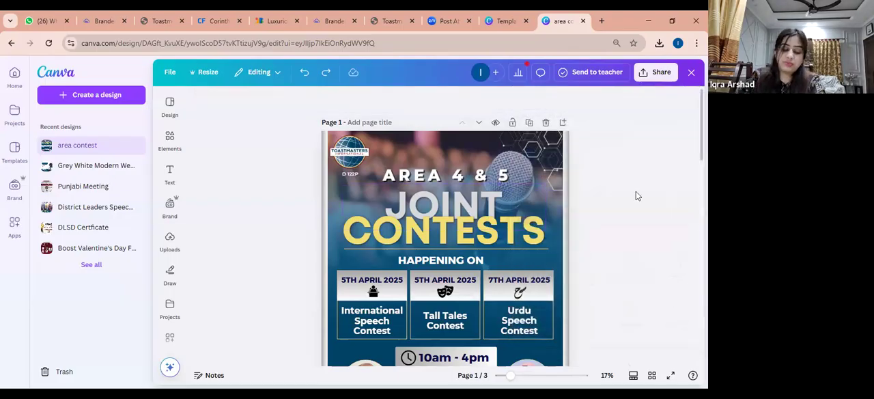